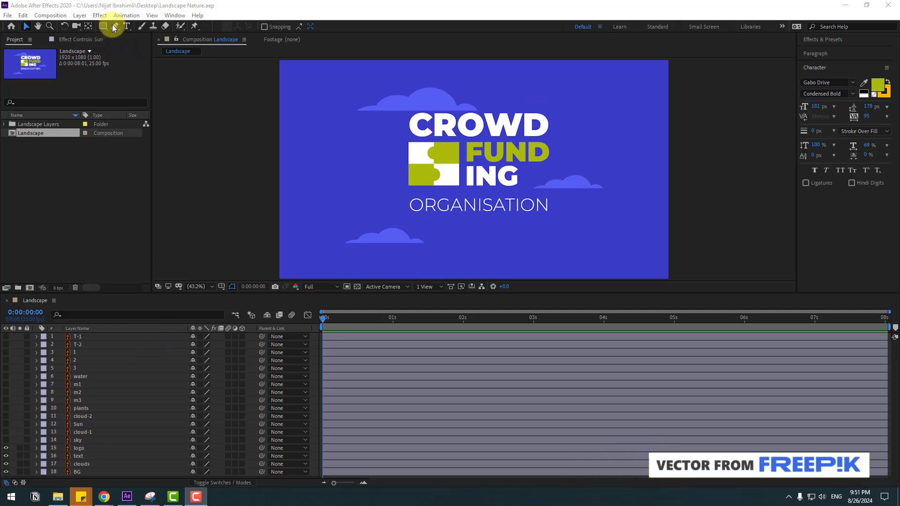
Add a two-node 50mm camera layer and dismiss the 2D layers notice
{"action": "left_click", "coordinate": [78, 16]}
{"action": "mouse_move", "coordinate": [92, 27]}
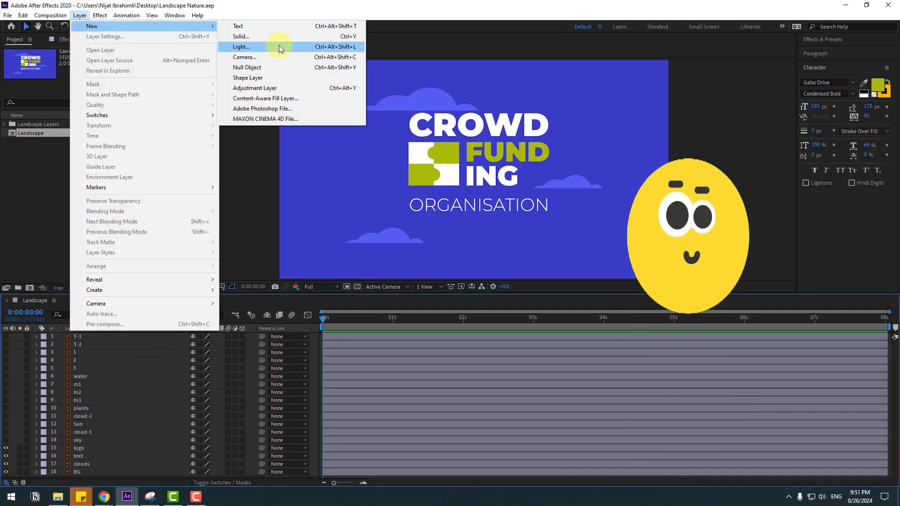
{"action": "left_click", "coordinate": [255, 58]}
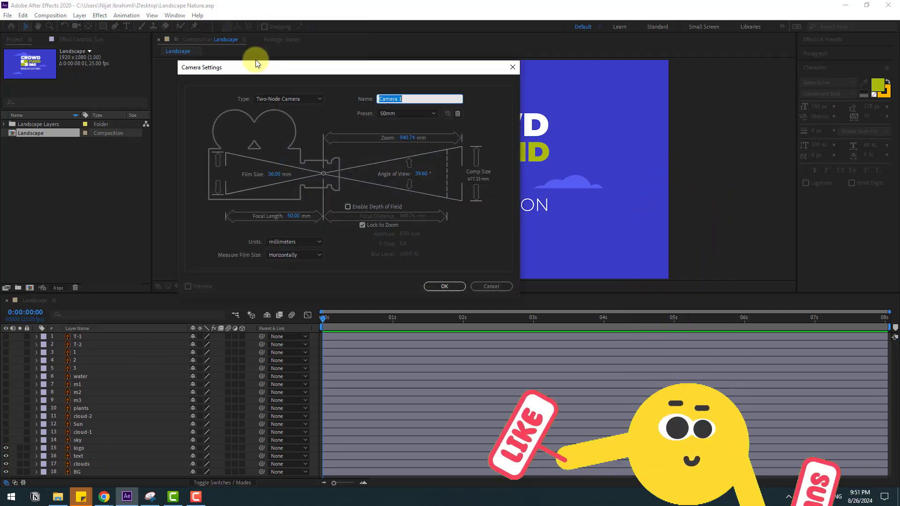
{"action": "left_click", "coordinate": [445, 285]}
{"action": "left_click", "coordinate": [245, 136]}
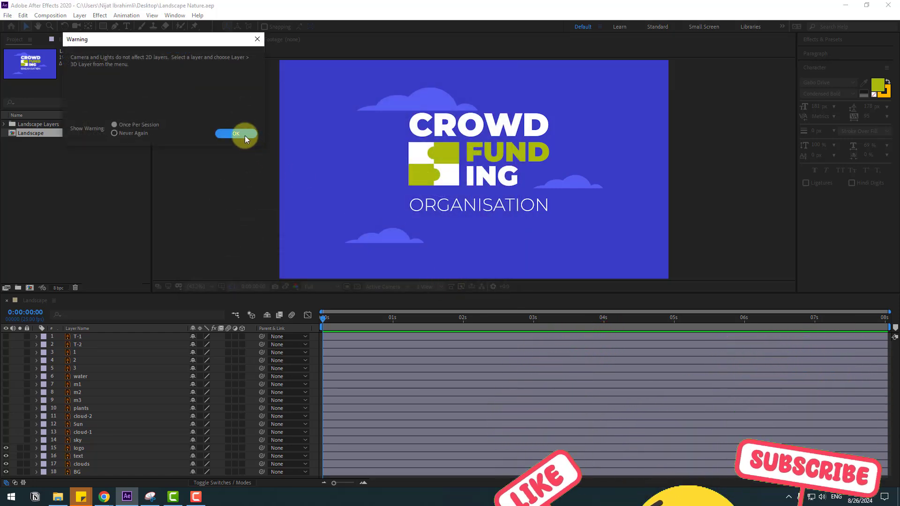
Make all artwork layers from T-1 down to BG 3D, then deselect them
{"action": "key", "text": "ctrl+Down"}
{"action": "scroll", "coordinate": [105, 457], "scroll_direction": "down", "scroll_amount": 1}
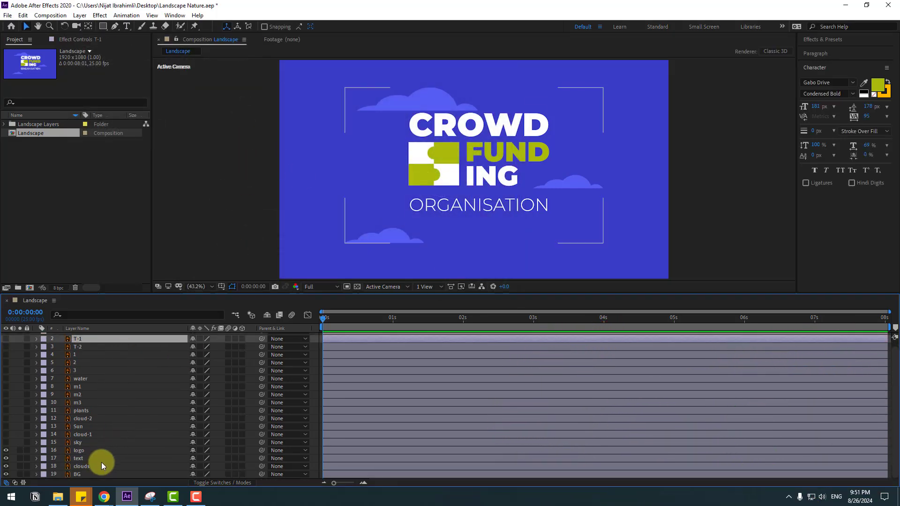
{"action": "left_click", "coordinate": [76, 473], "text": "shift"}
{"action": "scroll", "coordinate": [139, 457], "scroll_direction": "up", "scroll_amount": 1}
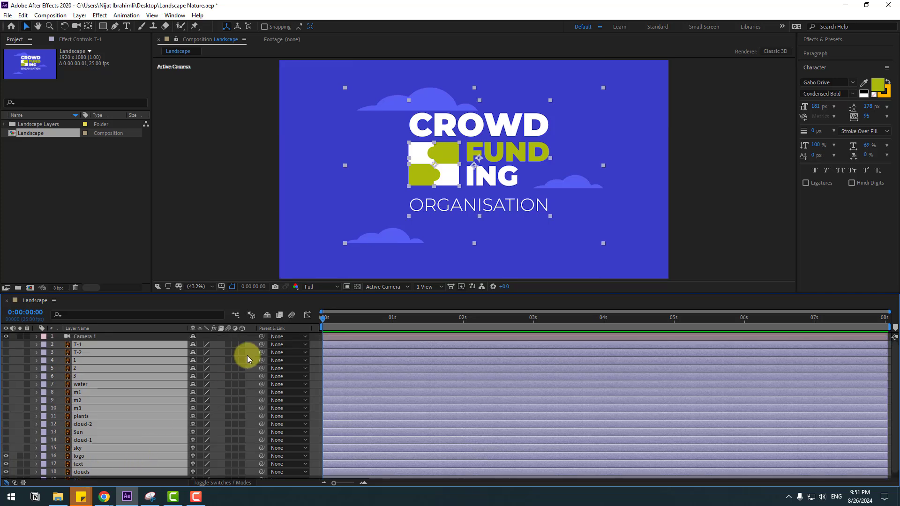
{"action": "left_click", "coordinate": [242, 347]}
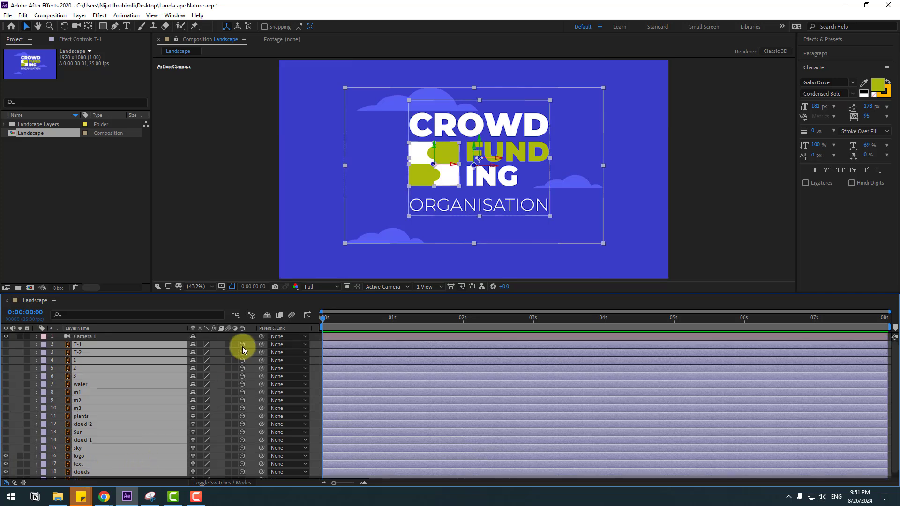
{"action": "key", "text": "ctrl+shift+a"}
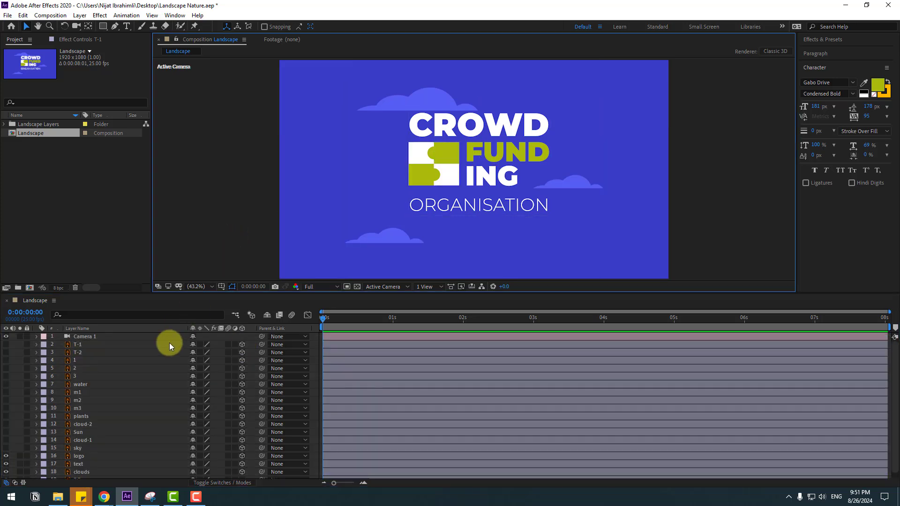
Create a Camera 1 Orbit Null to control the camera
{"action": "left_click", "coordinate": [88, 336]}
{"action": "right_click", "coordinate": [88, 336]}
{"action": "mouse_move", "coordinate": [164, 274]}
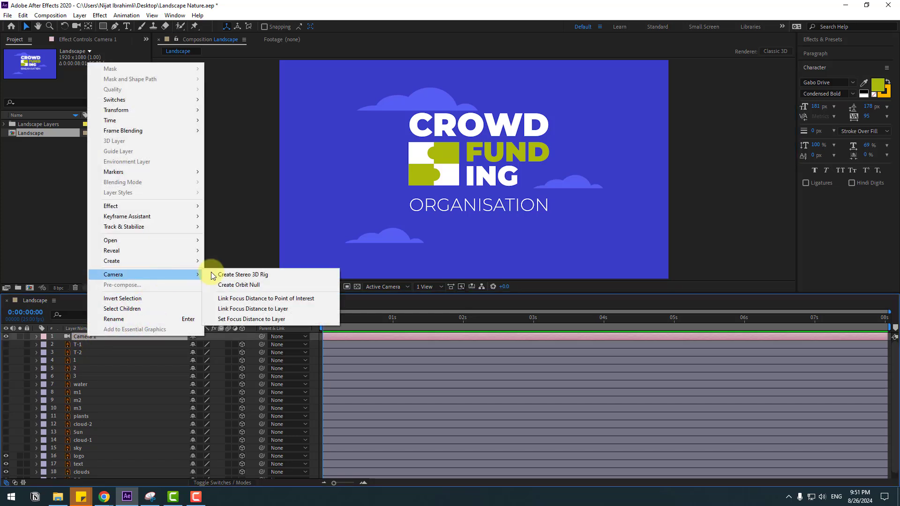
{"action": "left_click", "coordinate": [254, 286]}
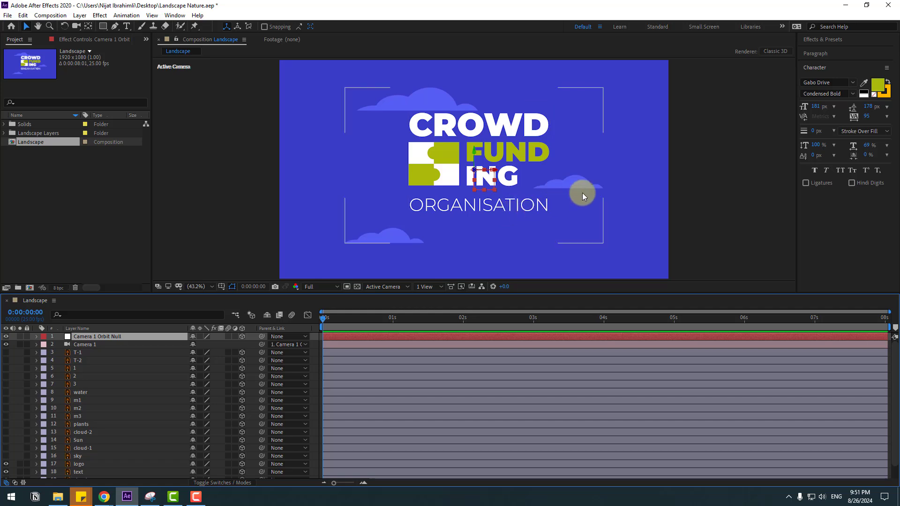
{"action": "left_click", "coordinate": [90, 30]}
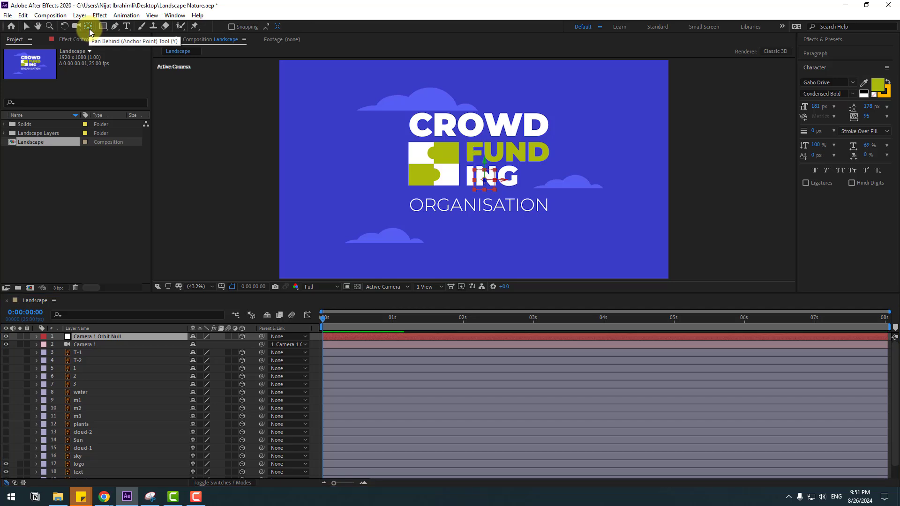
{"action": "left_click", "coordinate": [25, 29]}
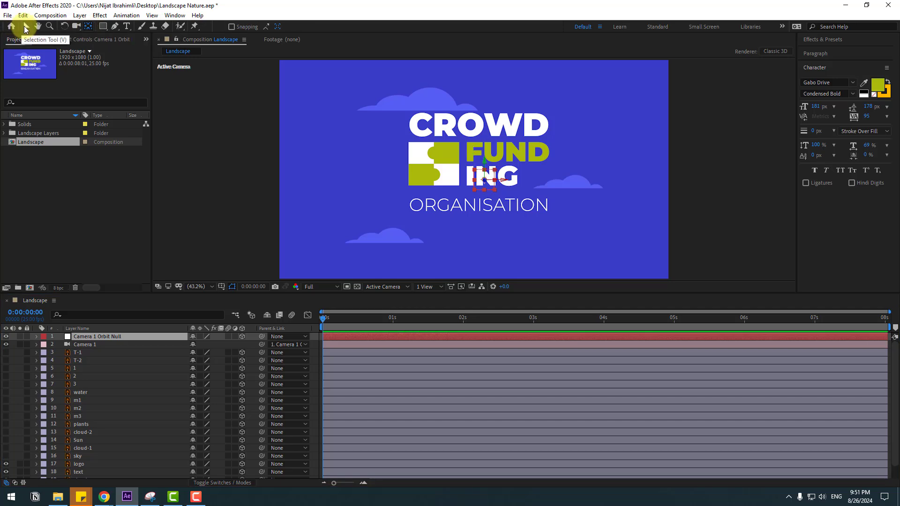
Keyframe the orbit null's Position at 0:00, 0:19 and 2:00 so the logo rises, then recedes
{"action": "left_click", "coordinate": [78, 335]}
{"action": "key", "text": "p"}
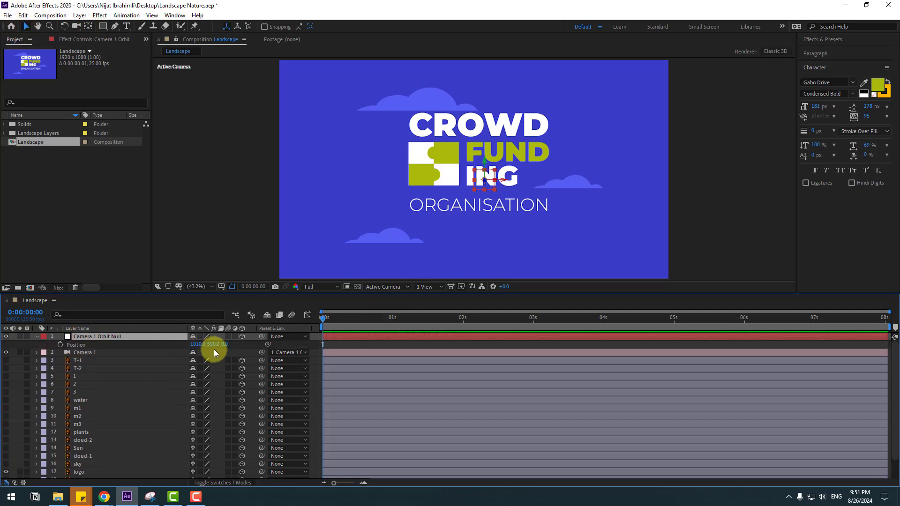
{"action": "left_click_drag", "start_coordinate": [214, 348], "coordinate": [175, 336]}
{"action": "left_click_drag", "start_coordinate": [212, 344], "coordinate": [59, 415]}
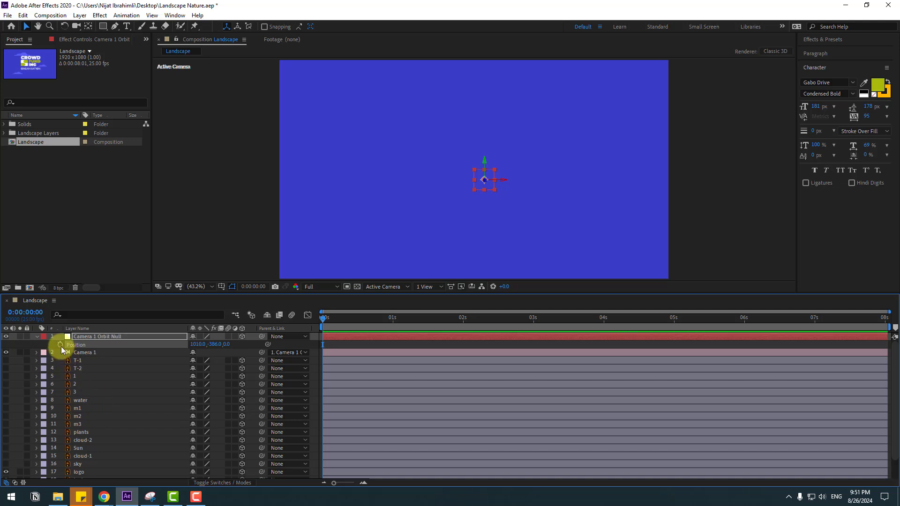
{"action": "left_click", "coordinate": [60, 344]}
{"action": "left_click_drag", "start_coordinate": [327, 322], "coordinate": [361, 327]}
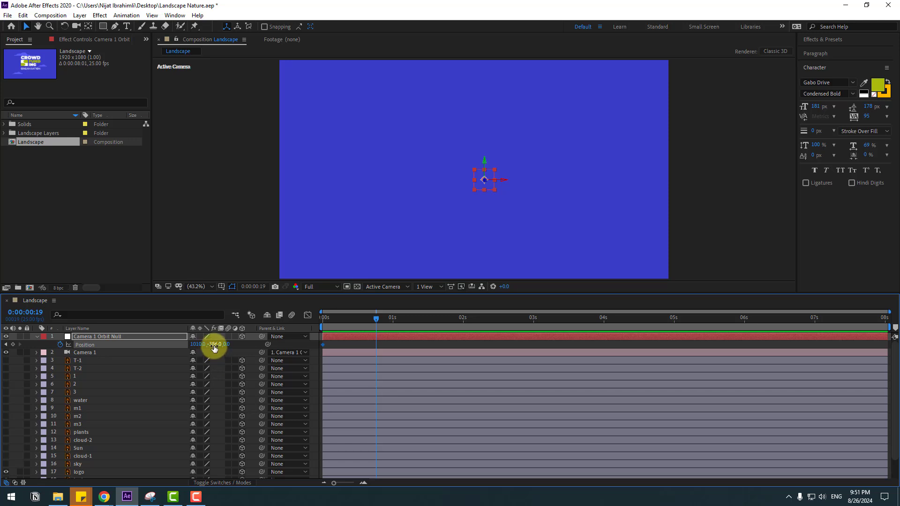
{"action": "left_click_drag", "start_coordinate": [215, 347], "coordinate": [406, 319]}
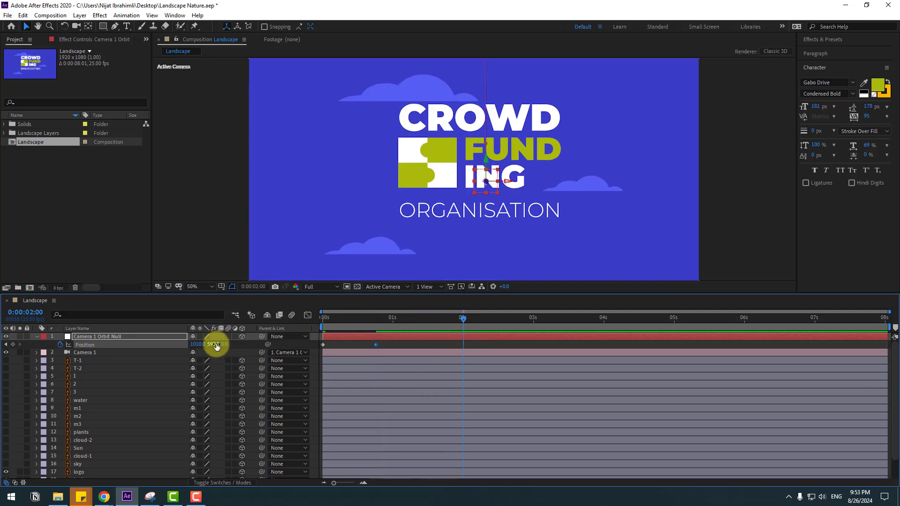
{"action": "left_click_drag", "start_coordinate": [215, 343], "coordinate": [312, 322]}
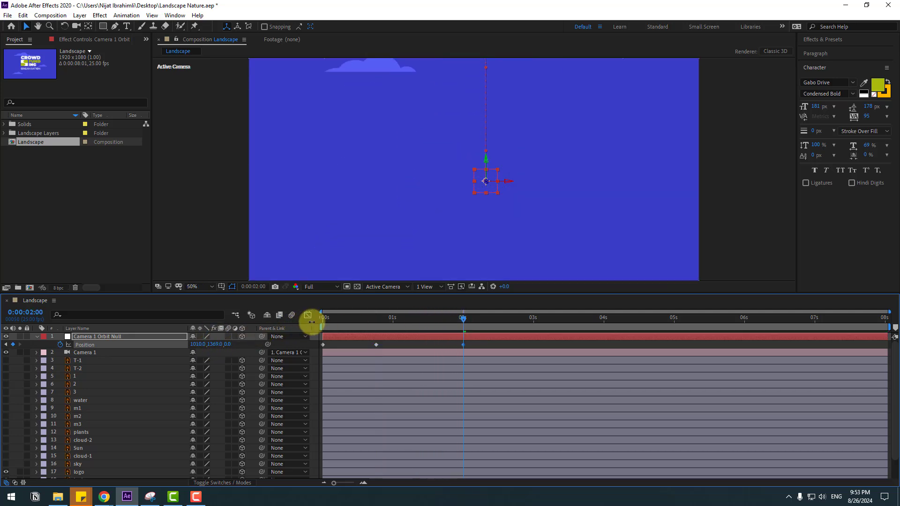
{"action": "left_click_drag", "start_coordinate": [492, 343], "coordinate": [320, 353]}
Apply Easy Ease to the Position keyframes and preview the speed graph
{"action": "right_click", "coordinate": [322, 345]}
{"action": "mouse_move", "coordinate": [377, 461]}
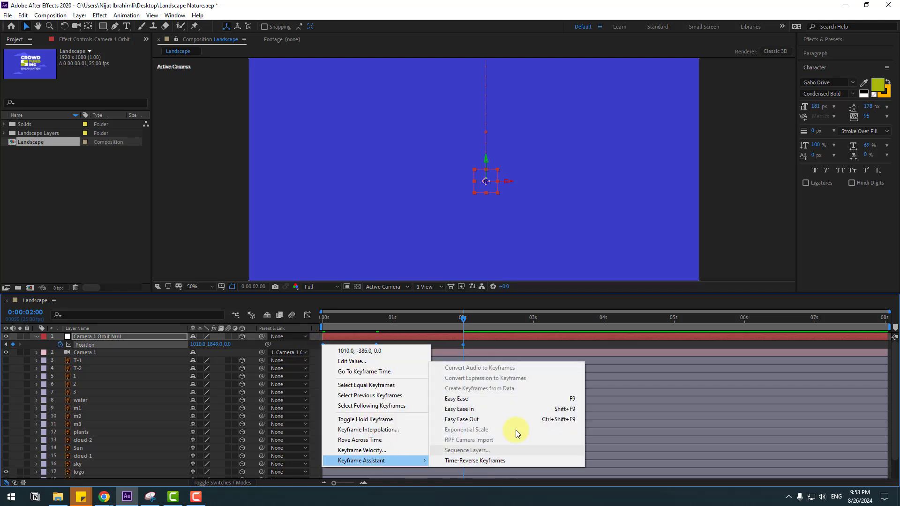
{"action": "left_click", "coordinate": [530, 400]}
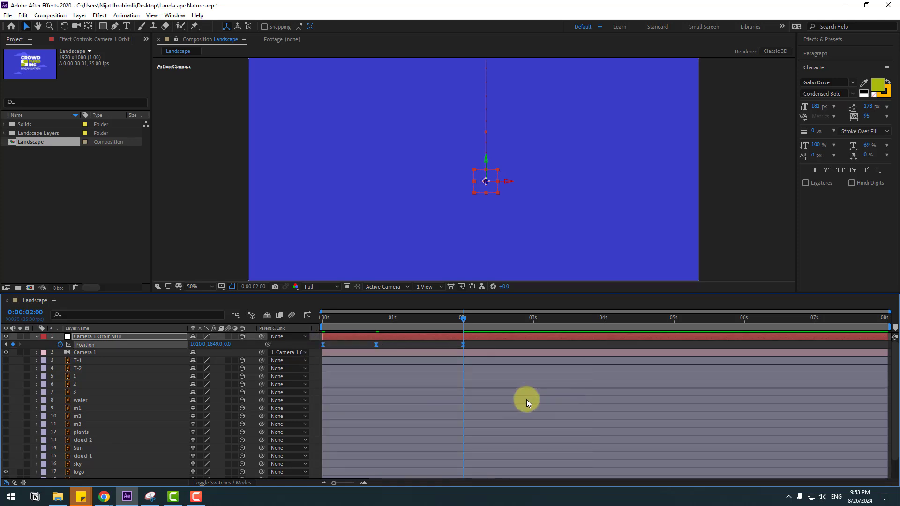
{"action": "left_click", "coordinate": [308, 316]}
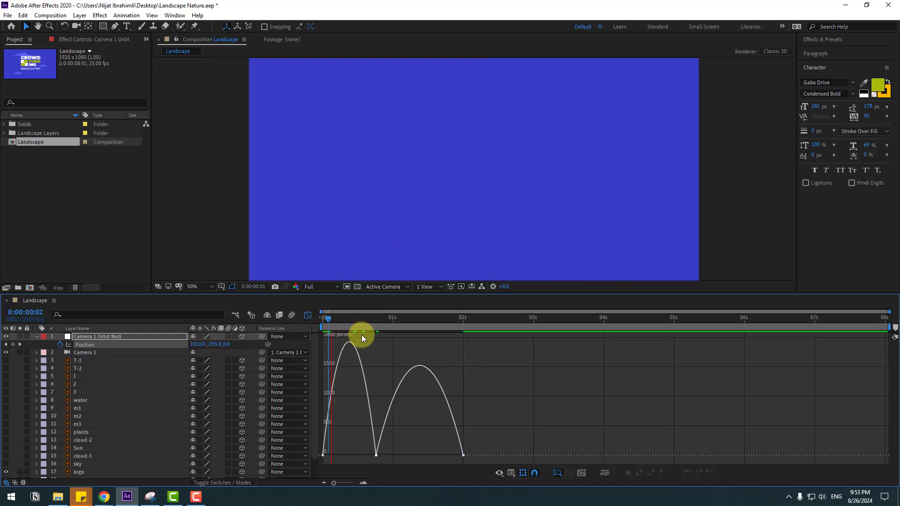
{"action": "key", "text": "space"}
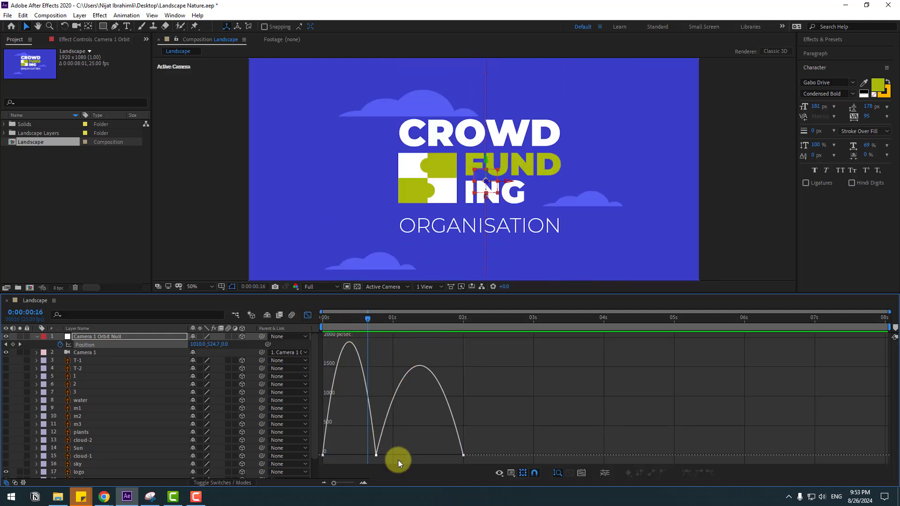
{"action": "left_click_drag", "start_coordinate": [395, 446], "coordinate": [366, 464]}
{"action": "key", "text": "space"}
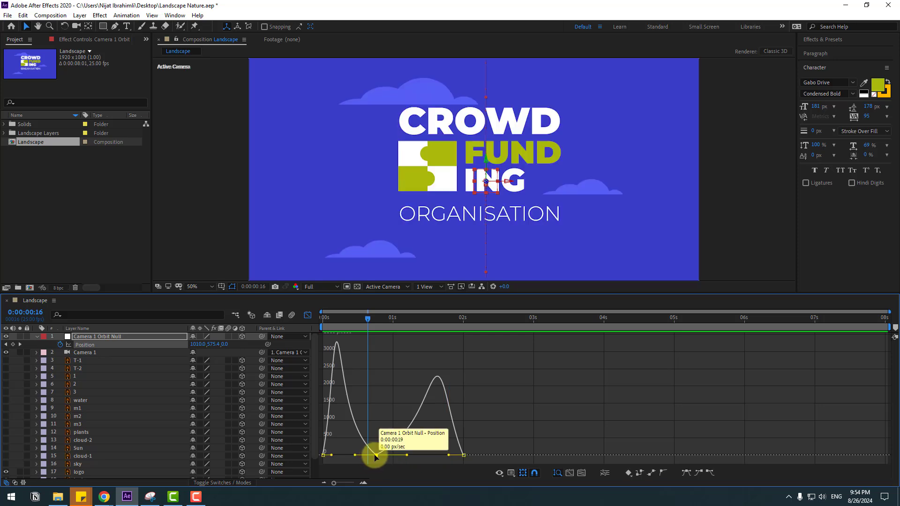
Give the middle Position keyframe a continuous 100 pixels/sec velocity and preview the motion
{"action": "right_click", "coordinate": [376, 454]}
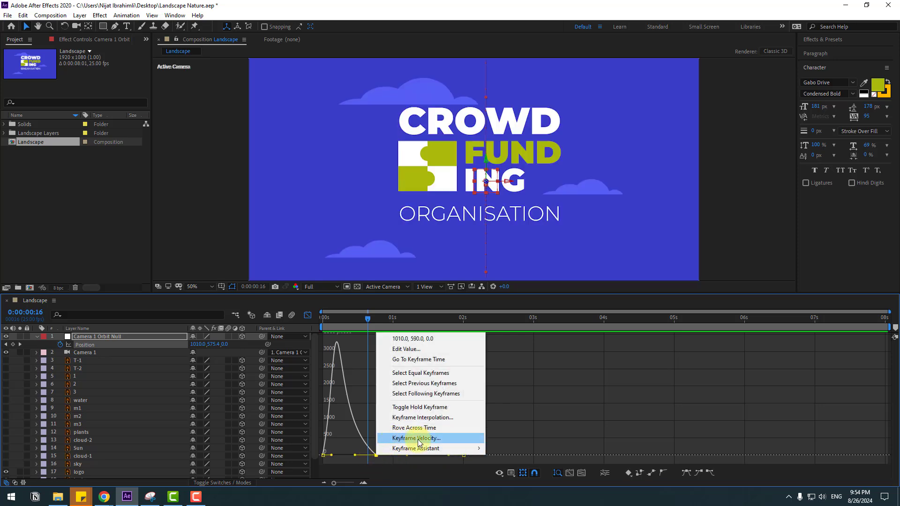
{"action": "left_click", "coordinate": [419, 438]}
{"action": "left_click", "coordinate": [364, 234]}
{"action": "type", "text": "100"}
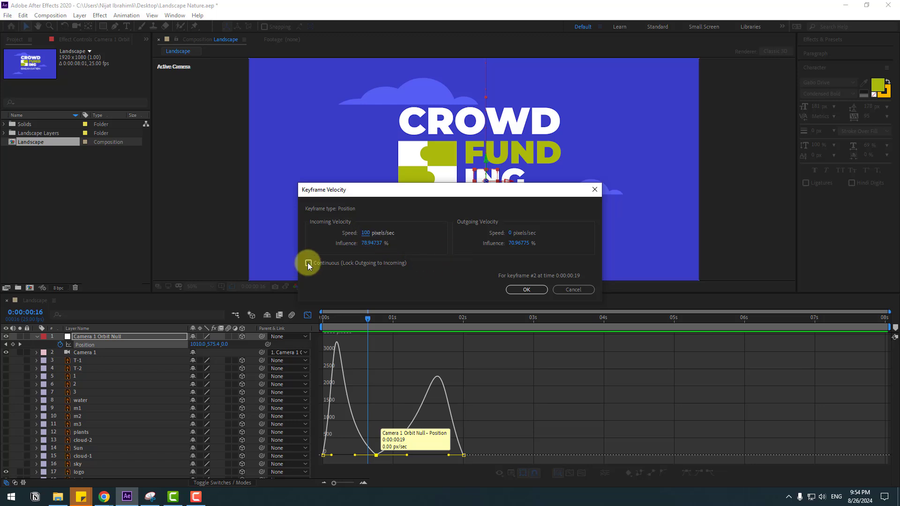
{"action": "left_click", "coordinate": [308, 263]}
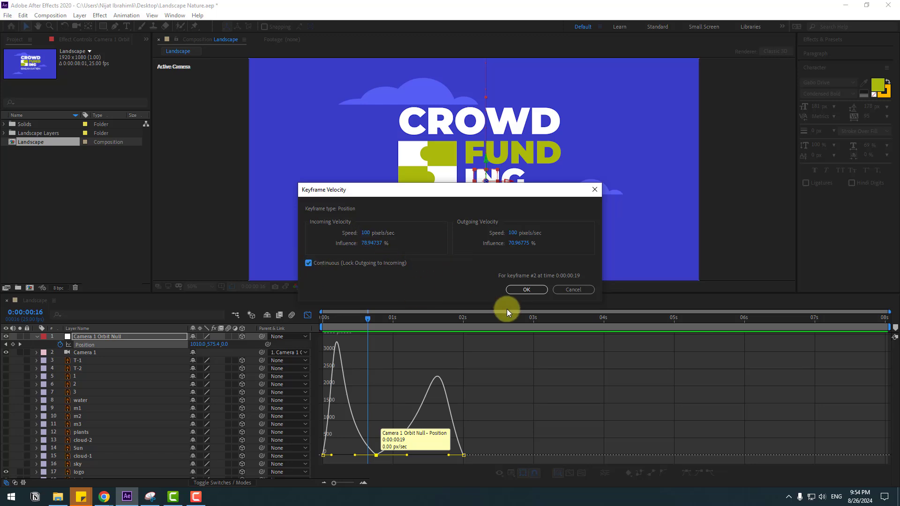
{"action": "left_click", "coordinate": [526, 290]}
{"action": "key", "text": "space"}
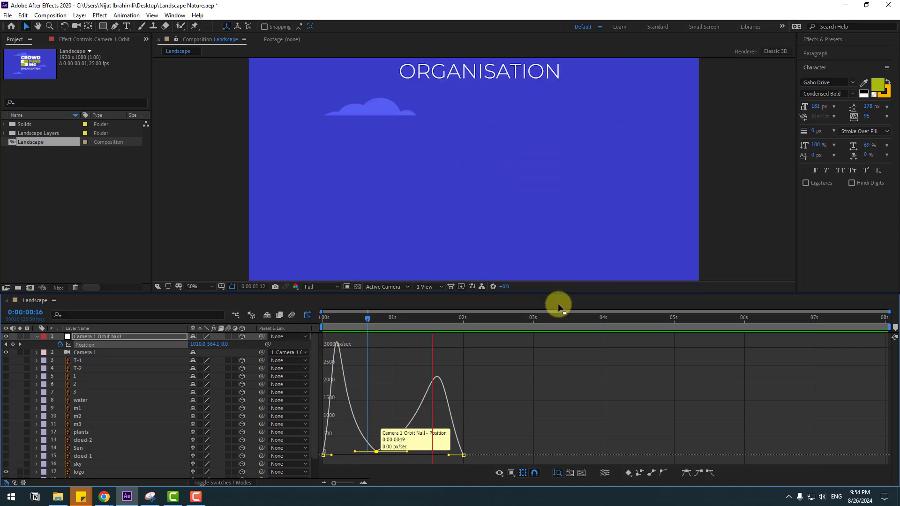
{"action": "key", "text": "space"}
{"action": "left_click", "coordinate": [308, 315]}
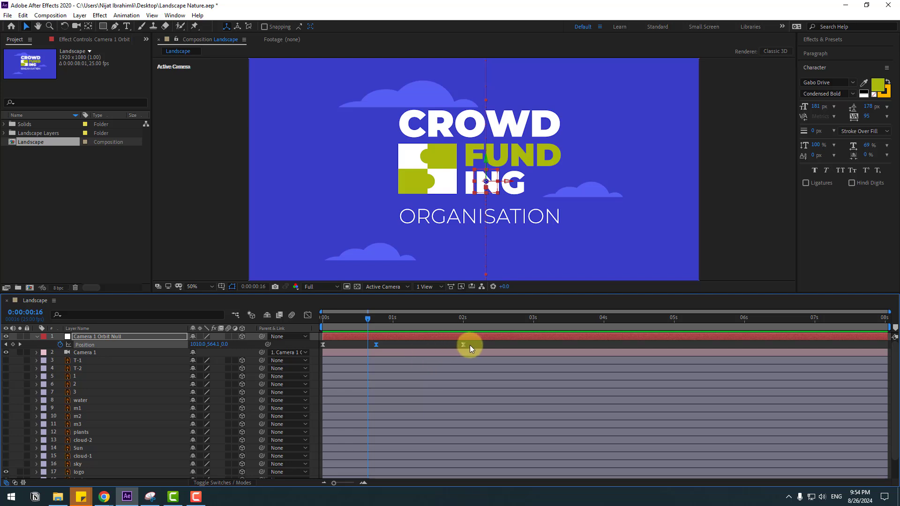
Delay the second and third Position keyframes and preview the retimed move
{"action": "left_click_drag", "start_coordinate": [376, 345], "coordinate": [393, 348]}
{"action": "key", "text": "space"}
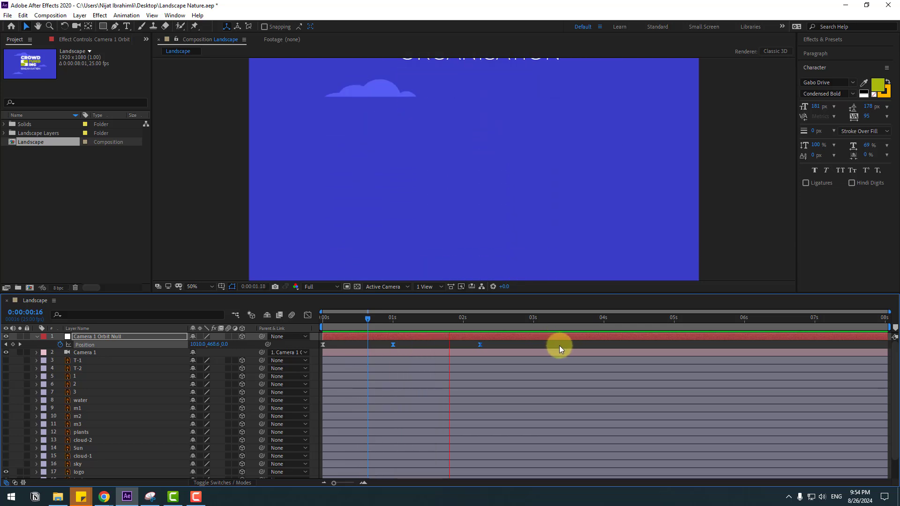
{"action": "left_click", "coordinate": [391, 318]}
{"action": "left_click", "coordinate": [486, 322]}
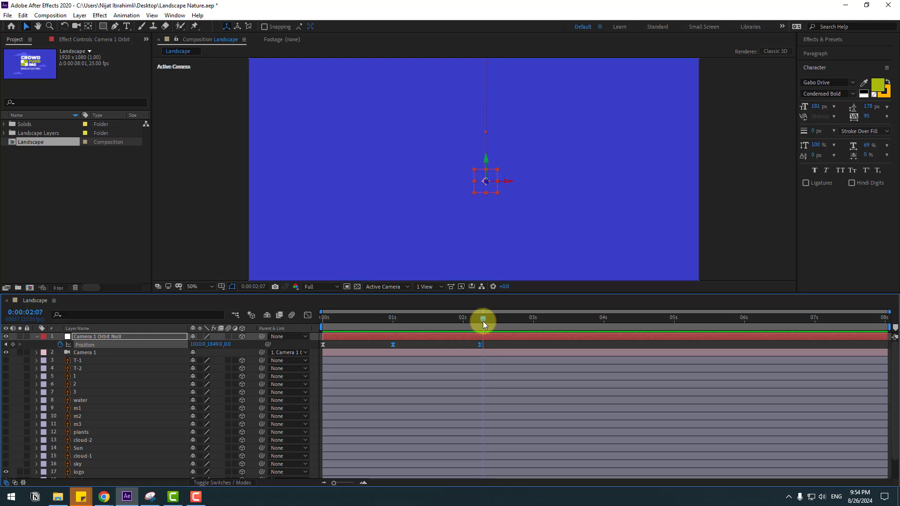
Solo the landscape layers from sky up to T-1
{"action": "left_click", "coordinate": [78, 464]}
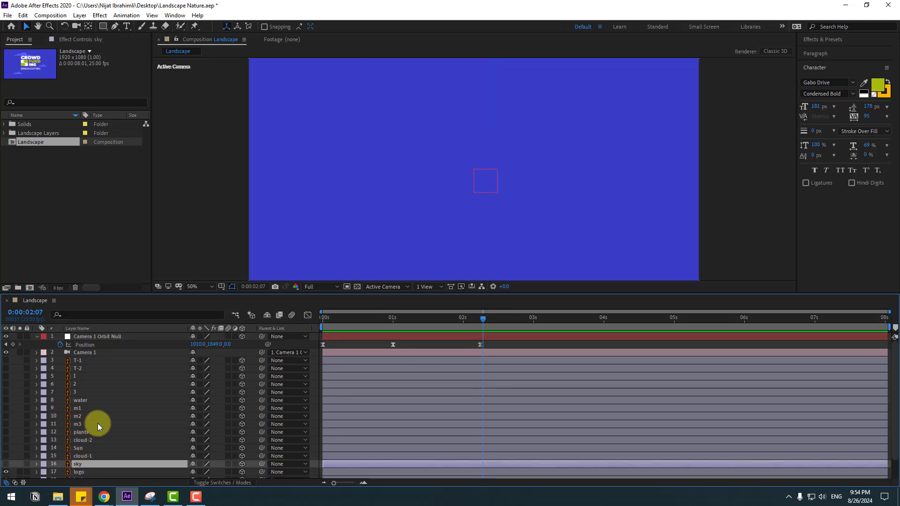
{"action": "left_click", "coordinate": [84, 361], "text": "shift"}
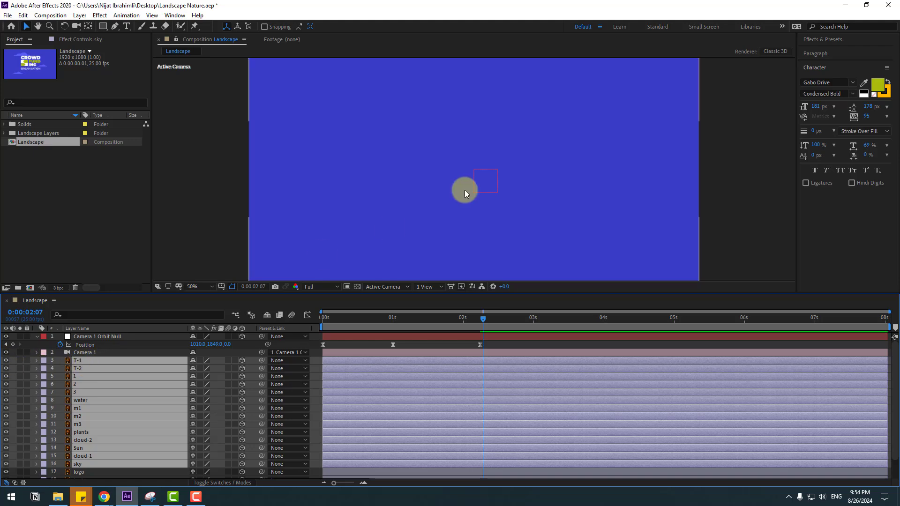
{"action": "scroll", "coordinate": [465, 190], "scroll_direction": "down", "scroll_amount": 2}
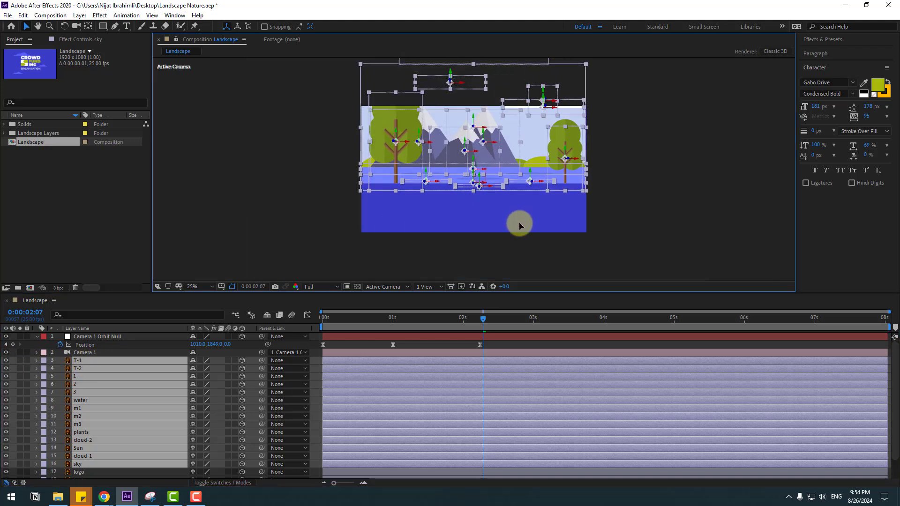
{"action": "scroll", "coordinate": [477, 240], "scroll_direction": "up", "scroll_amount": 2}
{"action": "left_click_drag", "start_coordinate": [491, 252], "coordinate": [488, 217]}
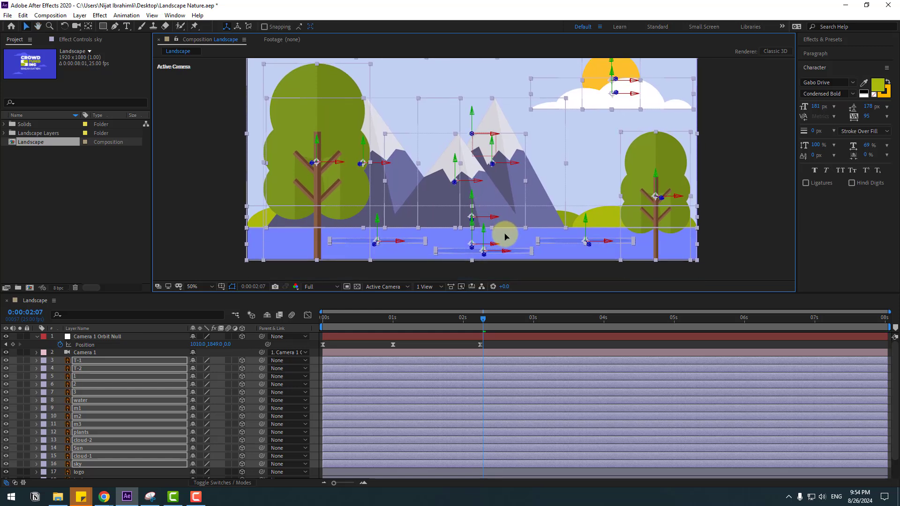
{"action": "left_click", "coordinate": [20, 362]}
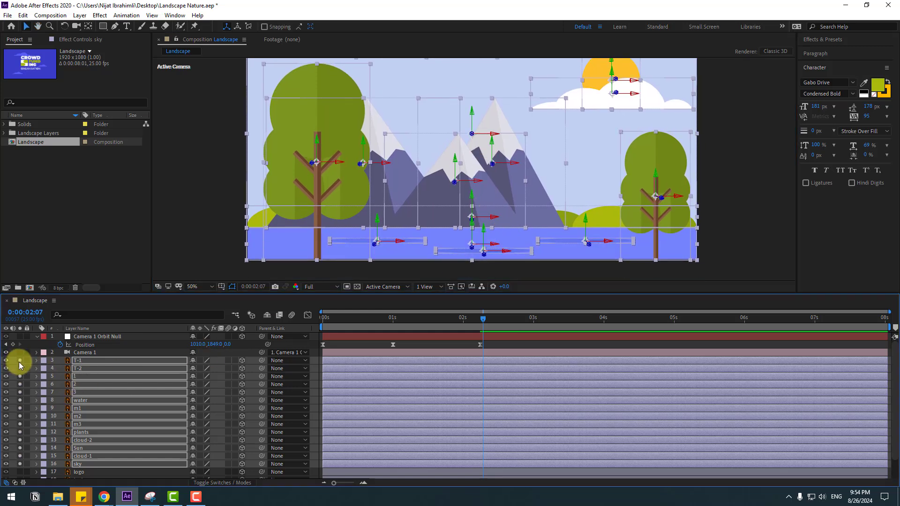
{"action": "mouse_move", "coordinate": [477, 322]}
{"action": "left_mouse_down"}
{"action": "mouse_move", "coordinate": [413, 326]}
{"action": "mouse_move", "coordinate": [485, 320]}
{"action": "left_mouse_up"}
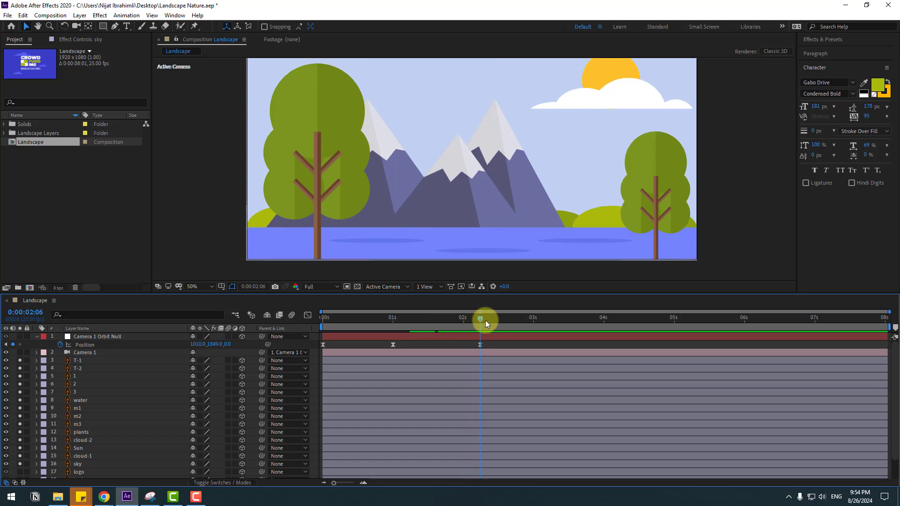
{"action": "left_click", "coordinate": [429, 287]}
Switch to a 2 Views layout and push cloud-1, cloud-2 and Sun back to Z depth 5284
{"action": "left_click", "coordinate": [447, 307]}
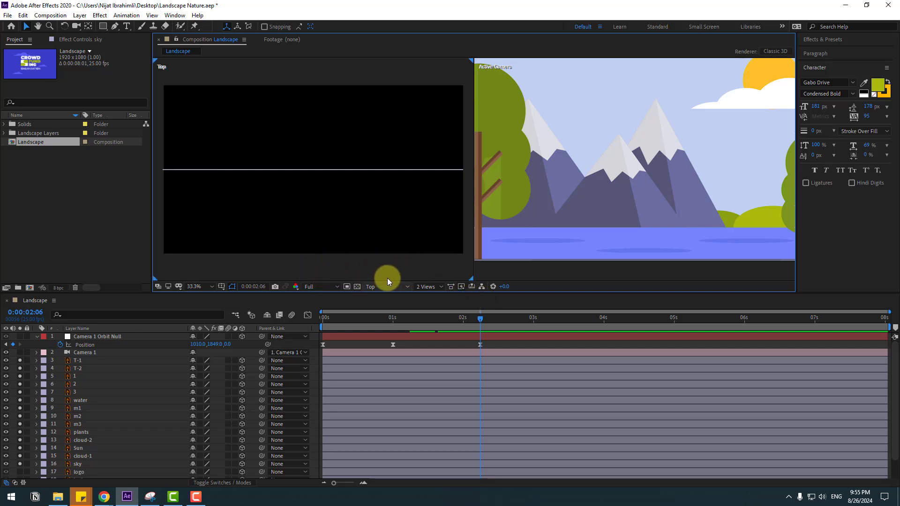
{"action": "left_click", "coordinate": [77, 456]}
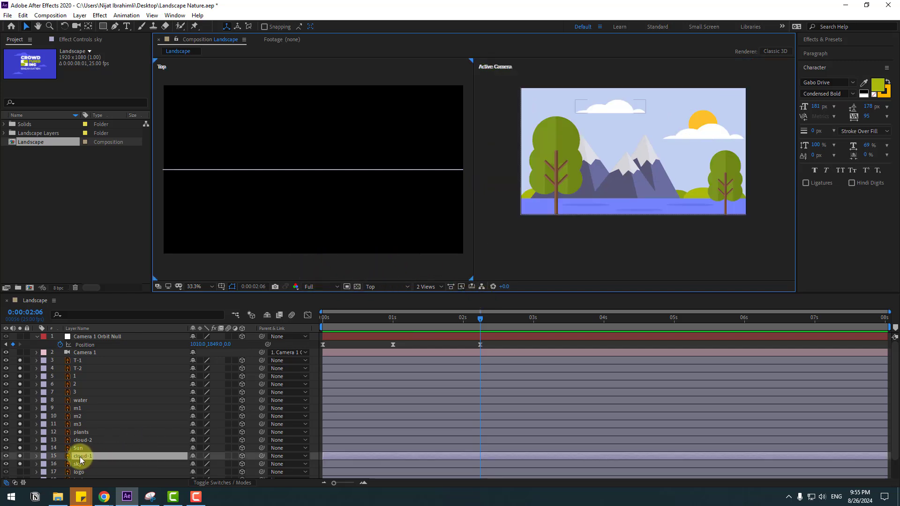
{"action": "left_click", "coordinate": [83, 447], "text": "ctrl"}
{"action": "left_click", "coordinate": [88, 440], "text": "ctrl"}
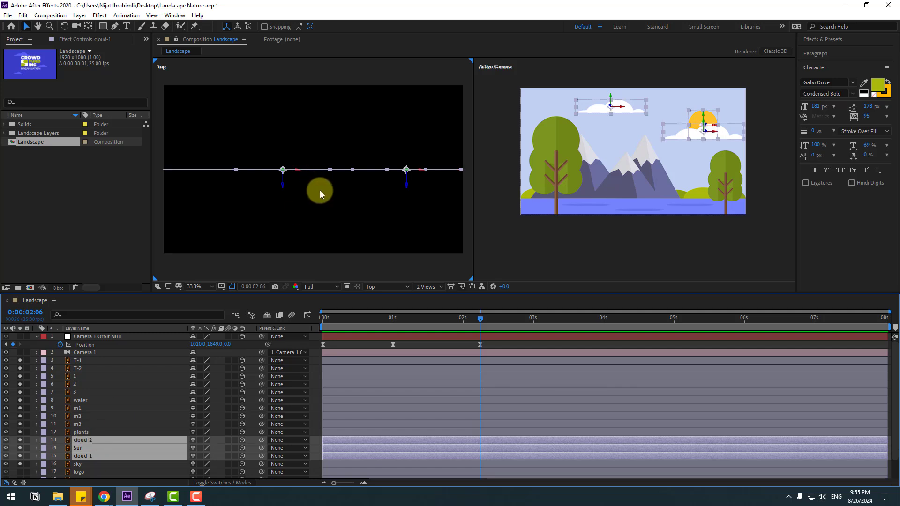
{"action": "scroll", "coordinate": [319, 192], "scroll_direction": "down", "scroll_amount": 2}
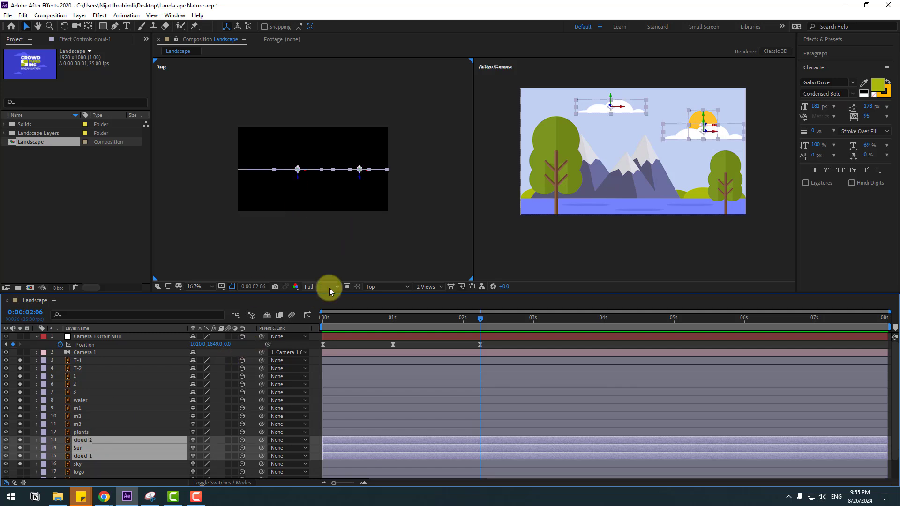
{"action": "left_click_drag", "start_coordinate": [298, 178], "coordinate": [295, 114]}
{"action": "scroll", "coordinate": [304, 167], "scroll_direction": "down", "scroll_amount": 4}
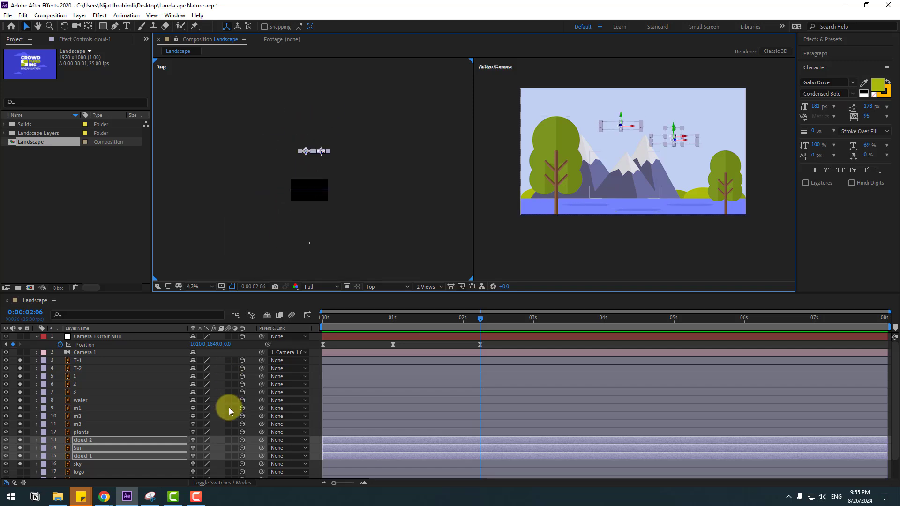
{"action": "key", "text": "p"}
{"action": "left_click_drag", "start_coordinate": [230, 444], "coordinate": [399, 403]}
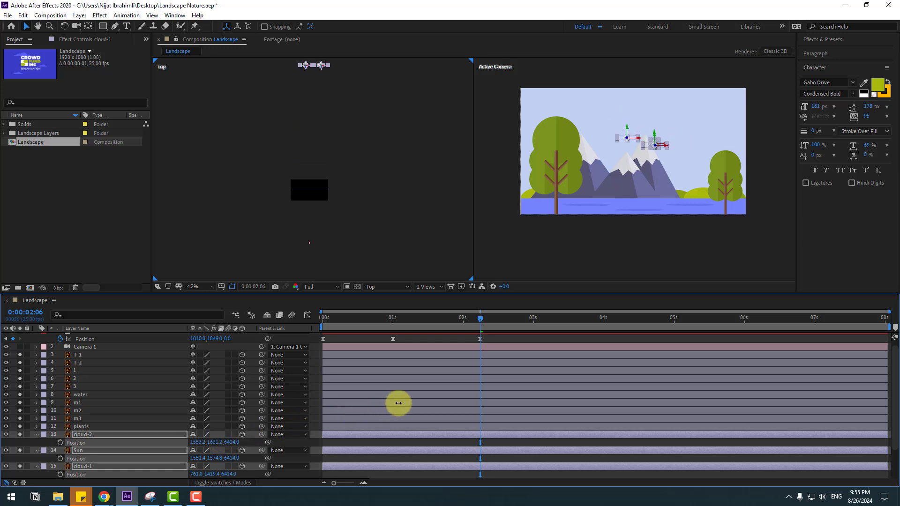
Push the plants layer back to Z depth 4750
{"action": "left_click", "coordinate": [82, 427]}
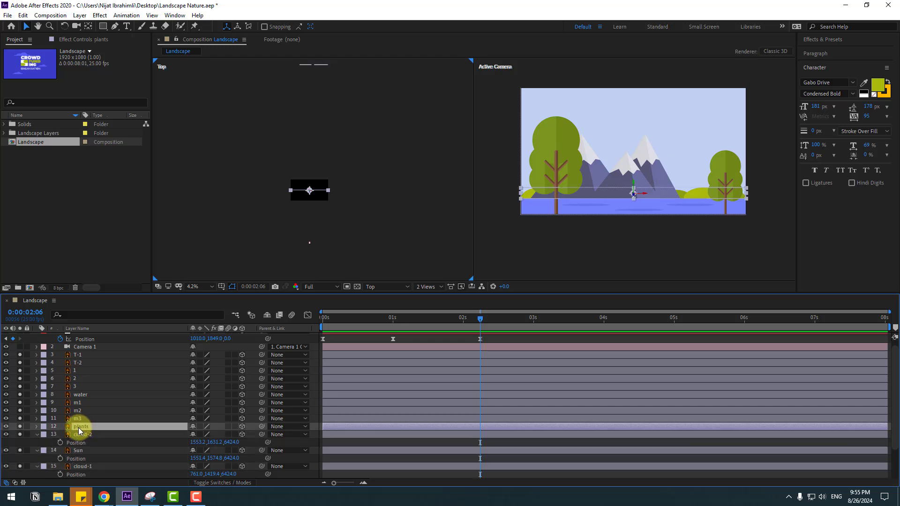
{"action": "key", "text": "p"}
{"action": "left_click_drag", "start_coordinate": [223, 438], "coordinate": [427, 392]}
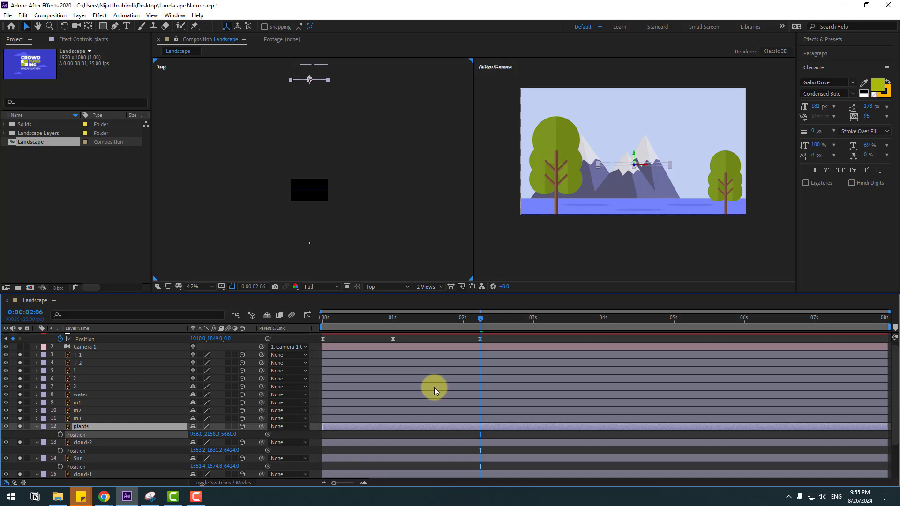
{"action": "key", "text": "Return"}
Push mountains m1, m2 and m3 back, placing m2 and m3 progressively deeper
{"action": "left_click", "coordinate": [80, 418]}
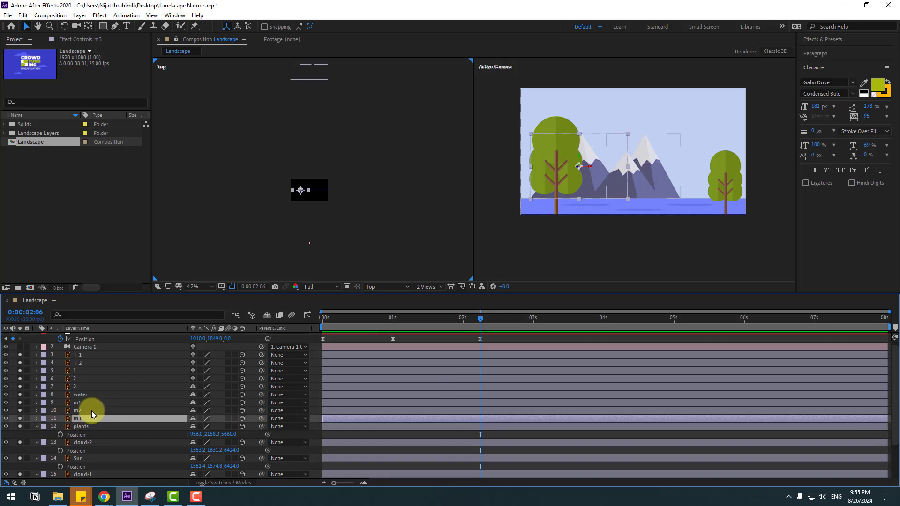
{"action": "left_click", "coordinate": [78, 411], "text": "ctrl"}
{"action": "left_click", "coordinate": [83, 403], "text": "ctrl"}
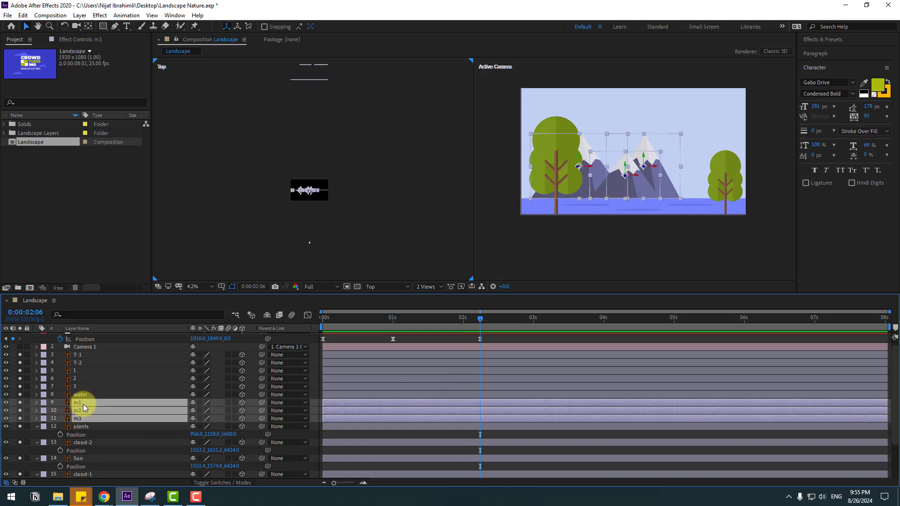
{"action": "key", "text": "p"}
{"action": "left_click_drag", "start_coordinate": [228, 412], "coordinate": [378, 373]}
{"action": "left_click", "coordinate": [47, 426]}
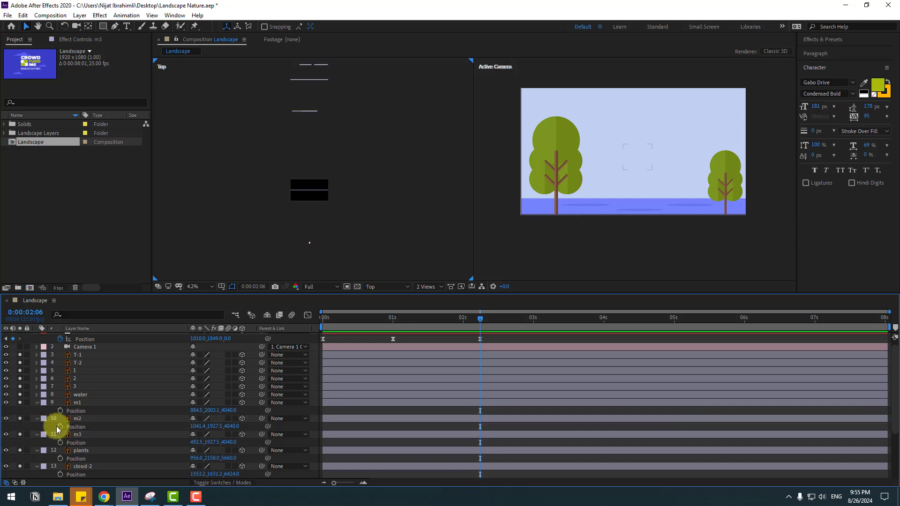
{"action": "left_click", "coordinate": [73, 418]}
{"action": "left_click_drag", "start_coordinate": [233, 427], "coordinate": [477, 364]}
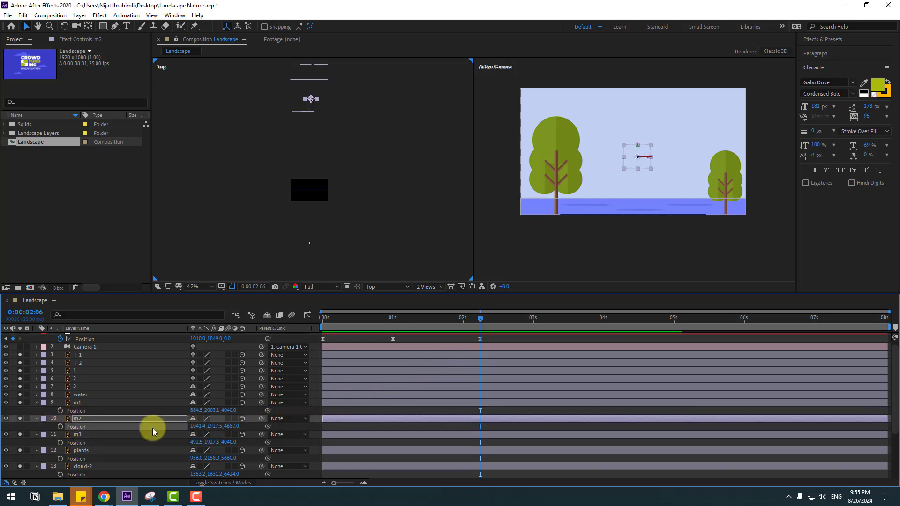
{"action": "left_click", "coordinate": [74, 434]}
{"action": "left_click_drag", "start_coordinate": [252, 441], "coordinate": [391, 414]}
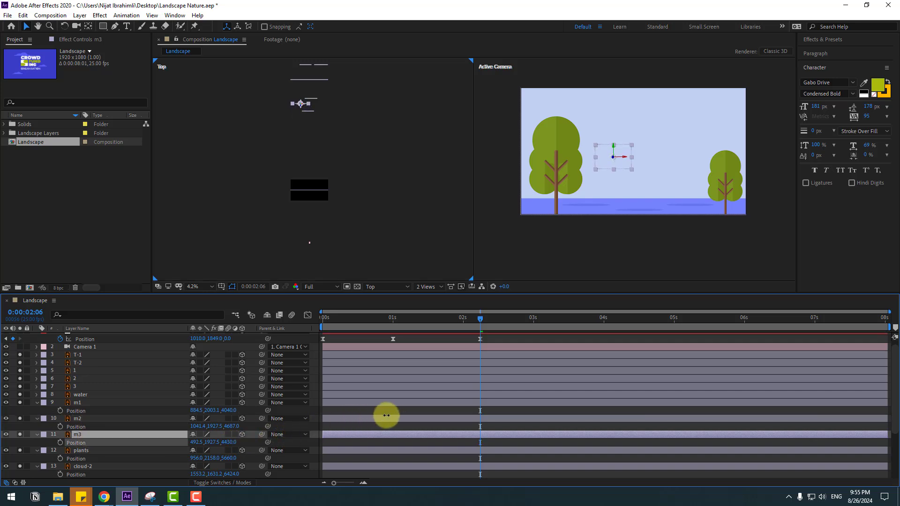
{"action": "left_click", "coordinate": [77, 419], "text": "ctrl"}
{"action": "left_click_drag", "start_coordinate": [235, 426], "coordinate": [356, 365]}
{"action": "left_click", "coordinate": [389, 229]}
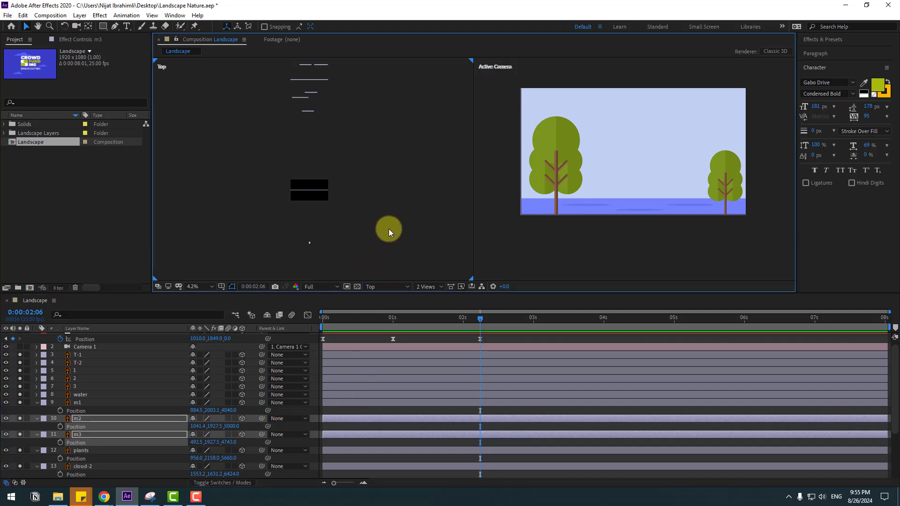
Push the water layer back to Z depth 3170
{"action": "left_click", "coordinate": [79, 396]}
{"action": "key", "text": "p"}
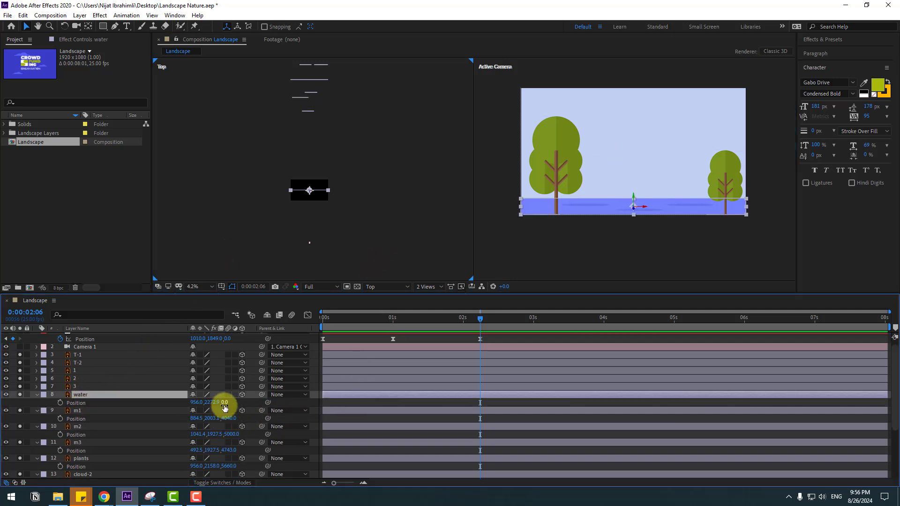
{"action": "left_click_drag", "start_coordinate": [225, 407], "coordinate": [293, 396]}
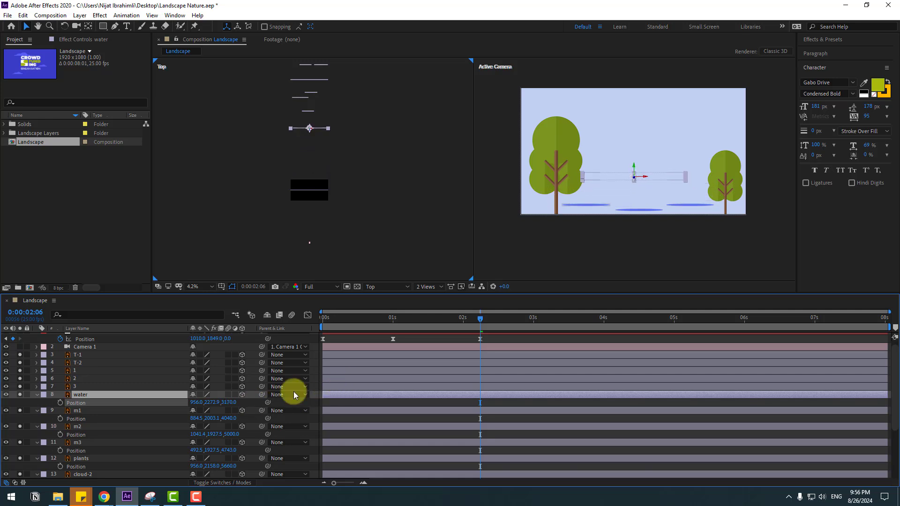
{"action": "left_click", "coordinate": [74, 397]}
{"action": "key", "text": "Return"}
Push layers 1, 2 and 3 back in depth together
{"action": "left_click", "coordinate": [79, 386]}
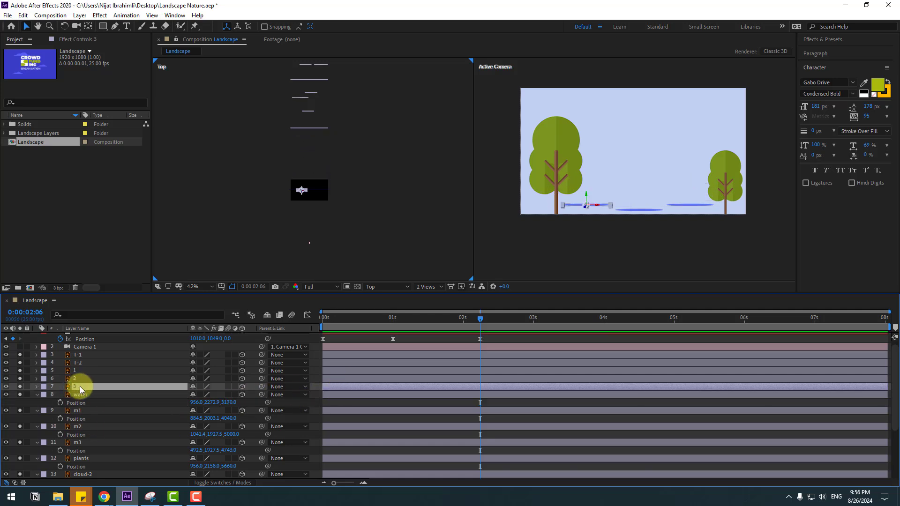
{"action": "left_click", "coordinate": [77, 371], "text": "shift"}
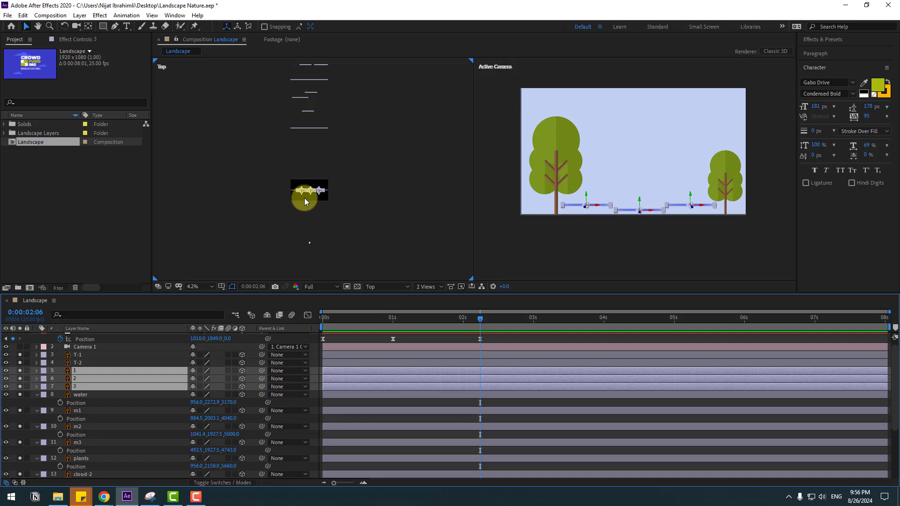
{"action": "key", "text": "p"}
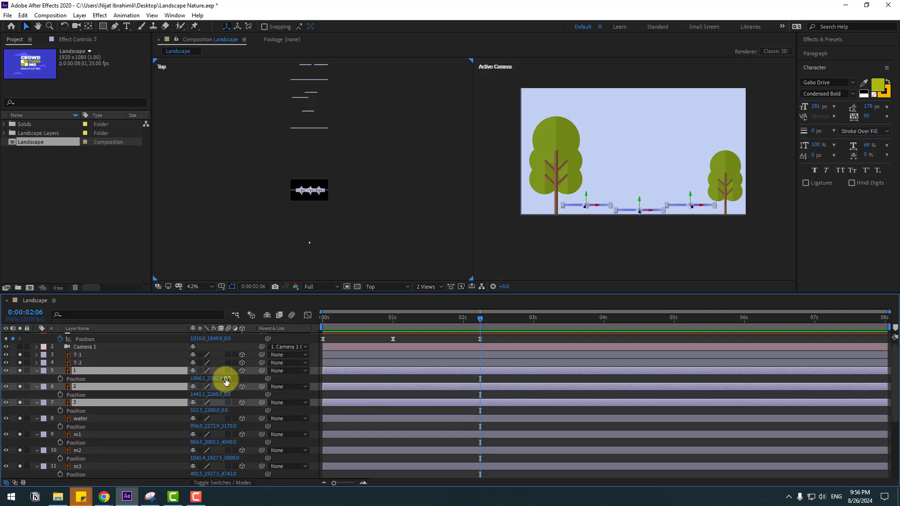
{"action": "left_click_drag", "start_coordinate": [226, 381], "coordinate": [330, 350]}
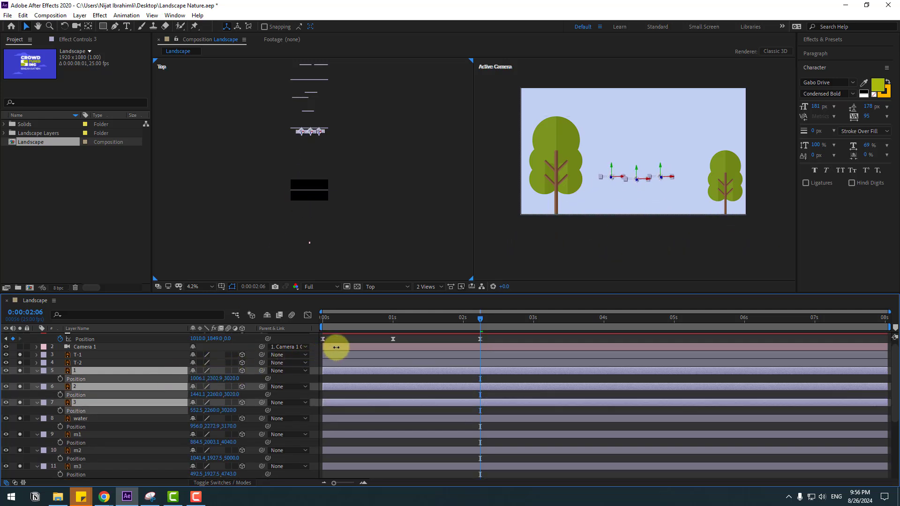
{"action": "left_click", "coordinate": [73, 369]}
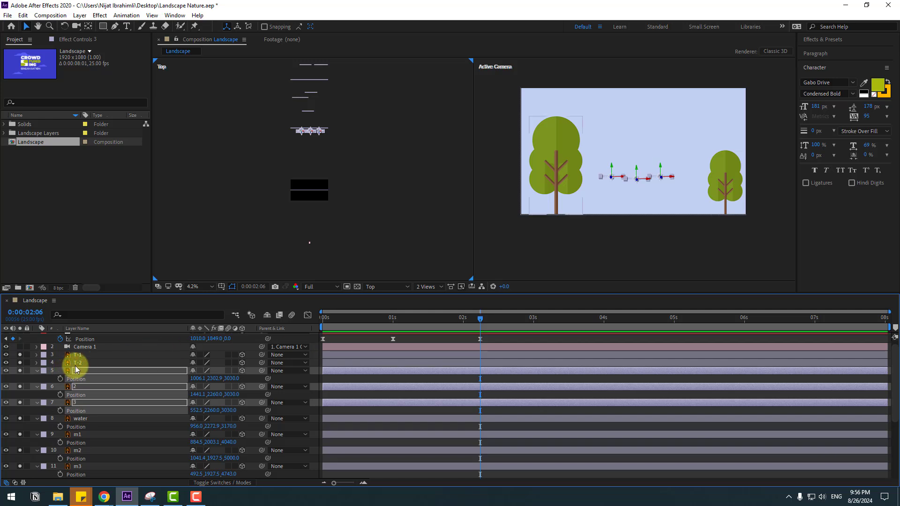
Push the T-2 and T-1 trees back to Z depths 1730 and 931
{"action": "left_click", "coordinate": [75, 364]}
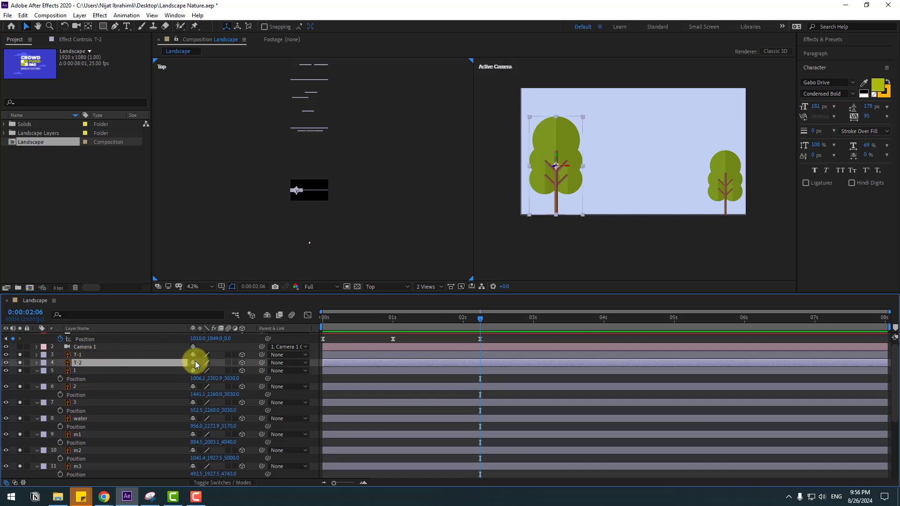
{"action": "key", "text": "p"}
{"action": "left_click_drag", "start_coordinate": [213, 370], "coordinate": [287, 357]}
{"action": "left_click", "coordinate": [100, 368]}
{"action": "left_click", "coordinate": [80, 357]}
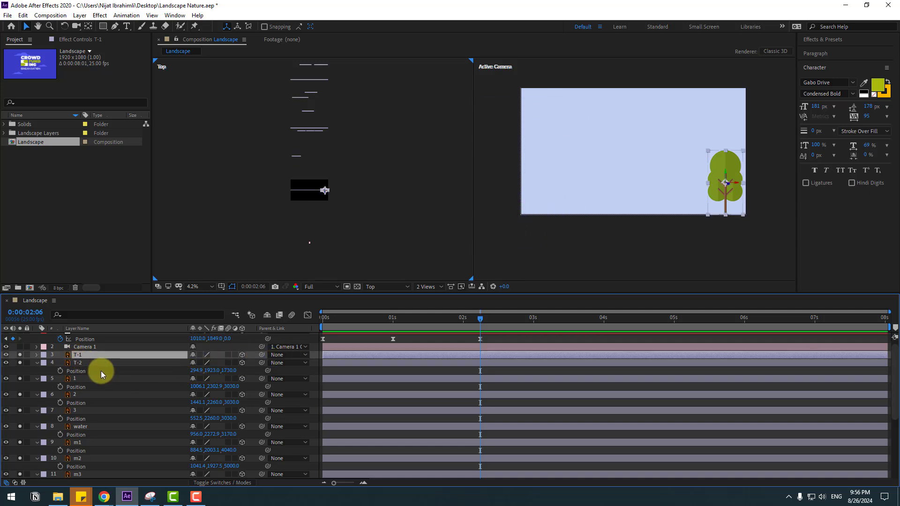
{"action": "key", "text": "p"}
{"action": "left_click_drag", "start_coordinate": [227, 363], "coordinate": [276, 364]}
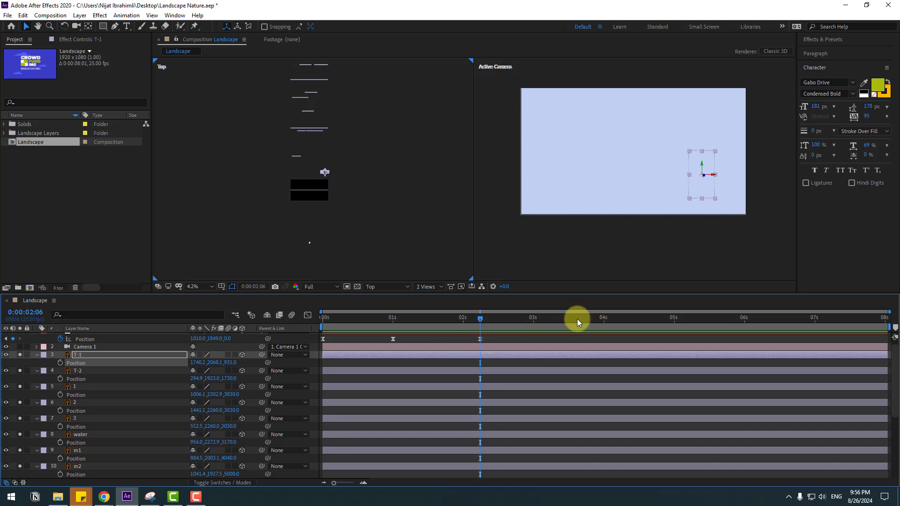
{"action": "scroll", "coordinate": [110, 437], "scroll_direction": "down", "scroll_amount": 5}
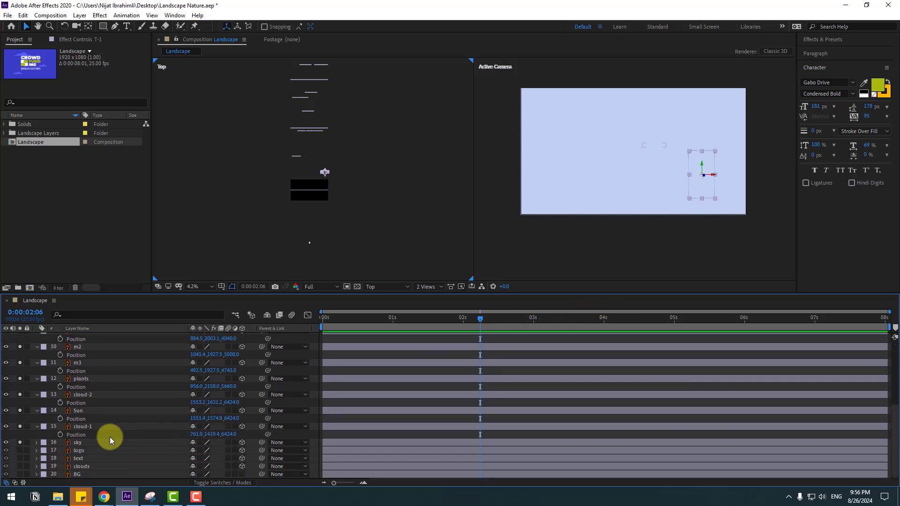
{"action": "left_click", "coordinate": [80, 444]}
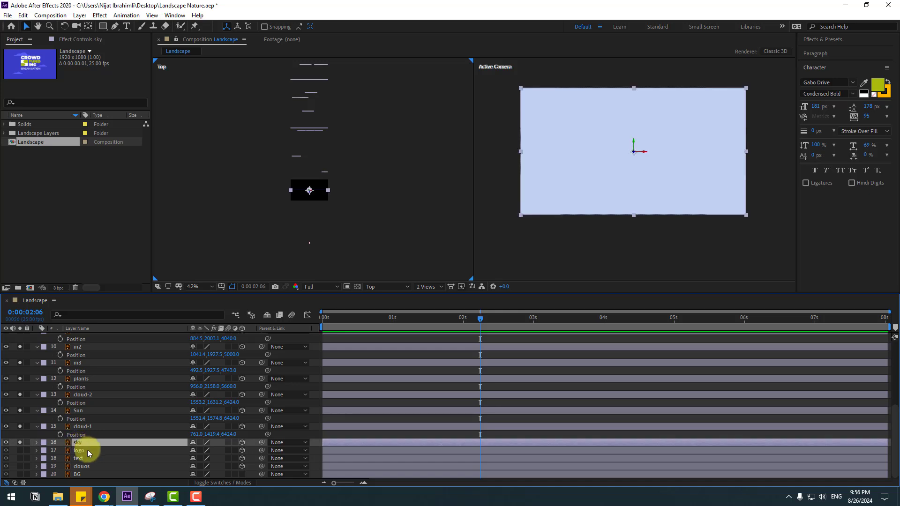
Unsolo the sky and enlarge the left tree T-2 beyond 184%, shifting it left
{"action": "left_click", "coordinate": [20, 443]}
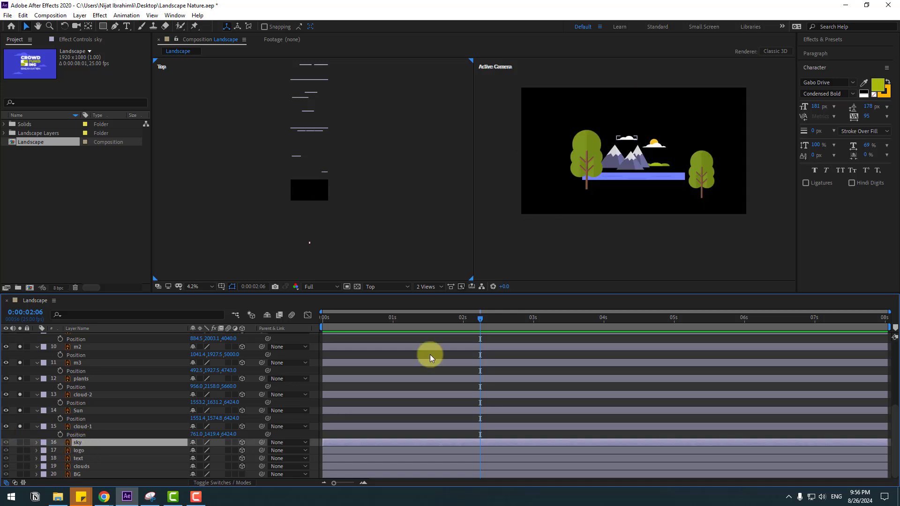
{"action": "scroll", "coordinate": [609, 212], "scroll_direction": "up", "scroll_amount": 1}
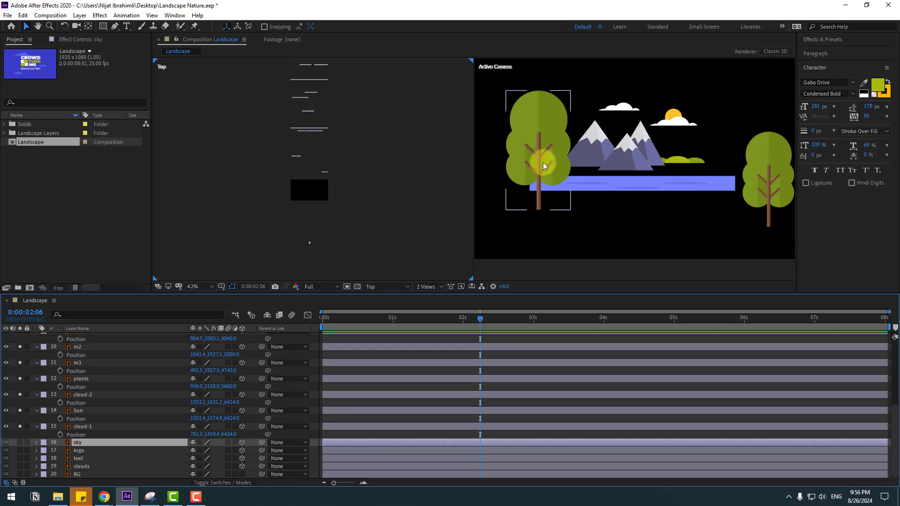
{"action": "left_click", "coordinate": [543, 163]}
{"action": "scroll", "coordinate": [583, 198], "scroll_direction": "down", "scroll_amount": 1}
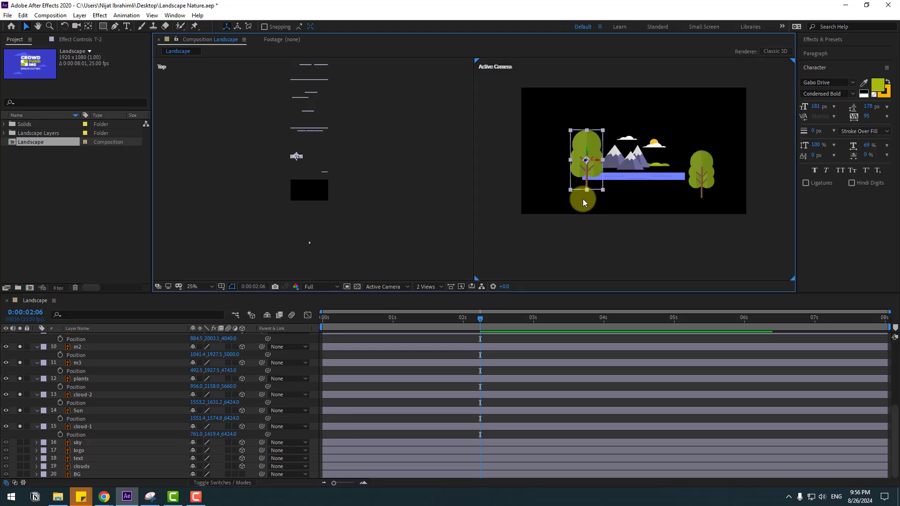
{"action": "scroll", "coordinate": [125, 375], "scroll_direction": "up", "scroll_amount": 3}
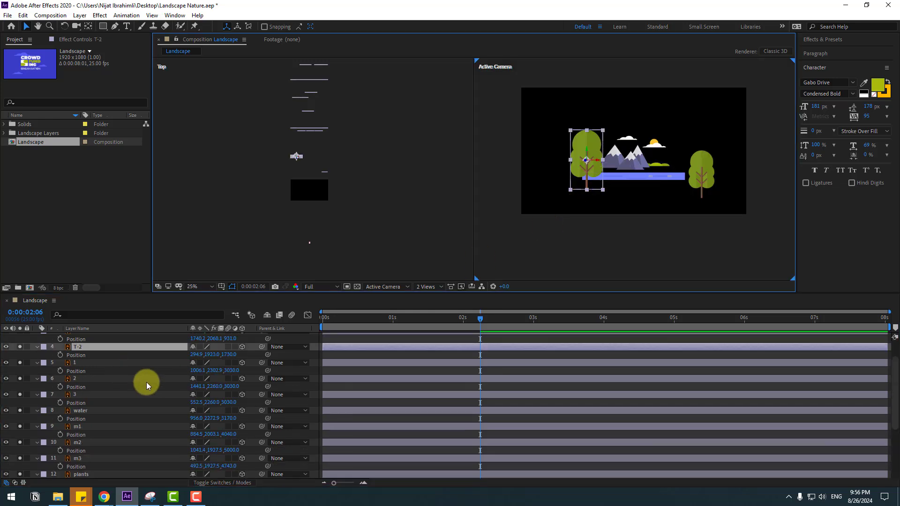
{"action": "left_click_drag", "start_coordinate": [206, 355], "coordinate": [240, 351]}
{"action": "left_click_drag", "start_coordinate": [580, 179], "coordinate": [565, 180]}
{"action": "scroll", "coordinate": [86, 364], "scroll_direction": "up", "scroll_amount": 2}
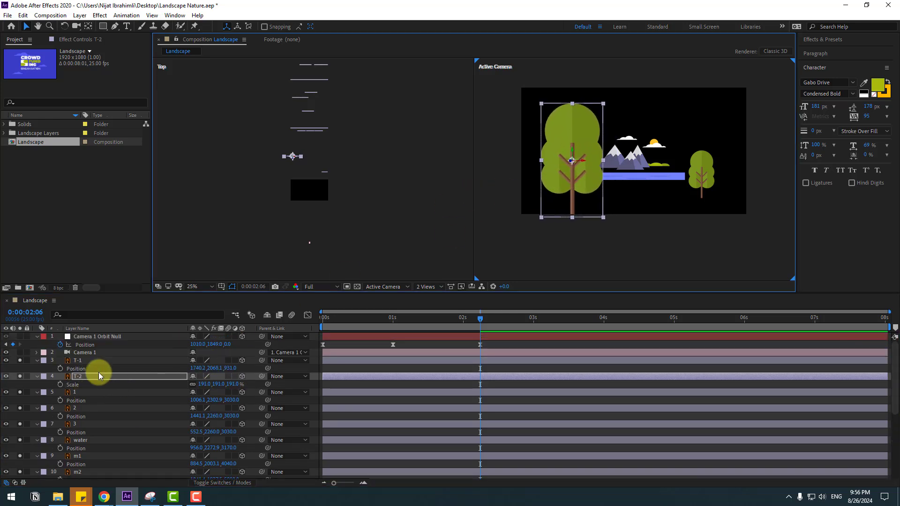
Enlarge the right tree T-1 beyond 157% and shift it right
{"action": "left_click", "coordinate": [84, 361]}
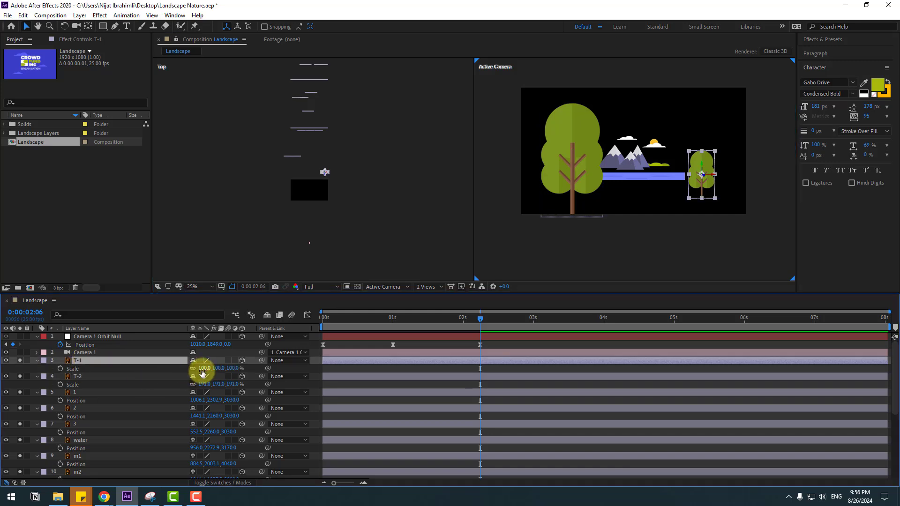
{"action": "key", "text": "s"}
{"action": "left_click_drag", "start_coordinate": [201, 368], "coordinate": [239, 365]}
{"action": "left_click_drag", "start_coordinate": [710, 210], "coordinate": [719, 215]}
{"action": "scroll", "coordinate": [141, 392], "scroll_direction": "down", "scroll_amount": 2}
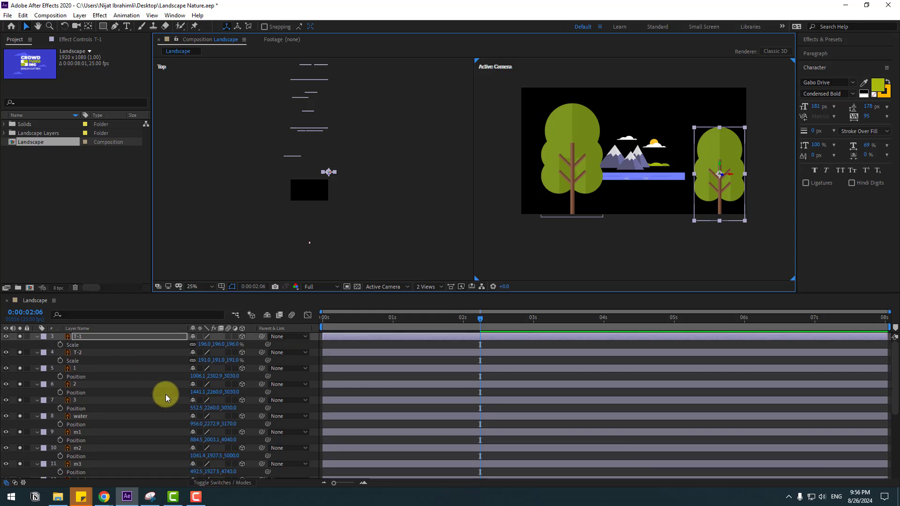
{"action": "scroll", "coordinate": [193, 410], "scroll_direction": "down", "scroll_amount": 2}
{"action": "scroll", "coordinate": [147, 435], "scroll_direction": "down", "scroll_amount": 2}
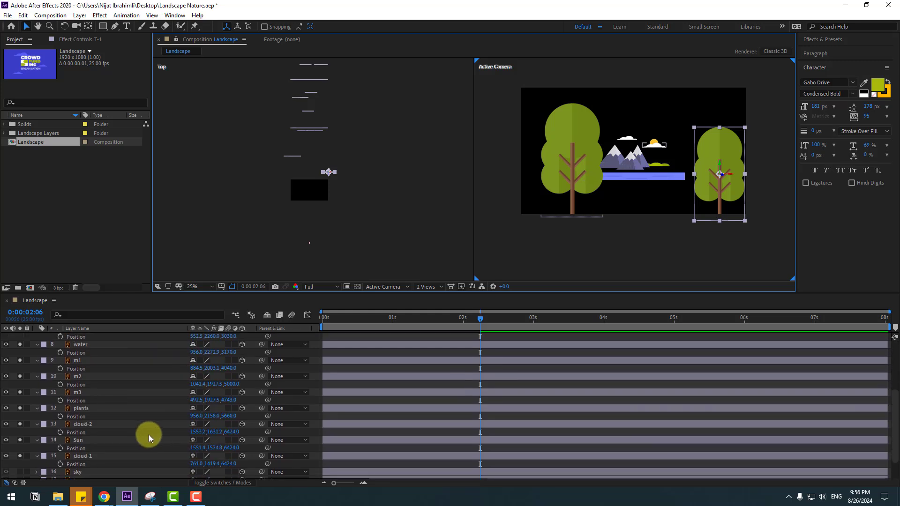
Scale cloud-1 to 339% and the Sun to 332%, moving the sun up and right
{"action": "left_click", "coordinate": [83, 457]}
{"action": "scroll", "coordinate": [117, 456], "scroll_direction": "down", "scroll_amount": 1}
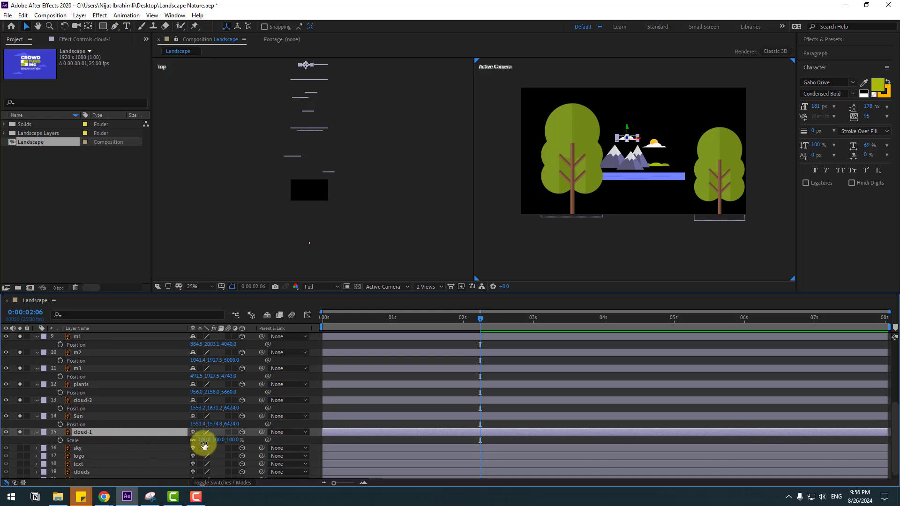
{"action": "left_click_drag", "start_coordinate": [204, 445], "coordinate": [298, 420]}
{"action": "left_click", "coordinate": [610, 127]}
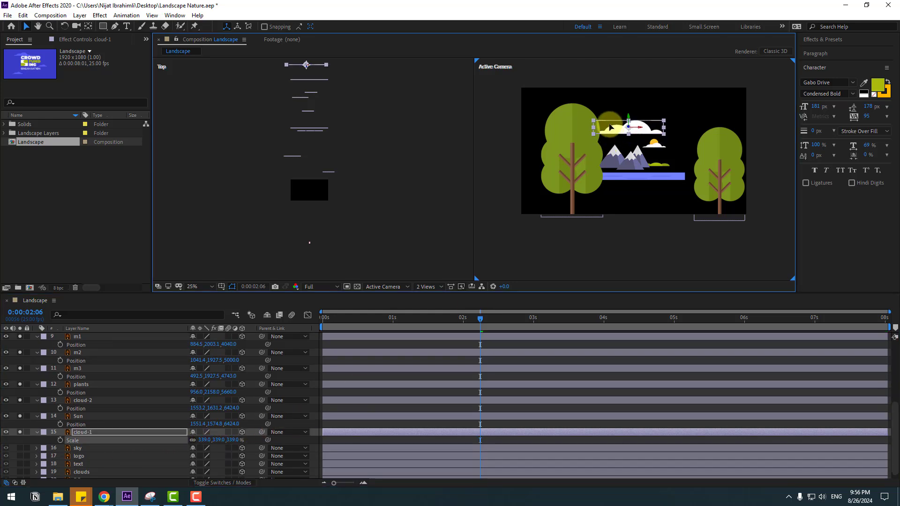
{"action": "left_click", "coordinate": [78, 416]}
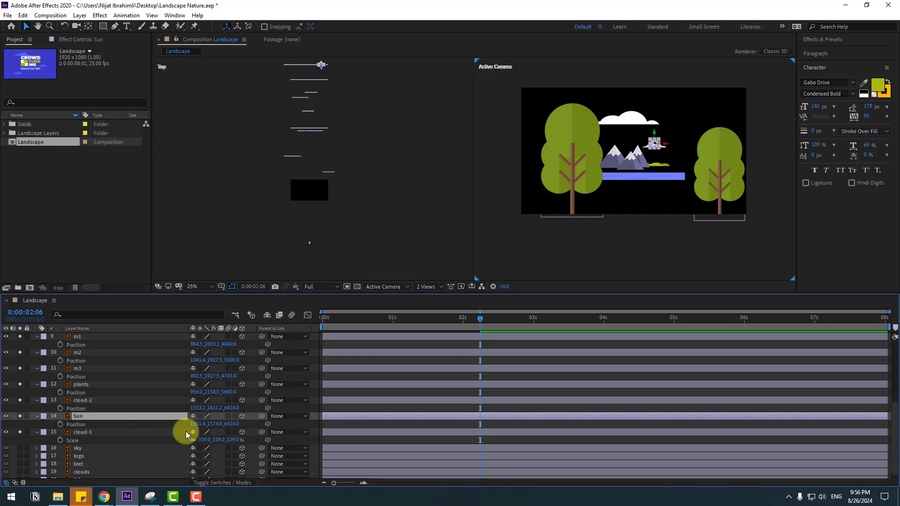
{"action": "left_click_drag", "start_coordinate": [202, 428], "coordinate": [366, 361]}
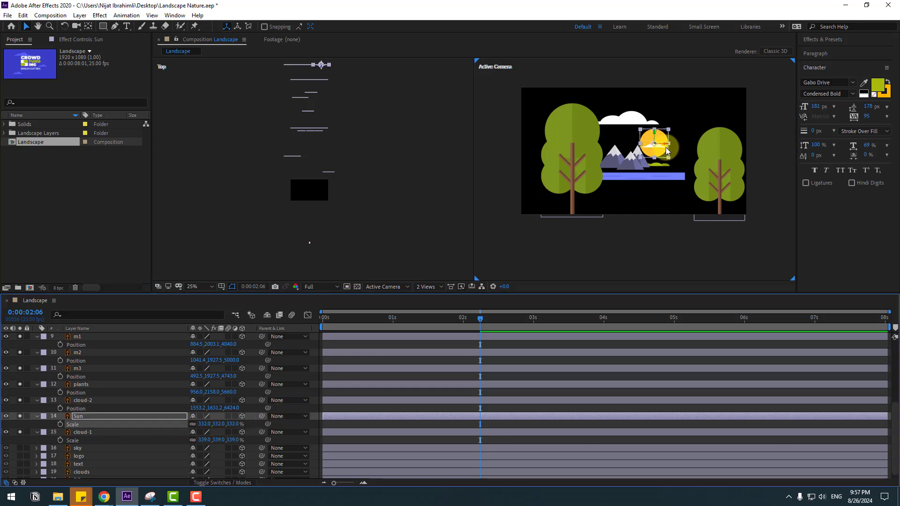
{"action": "left_click_drag", "start_coordinate": [683, 132], "coordinate": [698, 116]}
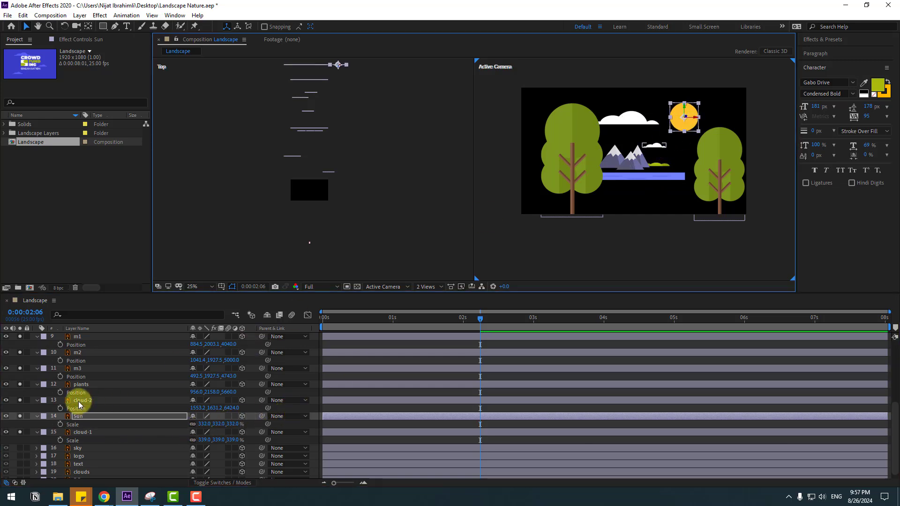
Scale cloud-2 to 308% and move it up and right beneath the sun
{"action": "left_click", "coordinate": [173, 401]}
{"action": "left_click_drag", "start_coordinate": [205, 412], "coordinate": [300, 378]}
{"action": "left_click", "coordinate": [675, 151]}
{"action": "left_click_drag", "start_coordinate": [675, 151], "coordinate": [699, 132]}
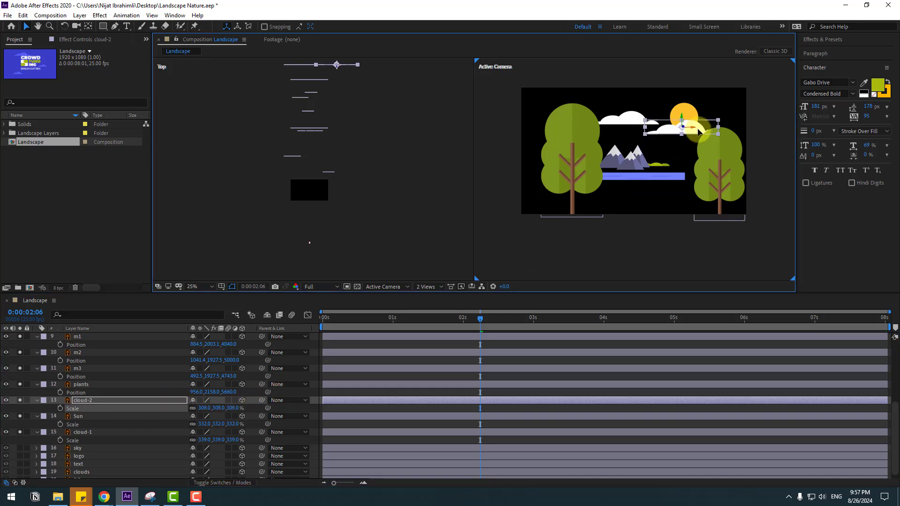
{"action": "left_click", "coordinate": [434, 287]}
Switch to a single fitted camera view, scale plants to about 334% and move them below the lake
{"action": "left_click", "coordinate": [429, 297]}
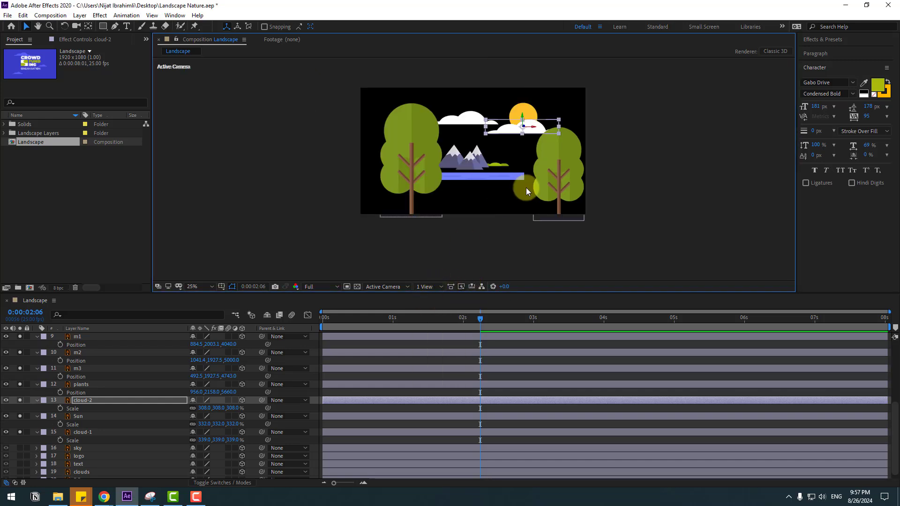
{"action": "scroll", "coordinate": [469, 248], "scroll_direction": "up", "scroll_amount": 2}
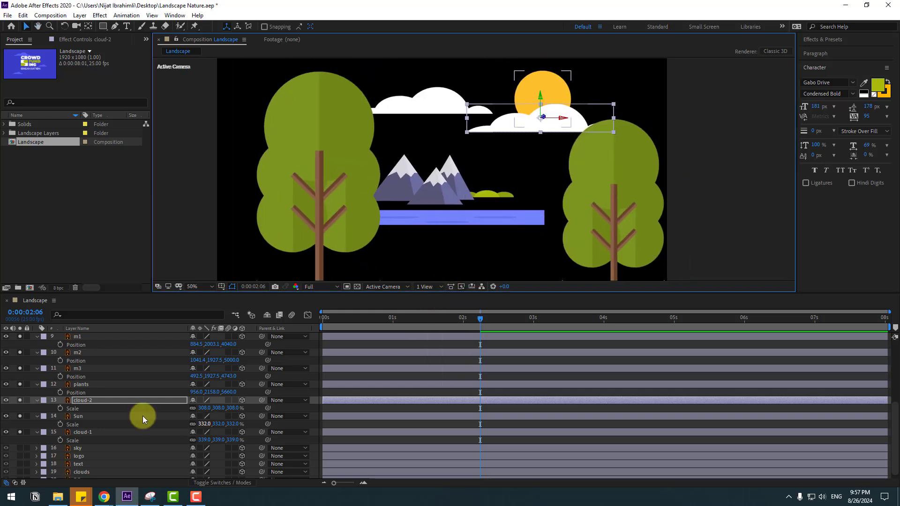
{"action": "left_click", "coordinate": [81, 385]}
{"action": "left_click", "coordinate": [193, 286]}
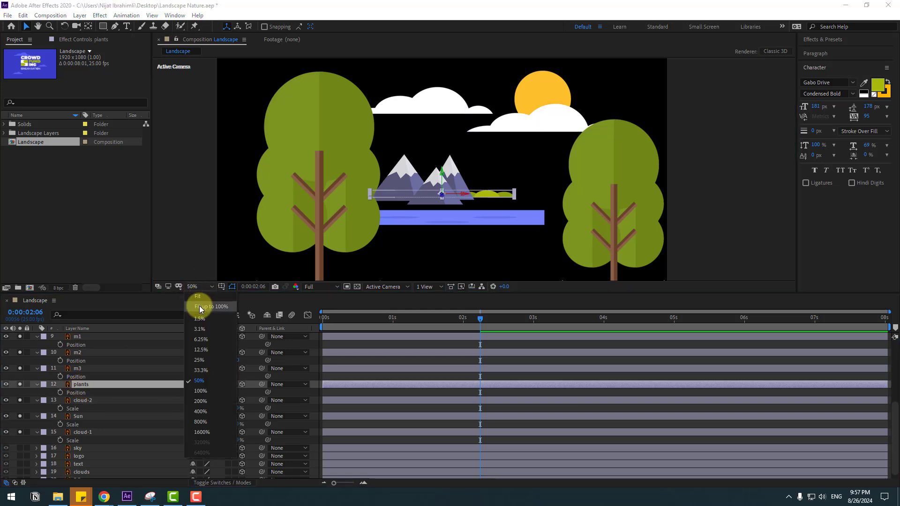
{"action": "left_click", "coordinate": [201, 305]}
{"action": "key", "text": "s"}
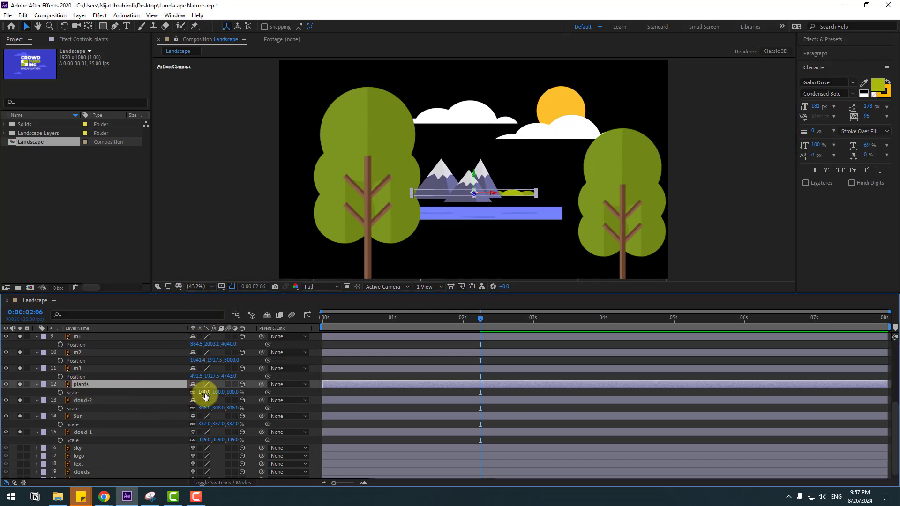
{"action": "left_click_drag", "start_coordinate": [201, 391], "coordinate": [300, 377]}
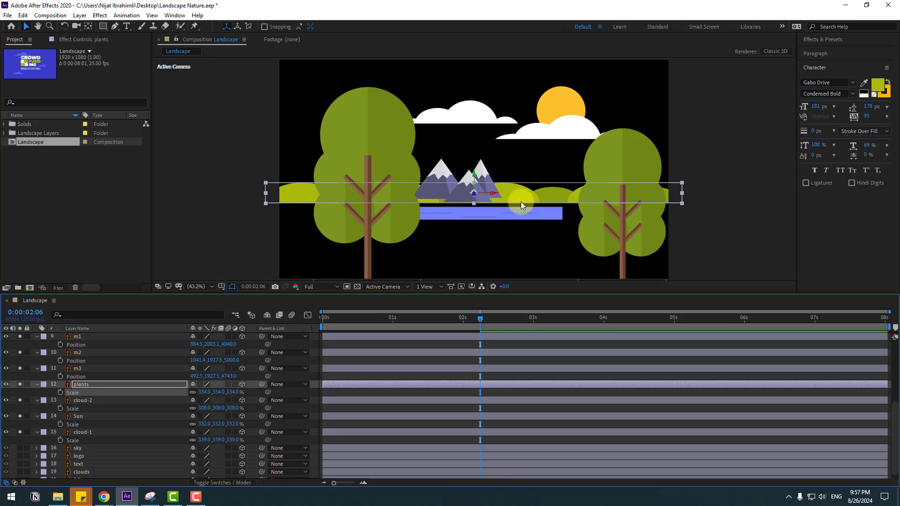
{"action": "left_click_drag", "start_coordinate": [520, 199], "coordinate": [519, 273]}
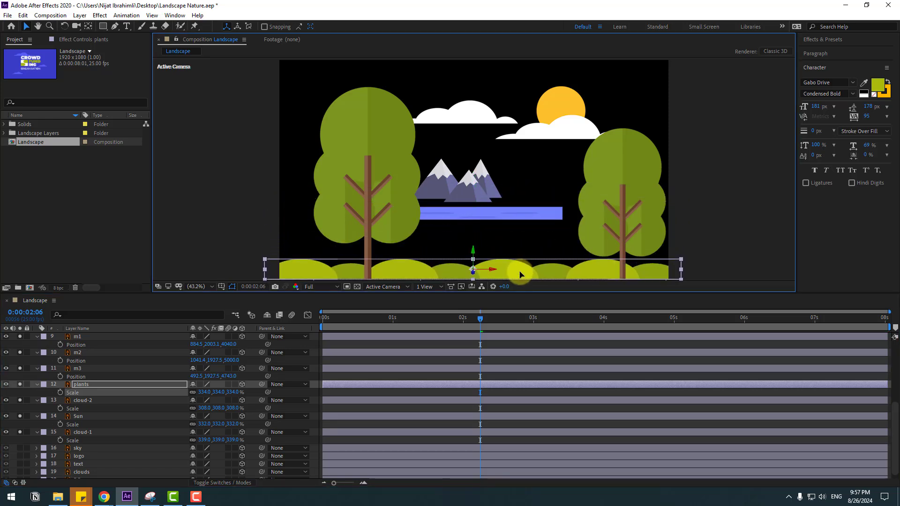
Enlarge mountain m3 to 279% and m2 to 248%, moving each lower in the scene
{"action": "scroll", "coordinate": [104, 406], "scroll_direction": "up", "scroll_amount": 1}
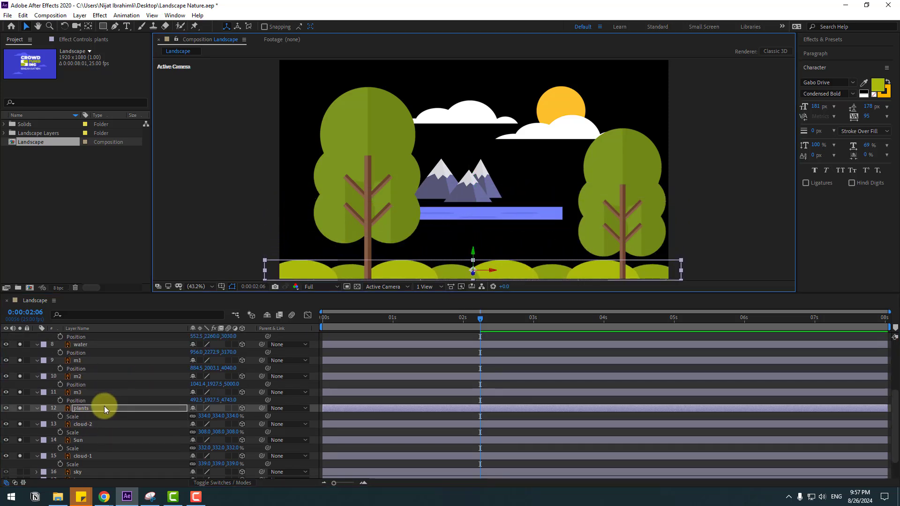
{"action": "left_click", "coordinate": [78, 393]}
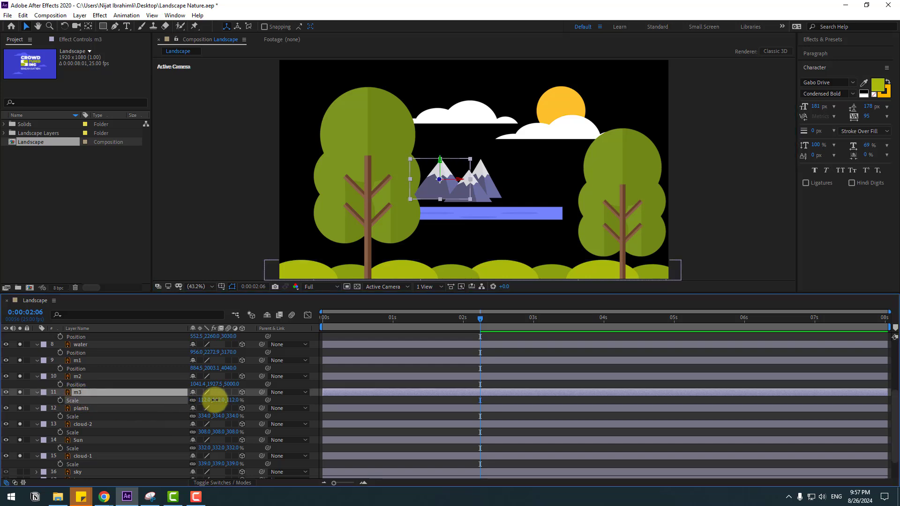
{"action": "left_click_drag", "start_coordinate": [216, 399], "coordinate": [287, 370]}
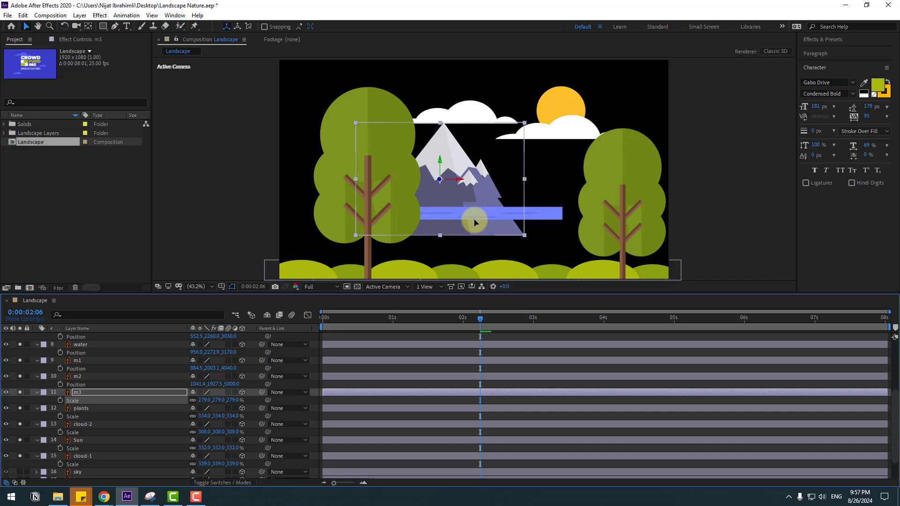
{"action": "left_click_drag", "start_coordinate": [474, 217], "coordinate": [412, 251]}
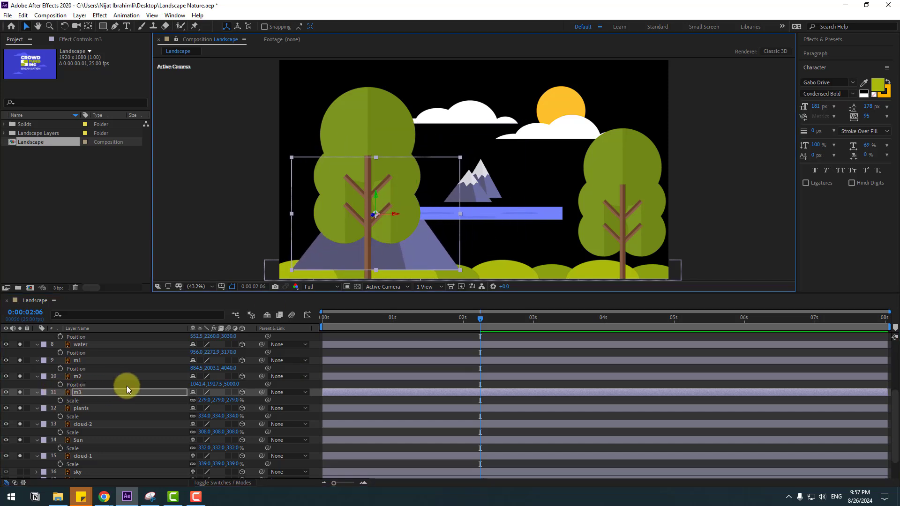
{"action": "left_click_drag", "start_coordinate": [374, 215], "coordinate": [403, 271]}
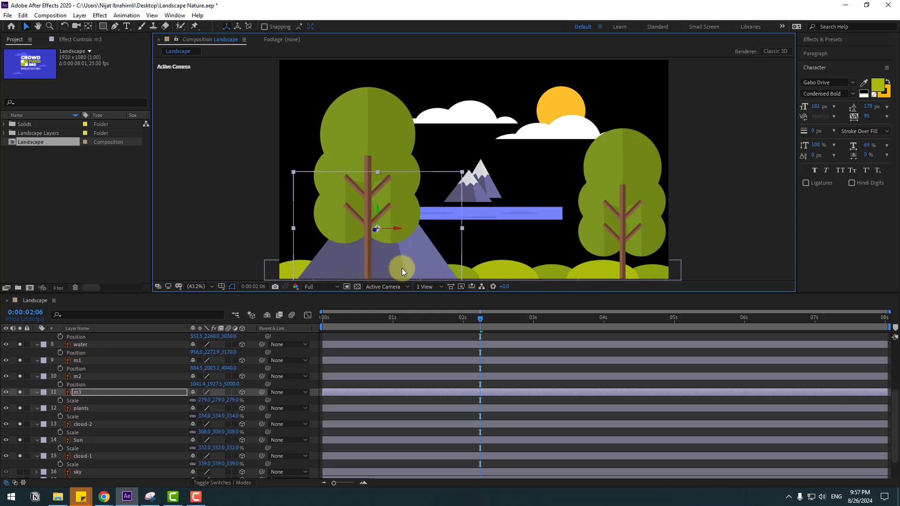
{"action": "left_click", "coordinate": [82, 378]}
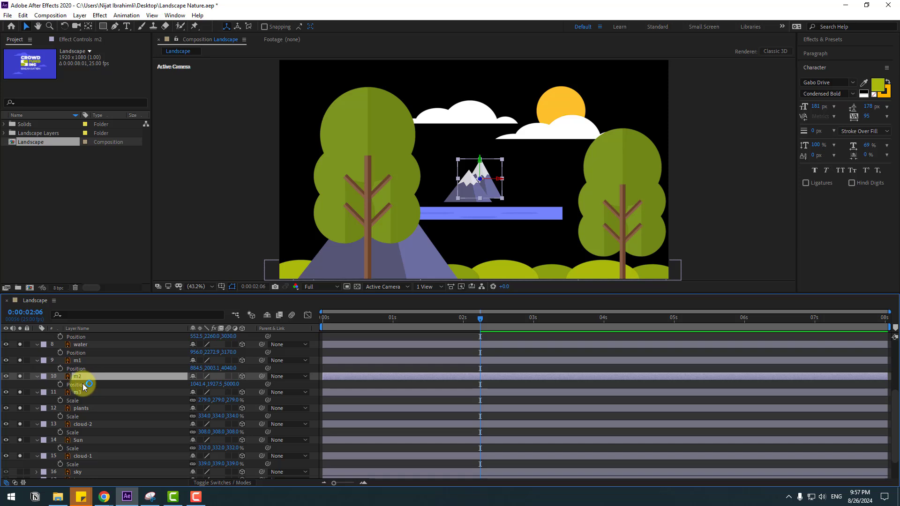
{"action": "left_click_drag", "start_coordinate": [209, 389], "coordinate": [263, 371]}
{"action": "left_click_drag", "start_coordinate": [476, 232], "coordinate": [538, 280]}
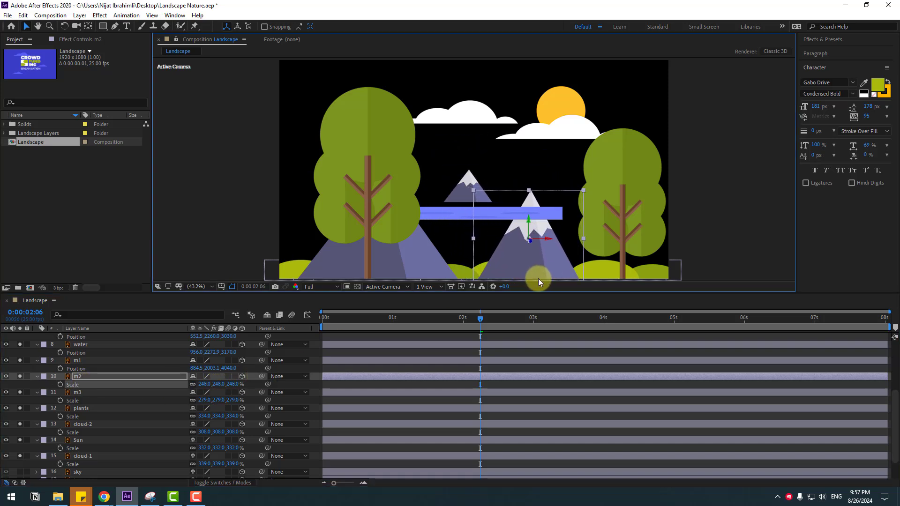
Enlarge mountain m1 to 338%, adjust its height, and check the scene at 0:00:01:04
{"action": "left_click", "coordinate": [81, 360]}
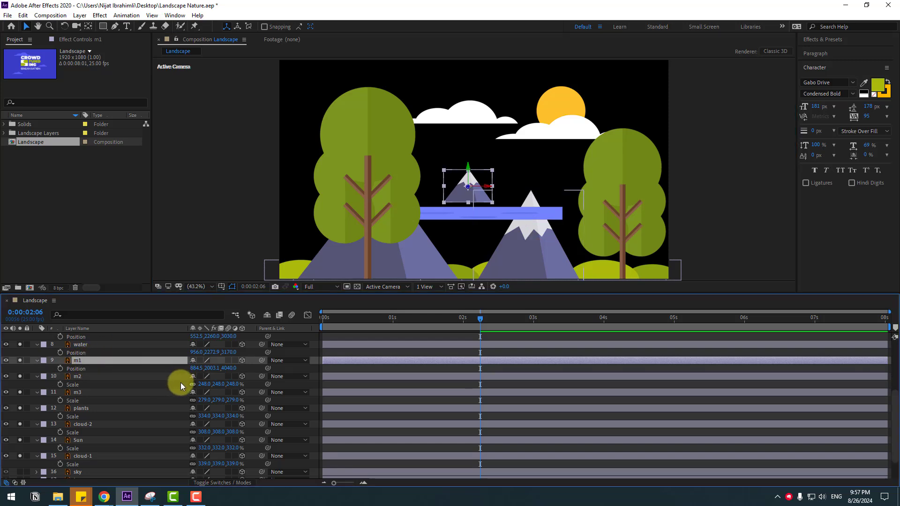
{"action": "key", "text": "s"}
{"action": "left_click_drag", "start_coordinate": [205, 368], "coordinate": [308, 336]}
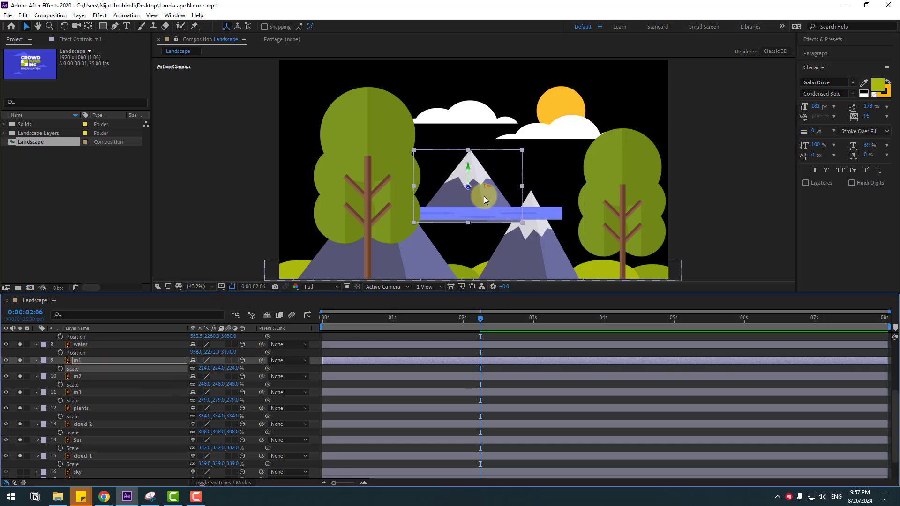
{"action": "left_click_drag", "start_coordinate": [482, 195], "coordinate": [481, 258]}
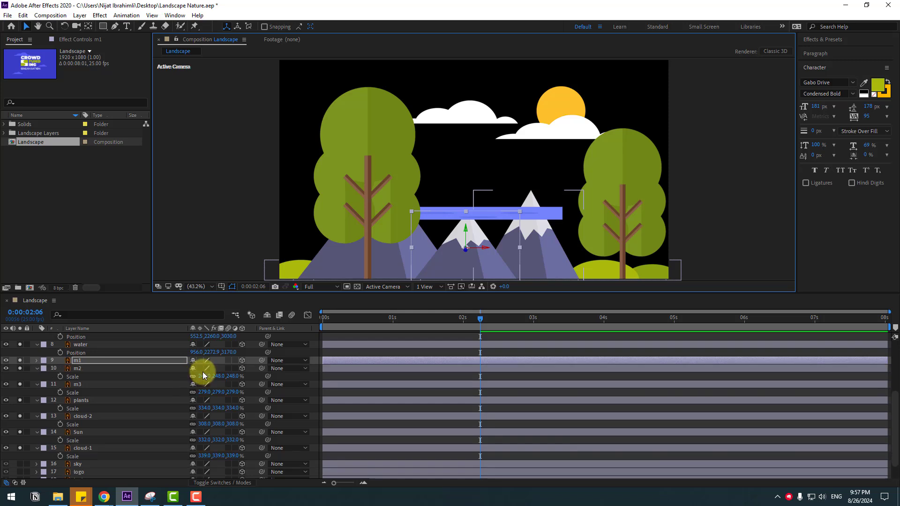
{"action": "left_click_drag", "start_coordinate": [203, 369], "coordinate": [247, 362]}
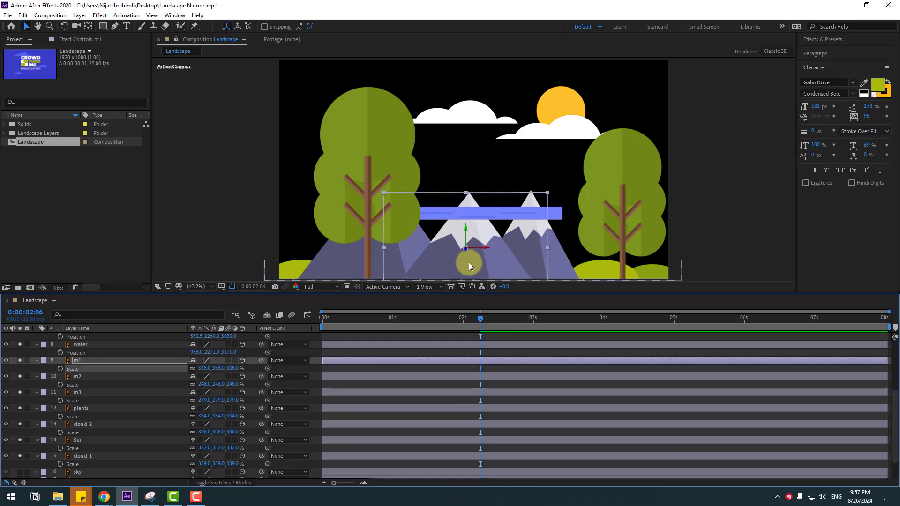
{"action": "left_click_drag", "start_coordinate": [469, 262], "coordinate": [471, 248]}
{"action": "mouse_move", "coordinate": [471, 320]}
{"action": "left_mouse_down"}
{"action": "mouse_move", "coordinate": [398, 329]}
{"action": "mouse_move", "coordinate": [479, 319]}
{"action": "left_mouse_up"}
{"action": "scroll", "coordinate": [96, 394], "scroll_direction": "up", "scroll_amount": 1}
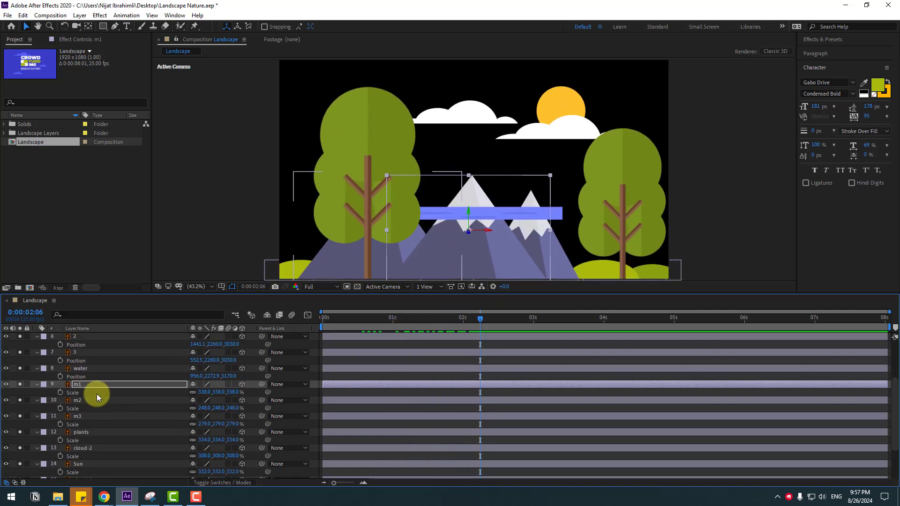
Widen the water layer to 242% and move it down to the bottom of the scene
{"action": "left_click", "coordinate": [81, 368]}
{"action": "key", "text": "s"}
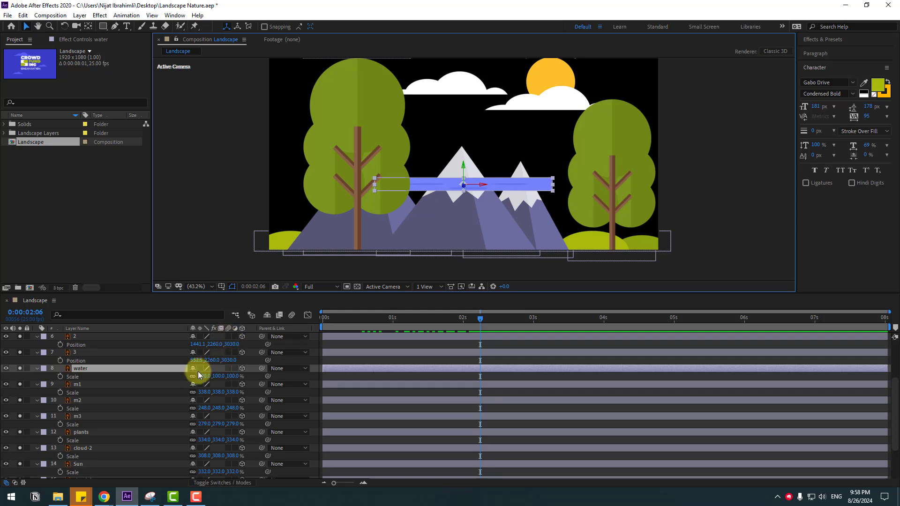
{"action": "left_click_drag", "start_coordinate": [198, 375], "coordinate": [258, 365]}
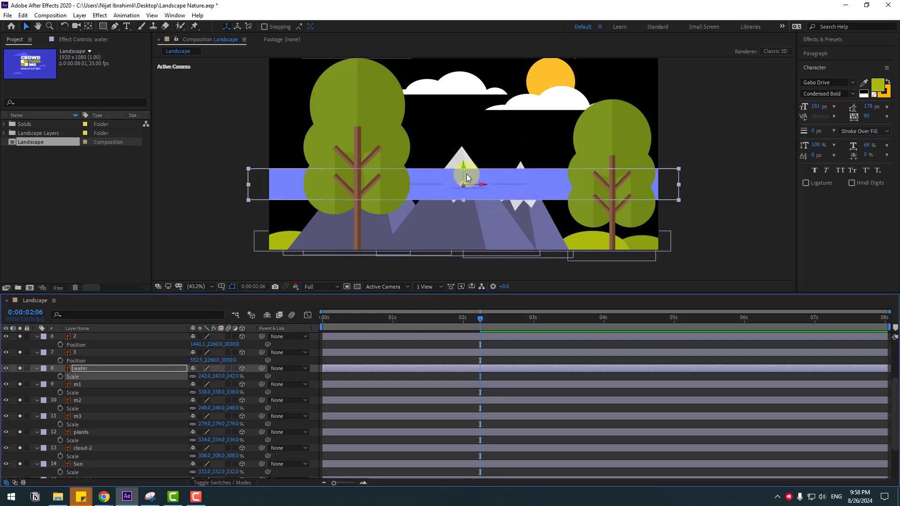
{"action": "left_click_drag", "start_coordinate": [463, 168], "coordinate": [466, 282]}
Raise mountains m1, m2 and m3 together
{"action": "left_click", "coordinate": [78, 384]}
{"action": "left_click", "coordinate": [86, 401], "text": "ctrl"}
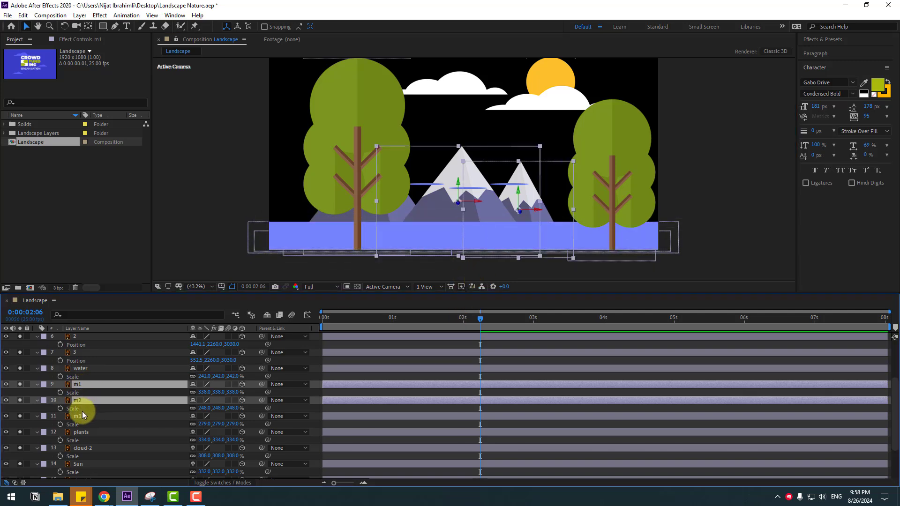
{"action": "left_click", "coordinate": [82, 415], "text": "ctrl"}
{"action": "left_click_drag", "start_coordinate": [459, 182], "coordinate": [473, 97]}
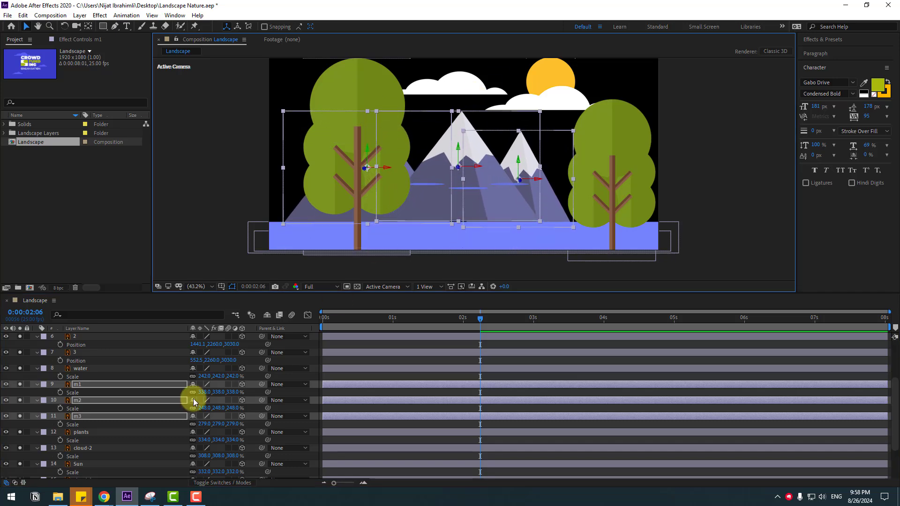
Raise the plants to show green ground above the water, then duplicate the plants layer
{"action": "left_click", "coordinate": [78, 432]}
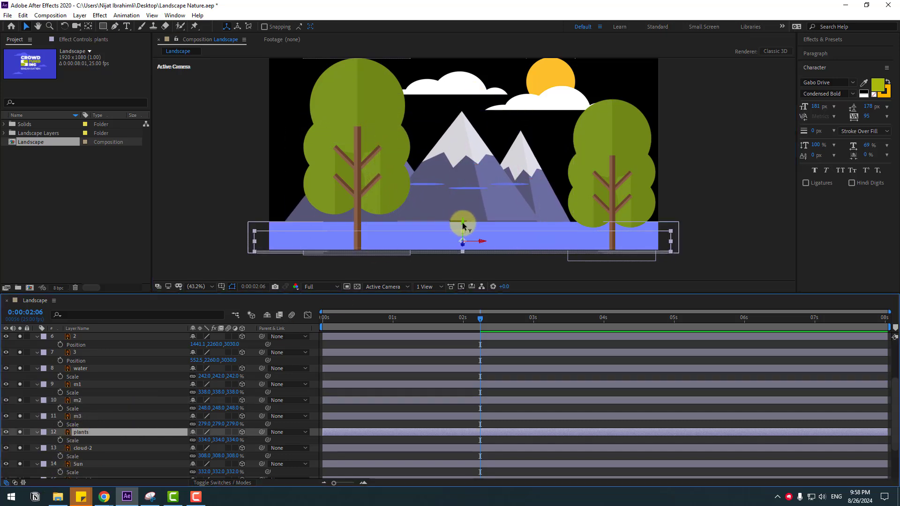
{"action": "left_click_drag", "start_coordinate": [462, 224], "coordinate": [476, 139]}
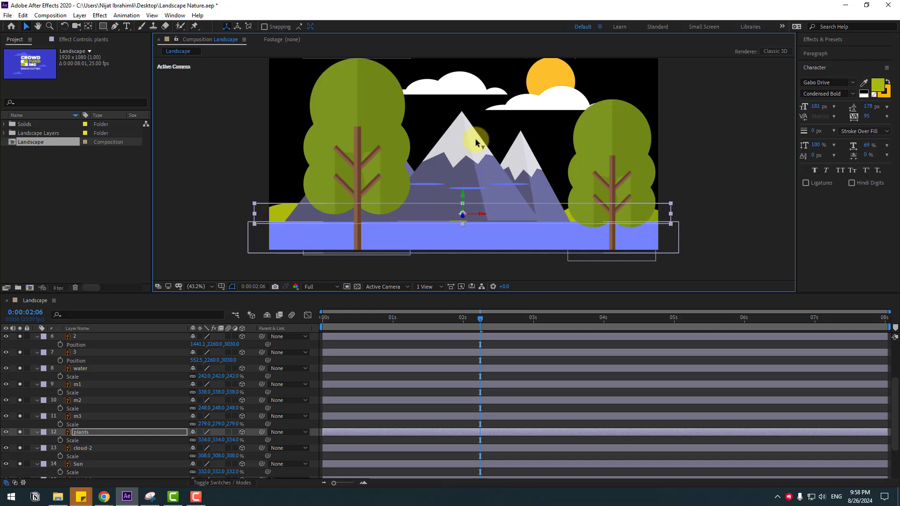
{"action": "left_click", "coordinate": [83, 432]}
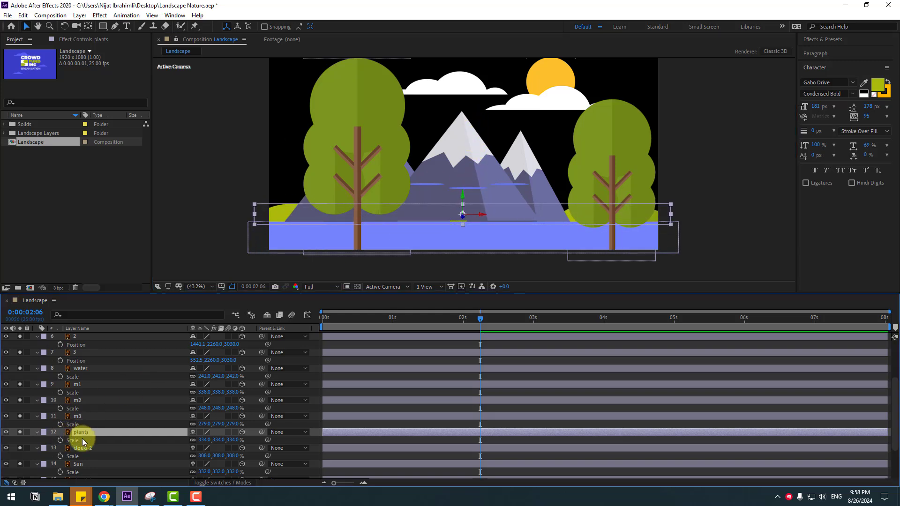
{"action": "key", "text": "ctrl+d"}
Place plants 2 just below Camera 1 and push it in depth so it spreads wider
{"action": "left_click_drag", "start_coordinate": [86, 433], "coordinate": [111, 356]}
{"action": "scroll", "coordinate": [88, 381], "scroll_direction": "up", "scroll_amount": 3}
{"action": "left_click_drag", "start_coordinate": [77, 424], "coordinate": [97, 358]}
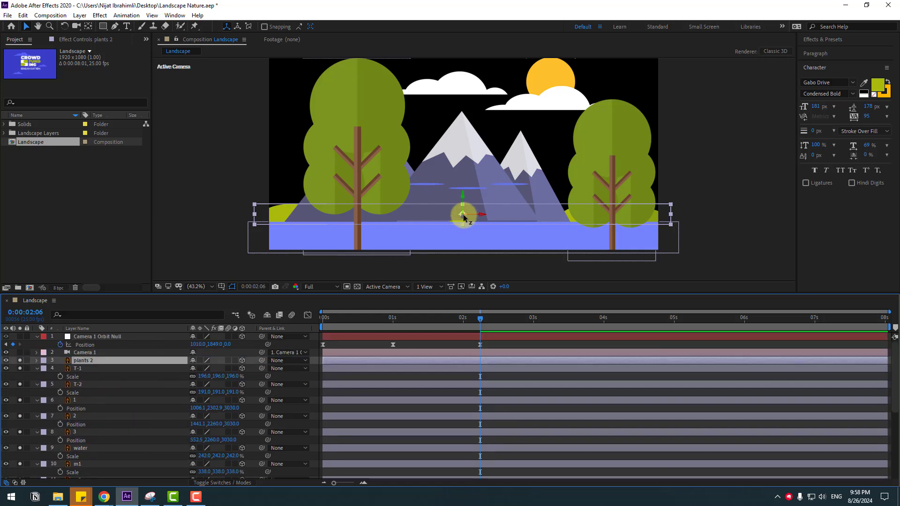
{"action": "mouse_move", "coordinate": [463, 220]}
{"action": "left_mouse_down"}
{"action": "mouse_move", "coordinate": [428, 269]}
{"action": "mouse_move", "coordinate": [452, 249]}
{"action": "mouse_move", "coordinate": [471, 189]}
{"action": "mouse_move", "coordinate": [469, 230]}
{"action": "left_mouse_up"}
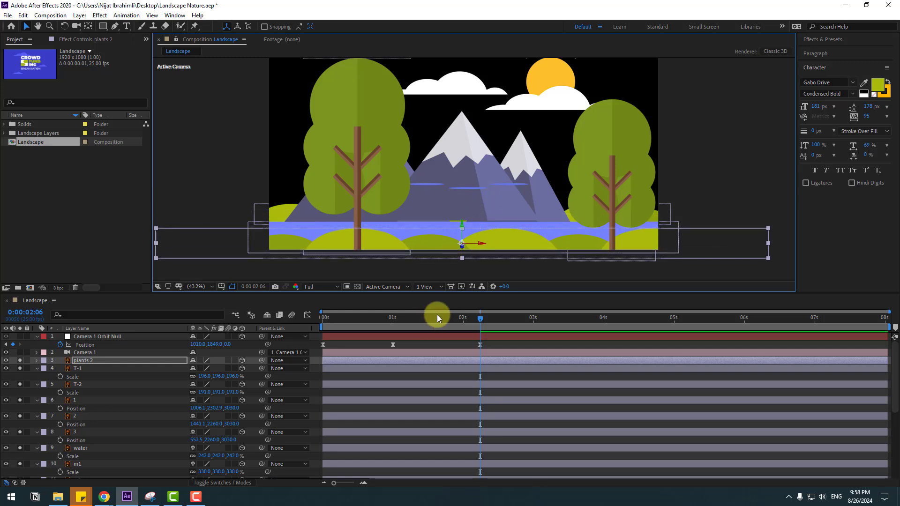
{"action": "left_click_drag", "start_coordinate": [466, 323], "coordinate": [483, 311]}
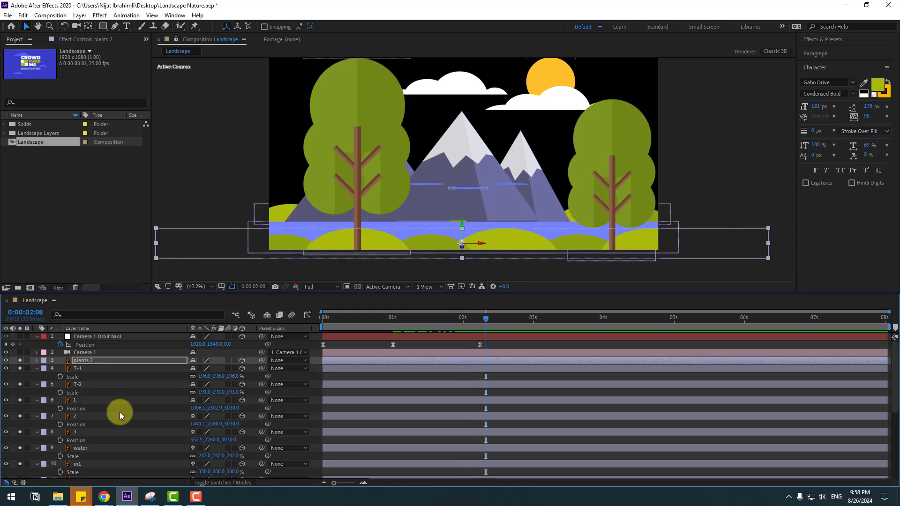
{"action": "scroll", "coordinate": [120, 415], "scroll_direction": "down", "scroll_amount": 2}
Lift the water slightly, then move streak layers 1–3 lower and scale them to 265%
{"action": "left_click", "coordinate": [76, 424]}
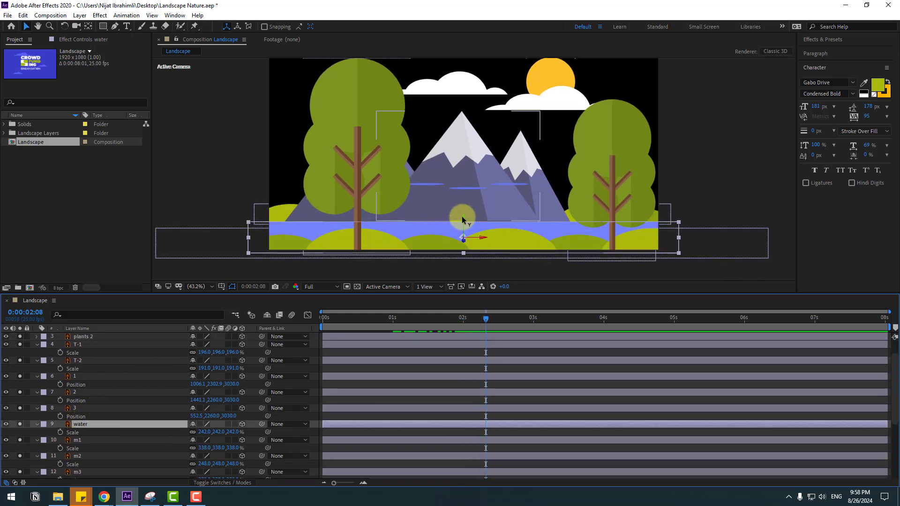
{"action": "left_click_drag", "start_coordinate": [462, 215], "coordinate": [462, 211]}
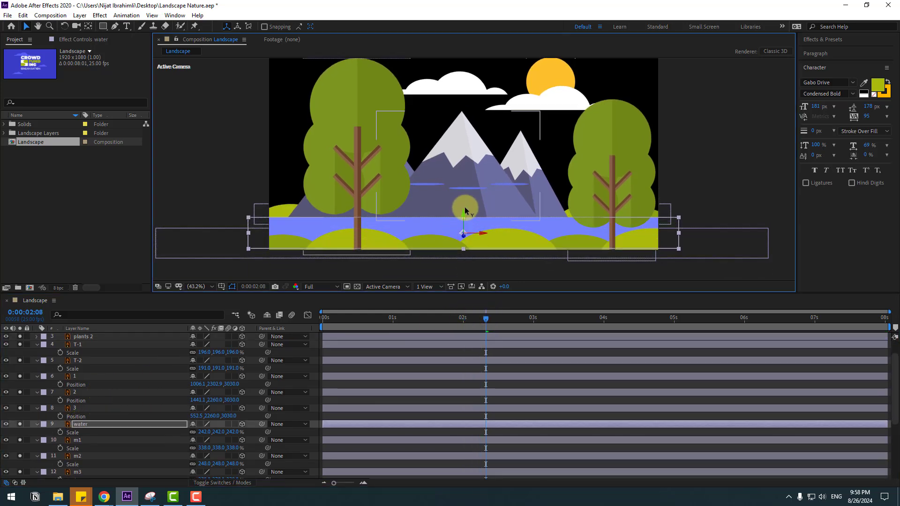
{"action": "left_click", "coordinate": [84, 409]}
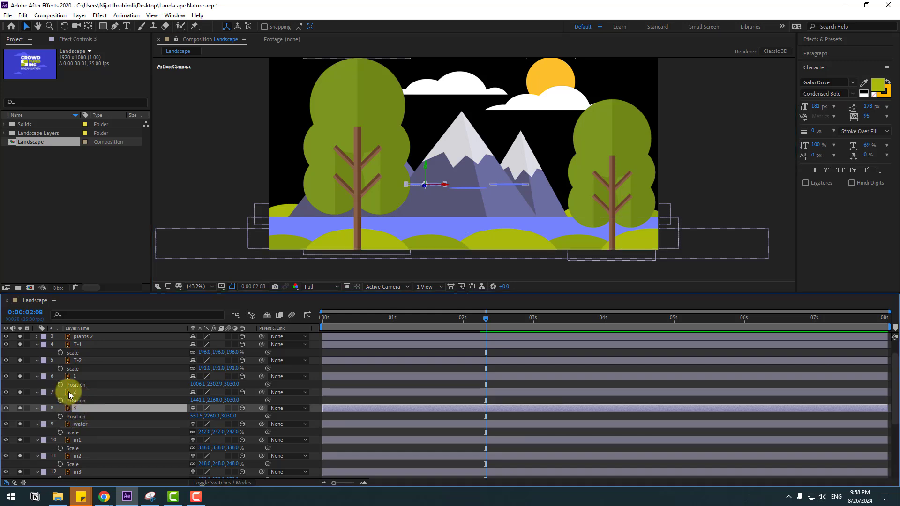
{"action": "left_click", "coordinate": [86, 394], "text": "ctrl"}
{"action": "left_click", "coordinate": [84, 378], "text": "ctrl"}
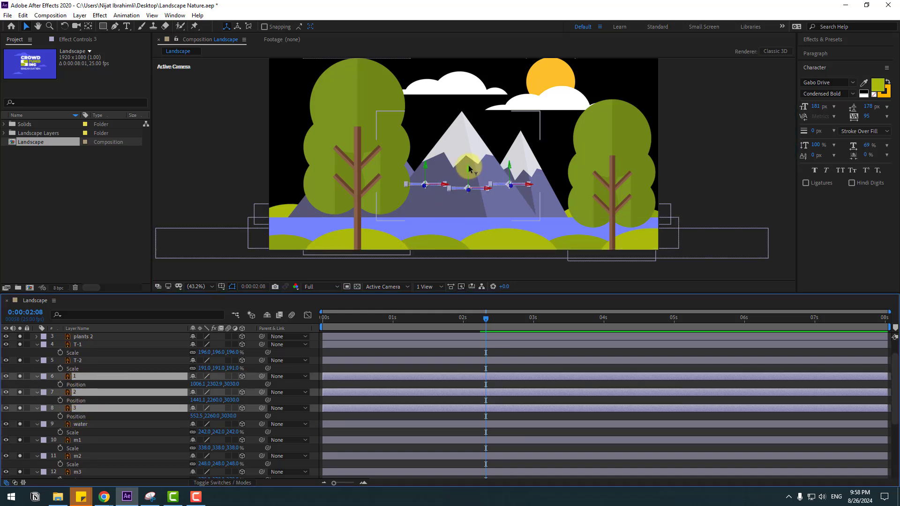
{"action": "left_click_drag", "start_coordinate": [469, 184], "coordinate": [458, 251]}
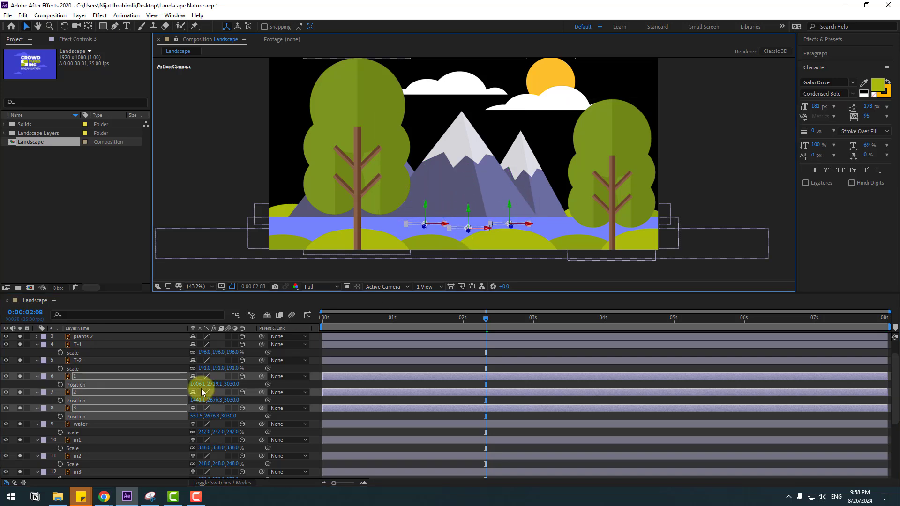
{"action": "key", "text": "s"}
{"action": "left_click_drag", "start_coordinate": [199, 395], "coordinate": [281, 375]}
Shift water streak layer 3 to the left across the lake
{"action": "left_click", "coordinate": [409, 223]}
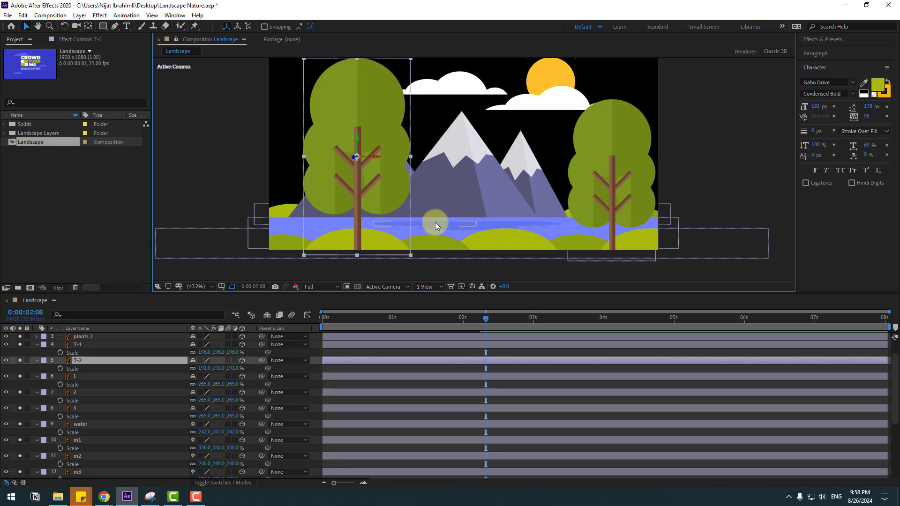
{"action": "left_click", "coordinate": [435, 223]}
{"action": "left_click_drag", "start_coordinate": [446, 228], "coordinate": [328, 232]}
Narrow streak layer 1 to 209.5% width and review earlier frames
{"action": "left_click", "coordinate": [481, 225]}
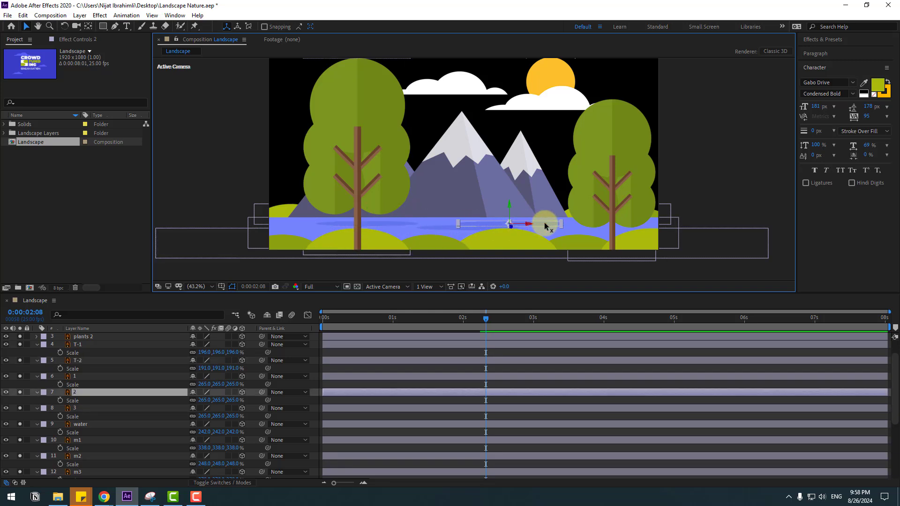
{"action": "left_click", "coordinate": [468, 228]}
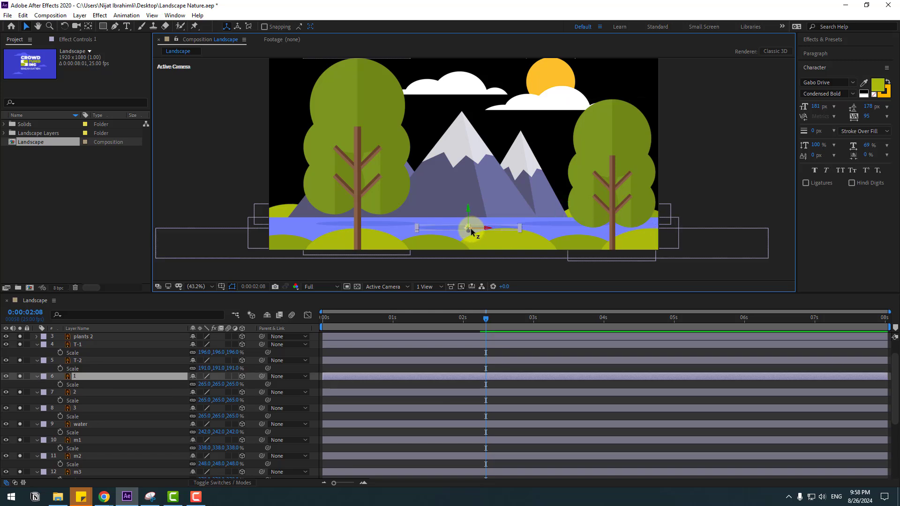
{"action": "left_click_drag", "start_coordinate": [519, 232], "coordinate": [510, 232]}
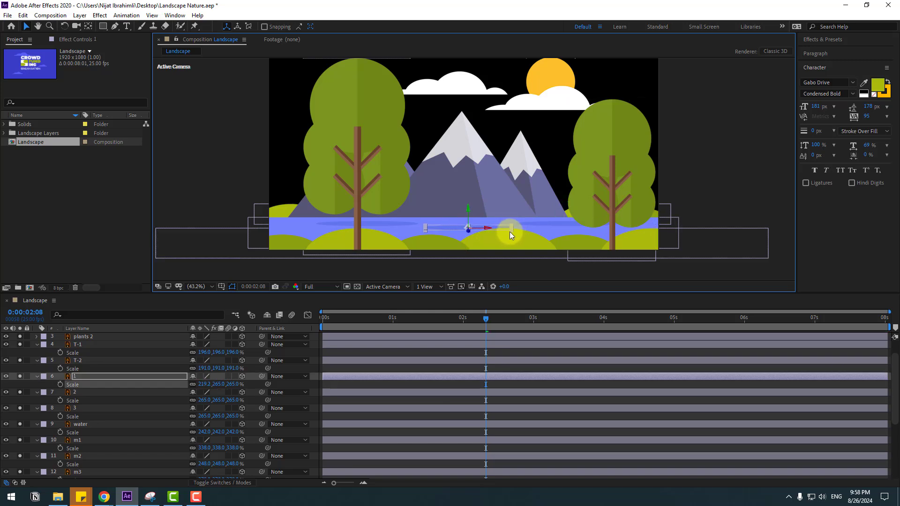
{"action": "left_click", "coordinate": [690, 165]}
{"action": "left_click_drag", "start_coordinate": [490, 320], "coordinate": [106, 346]}
Collapse layers T-1 through cloud-1 and switch off Solo so sky, logo and landscape all render
{"action": "left_click", "coordinate": [81, 345]}
{"action": "scroll", "coordinate": [129, 440], "scroll_direction": "down", "scroll_amount": 5}
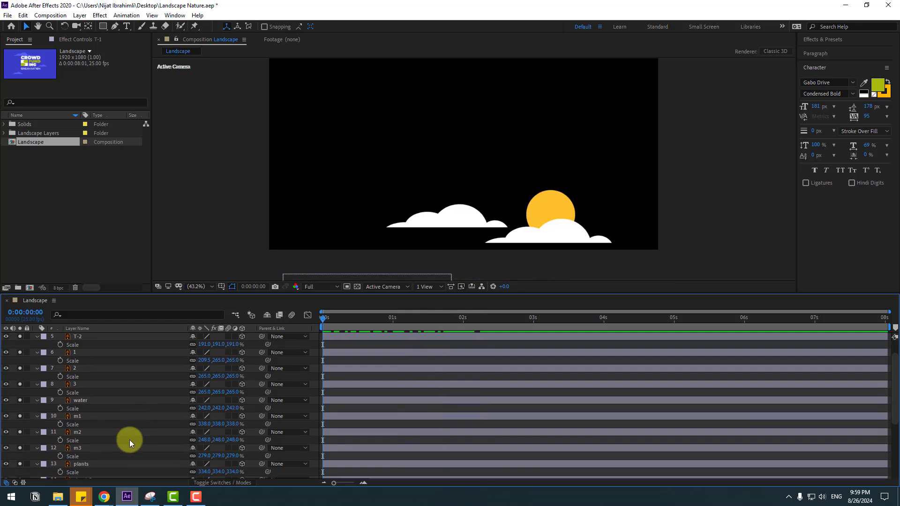
{"action": "left_click", "coordinate": [82, 428], "text": "shift"}
{"action": "scroll", "coordinate": [49, 378], "scroll_direction": "up", "scroll_amount": 5}
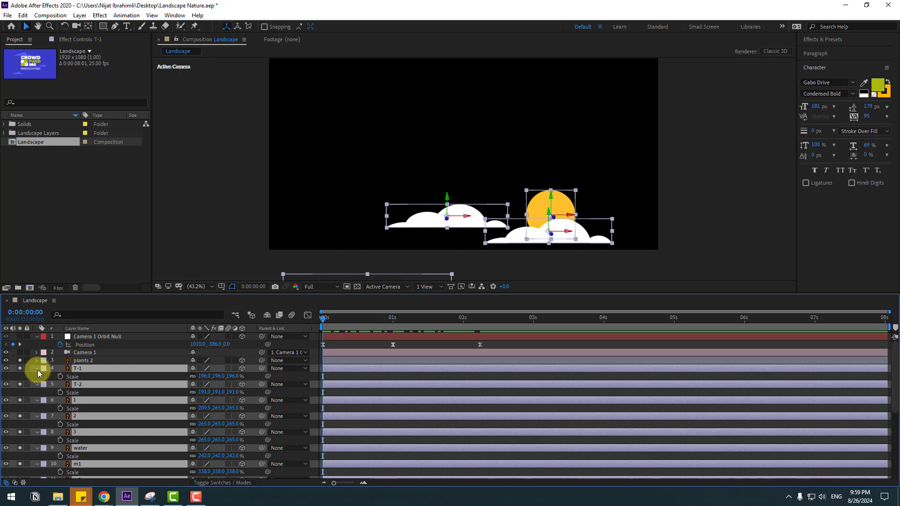
{"action": "left_click", "coordinate": [37, 370]}
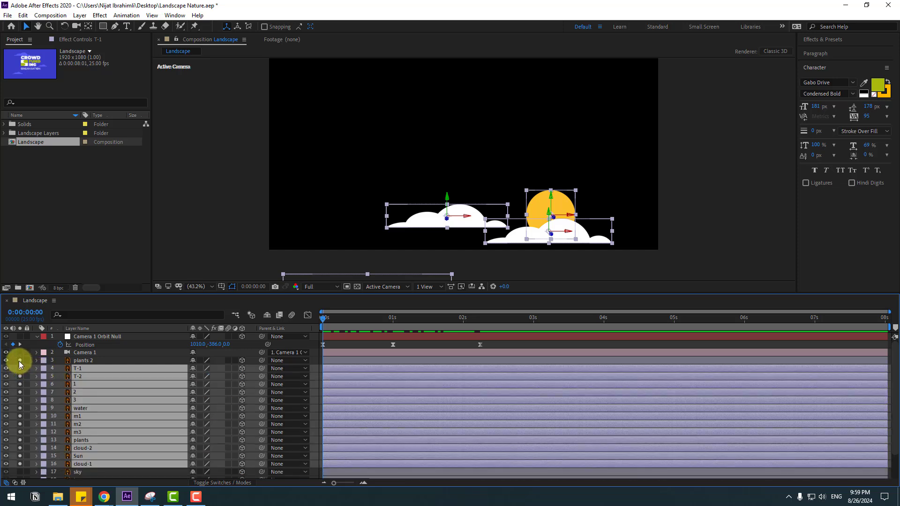
{"action": "left_click_drag", "start_coordinate": [19, 361], "coordinate": [27, 454]}
{"action": "left_click", "coordinate": [706, 191]}
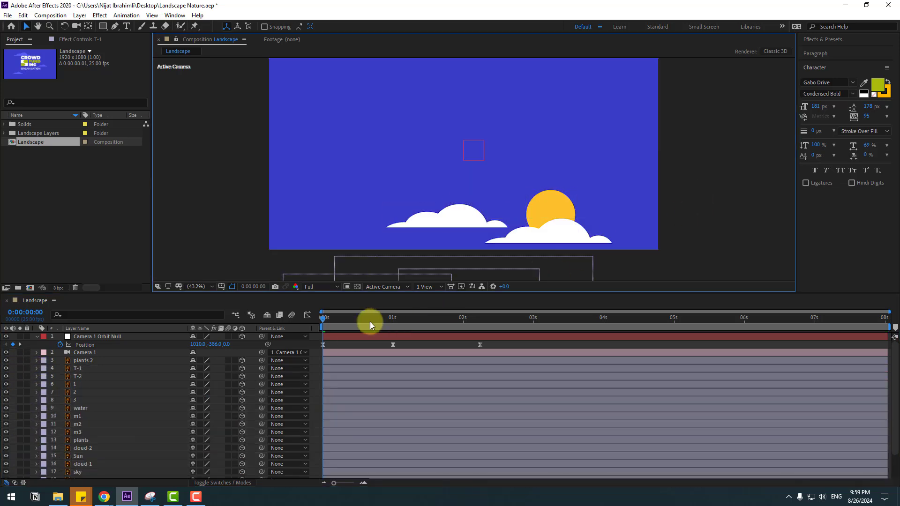
{"action": "left_click_drag", "start_coordinate": [328, 319], "coordinate": [441, 314]}
{"action": "scroll", "coordinate": [182, 419], "scroll_direction": "down", "scroll_amount": 3}
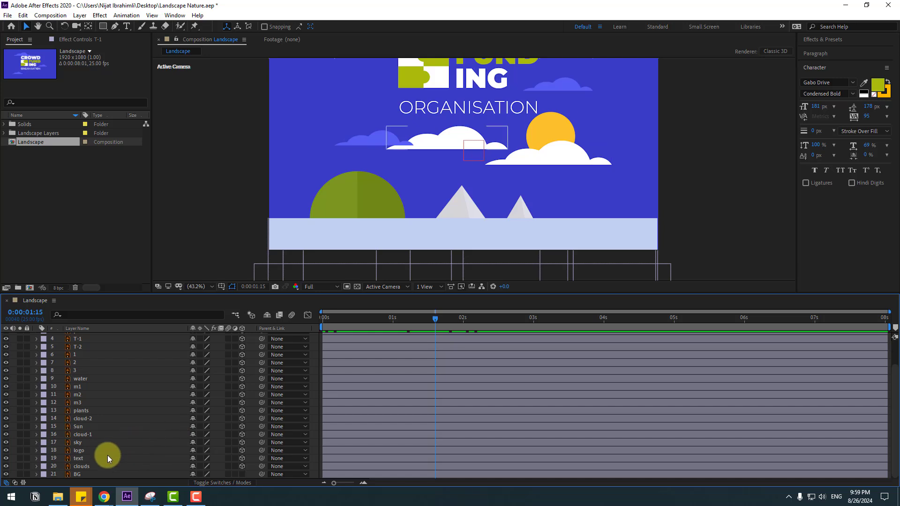
Apply the Fill effect to BG and keyframe its colour from dark blue to light blue at 2:00
{"action": "left_click", "coordinate": [77, 475]}
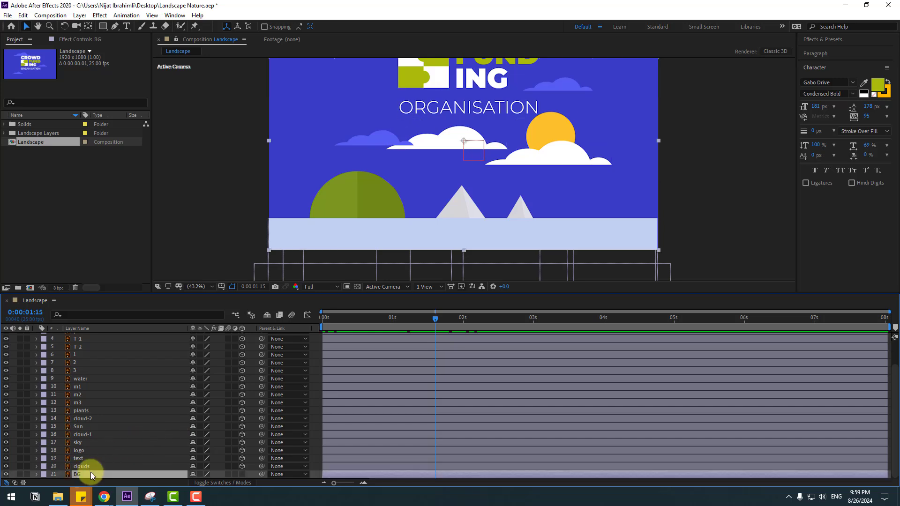
{"action": "left_click", "coordinate": [818, 40]}
{"action": "left_click", "coordinate": [828, 53]}
{"action": "type", "text": "fill"}
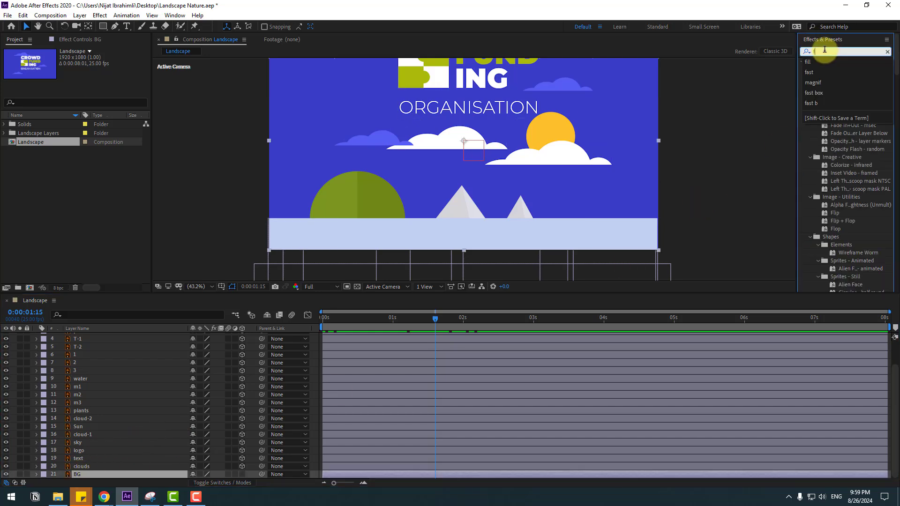
{"action": "left_click_drag", "start_coordinate": [835, 111], "coordinate": [77, 473]}
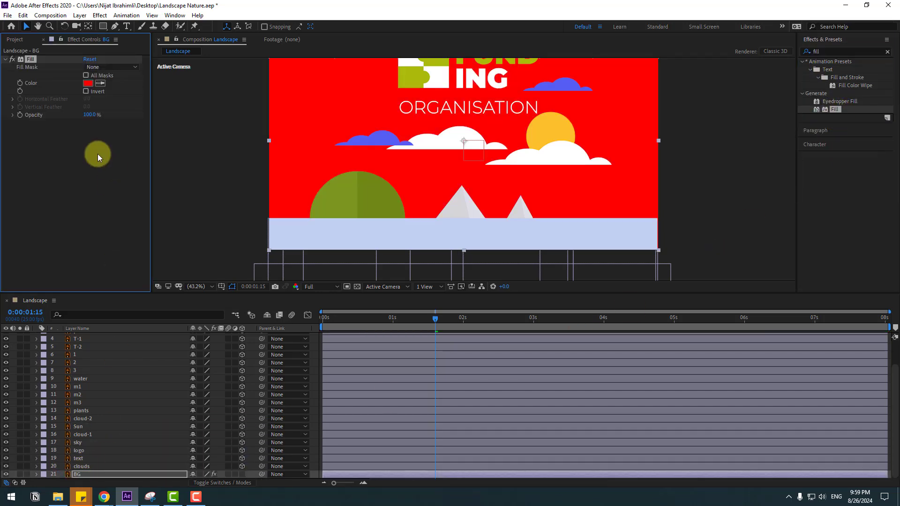
{"action": "left_click", "coordinate": [20, 60]}
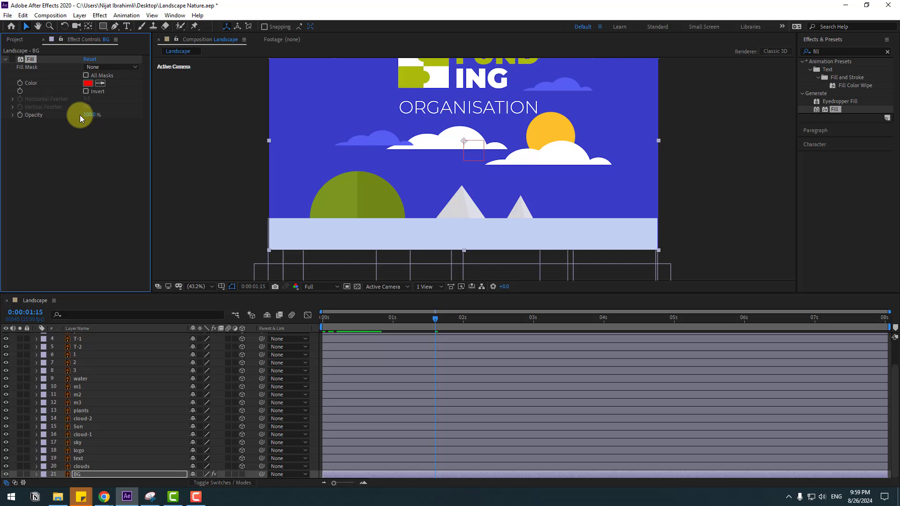
{"action": "left_click", "coordinate": [100, 84]}
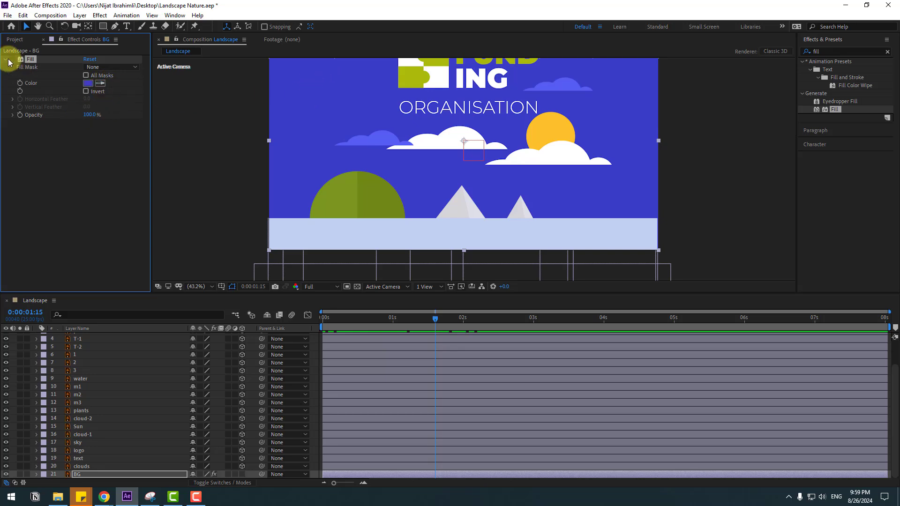
{"action": "left_click_drag", "start_coordinate": [342, 312], "coordinate": [440, 317]}
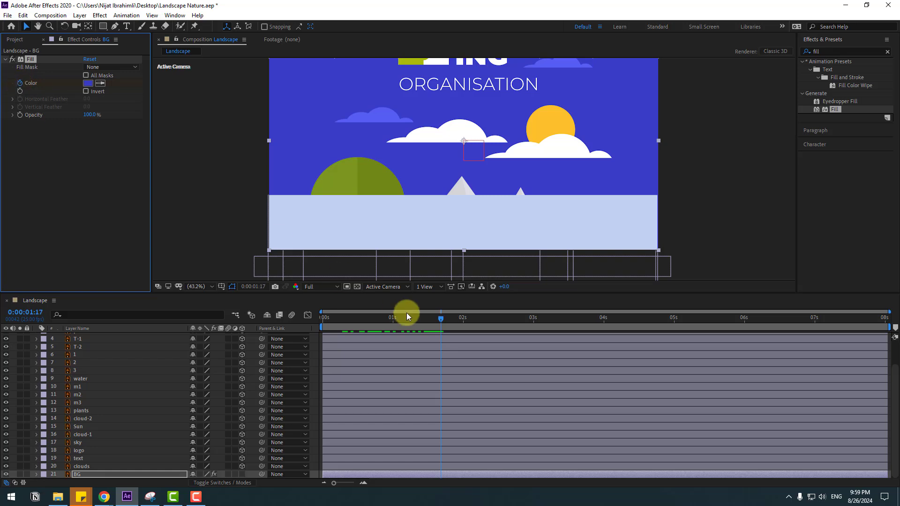
{"action": "left_click", "coordinate": [460, 319]}
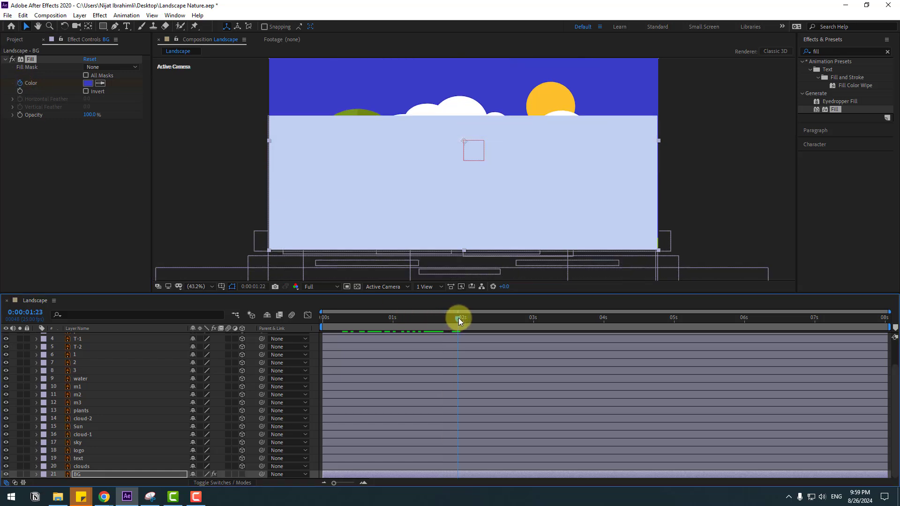
{"action": "left_click", "coordinate": [100, 83]}
{"action": "left_click", "coordinate": [360, 137]}
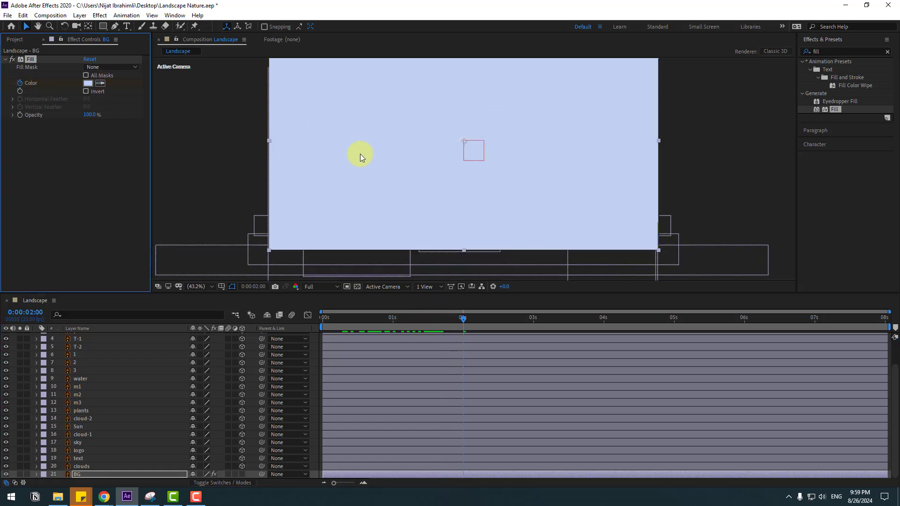
Delete the sky layer, preview the intro, and reselect BG
{"action": "left_click", "coordinate": [82, 443]}
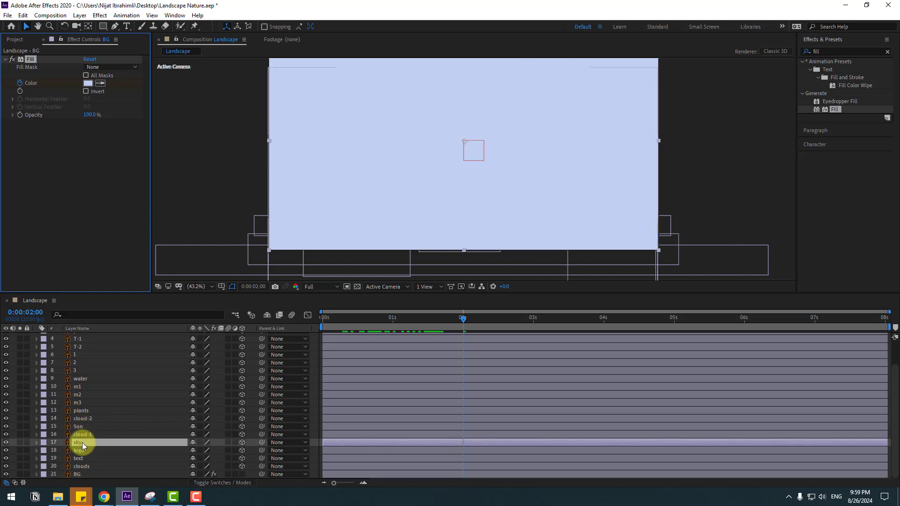
{"action": "key", "text": "Delete"}
{"action": "left_click_drag", "start_coordinate": [363, 318], "coordinate": [438, 323]}
{"action": "left_click", "coordinate": [80, 475]}
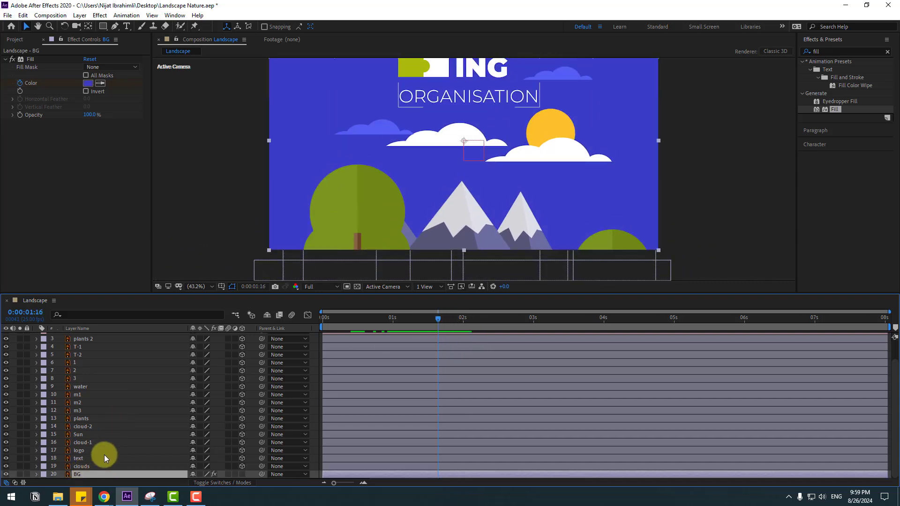
Apply Easy Ease to both BG Color keyframes and preview the colour transition
{"action": "key", "text": "u"}
{"action": "left_click_drag", "start_coordinate": [477, 463], "coordinate": [443, 465]}
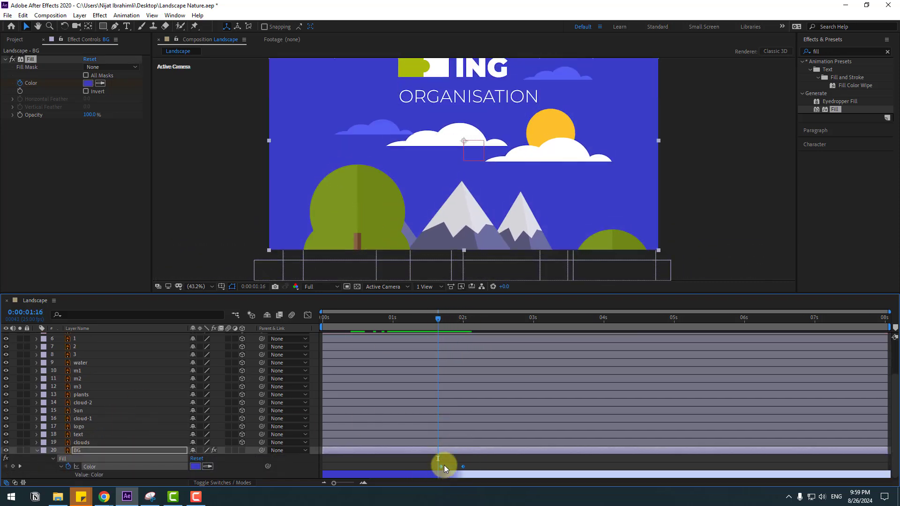
{"action": "right_click", "coordinate": [443, 466]}
{"action": "mouse_move", "coordinate": [483, 458]}
{"action": "left_click", "coordinate": [604, 399]}
{"action": "left_click_drag", "start_coordinate": [398, 321], "coordinate": [452, 320]}
{"action": "left_click_drag", "start_coordinate": [445, 465], "coordinate": [422, 468]}
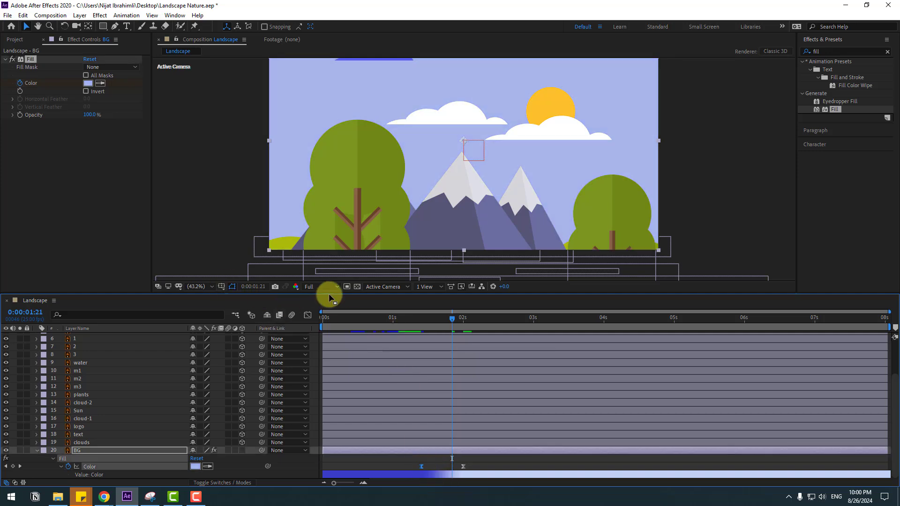
Enlarge the Composition viewer, review the opening frames, and select cloud-1
{"action": "left_click_drag", "start_coordinate": [330, 294], "coordinate": [322, 327]}
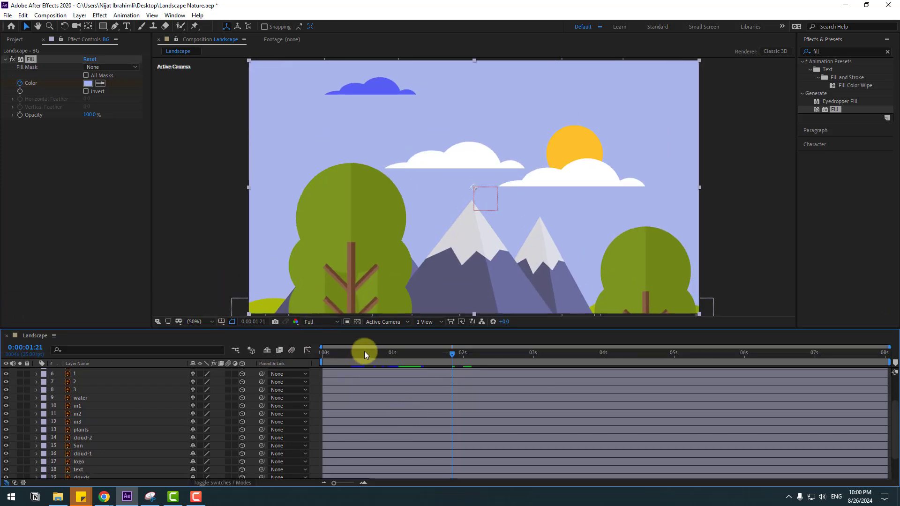
{"action": "left_click_drag", "start_coordinate": [364, 353], "coordinate": [279, 359]}
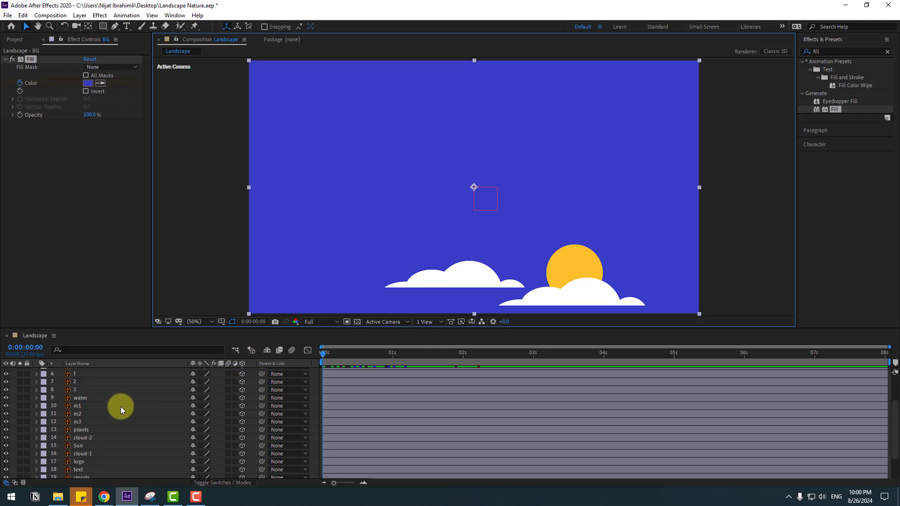
{"action": "scroll", "coordinate": [122, 429], "scroll_direction": "down", "scroll_amount": 2}
{"action": "left_click", "coordinate": [85, 420]}
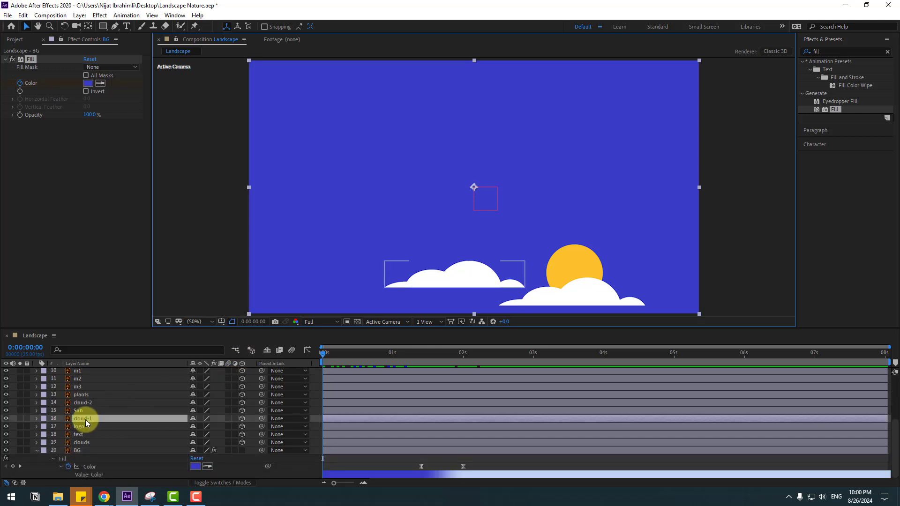
{"action": "left_click", "coordinate": [478, 276]}
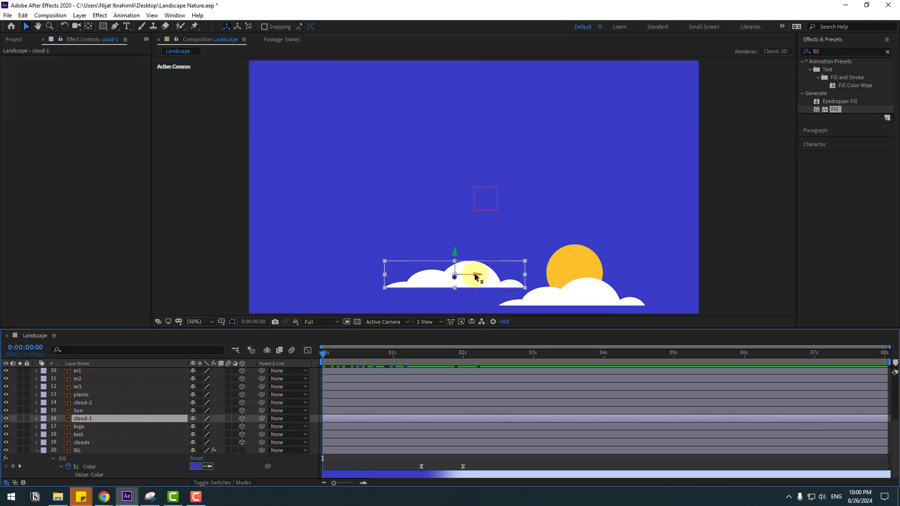
Push cloud-1 off the left edge and cloud-2 off the right edge of the frame
{"action": "left_click_drag", "start_coordinate": [476, 277], "coordinate": [380, 272]}
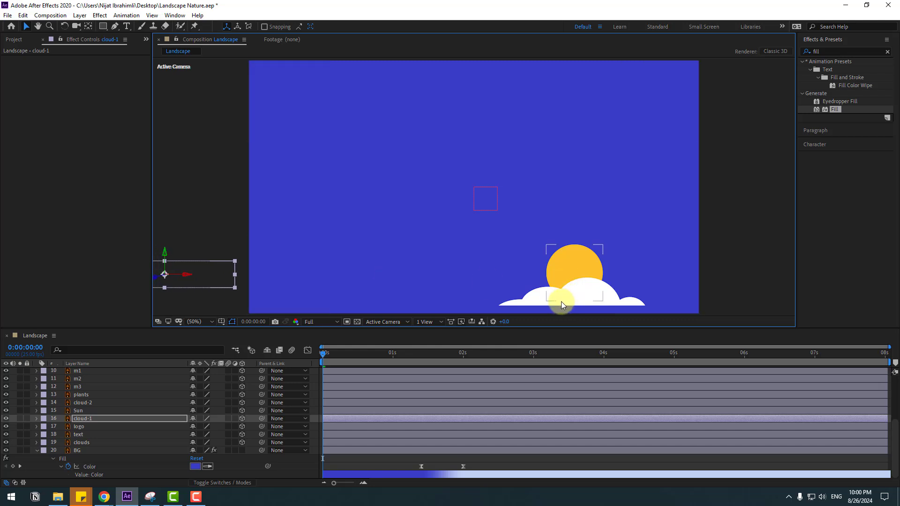
{"action": "left_click", "coordinate": [549, 307]}
{"action": "left_click_drag", "start_coordinate": [616, 296], "coordinate": [666, 295]}
Keyframe the Sun's Opacity from 0% at 1:20 to 100% at 2:06
{"action": "left_click", "coordinate": [581, 267]}
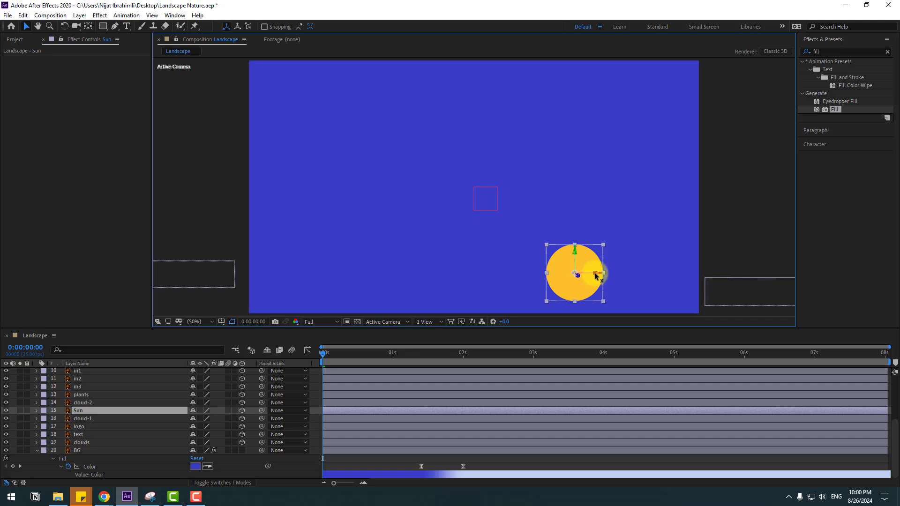
{"action": "key", "text": "t"}
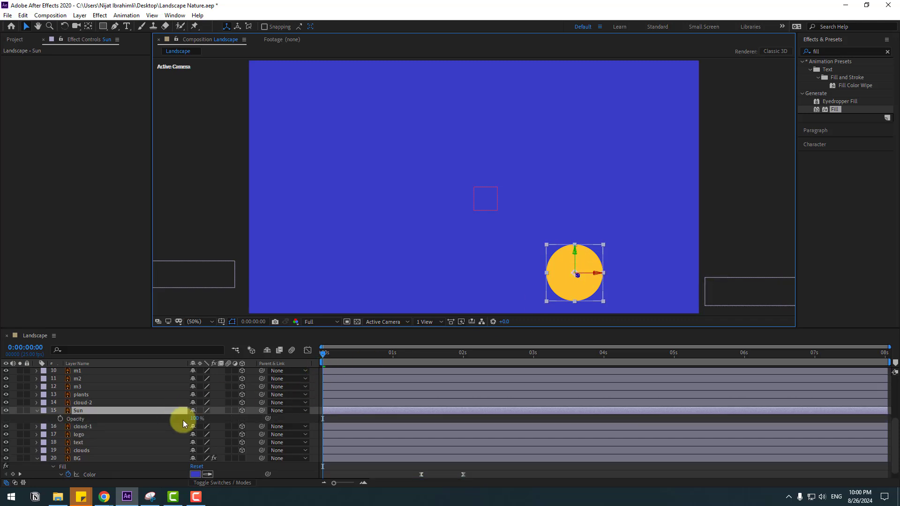
{"action": "left_click", "coordinate": [195, 418]}
{"action": "type", "text": "0"}
{"action": "key", "text": "Return"}
{"action": "left_click_drag", "start_coordinate": [344, 355], "coordinate": [480, 354]}
{"action": "left_click", "coordinate": [61, 418]}
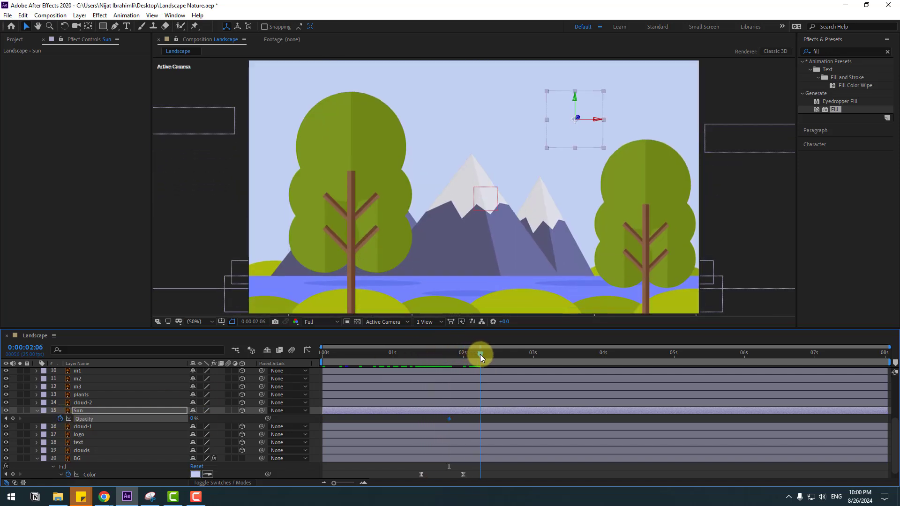
{"action": "left_click_drag", "start_coordinate": [195, 417], "coordinate": [362, 412]}
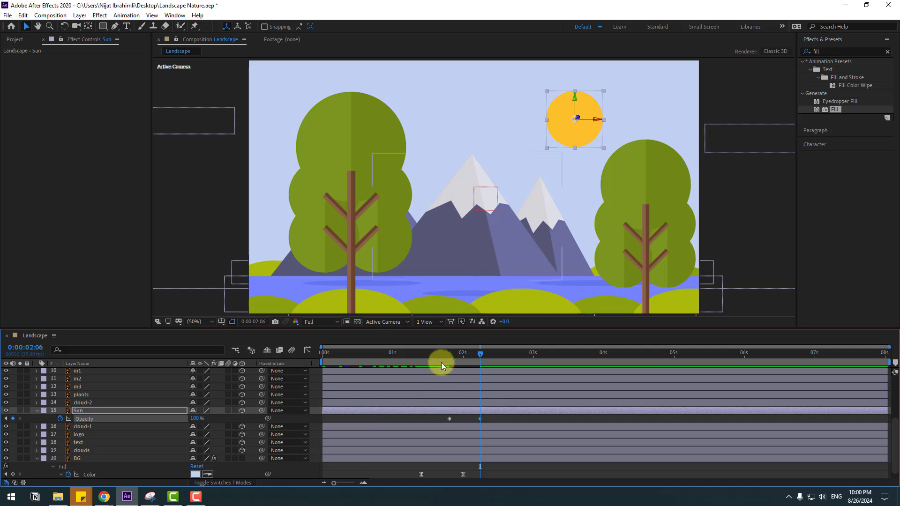
{"action": "left_click", "coordinate": [452, 355]}
{"action": "left_click_drag", "start_coordinate": [457, 356], "coordinate": [396, 356]}
Keyframe cloud-2's Position sliding inward toward the sun by 2:01 and ease its keyframes
{"action": "left_click", "coordinate": [86, 402]}
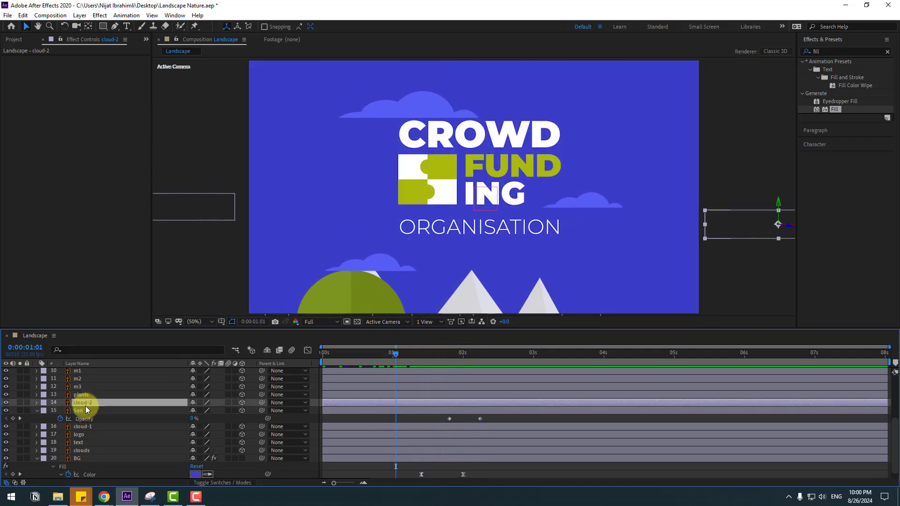
{"action": "key", "text": "p"}
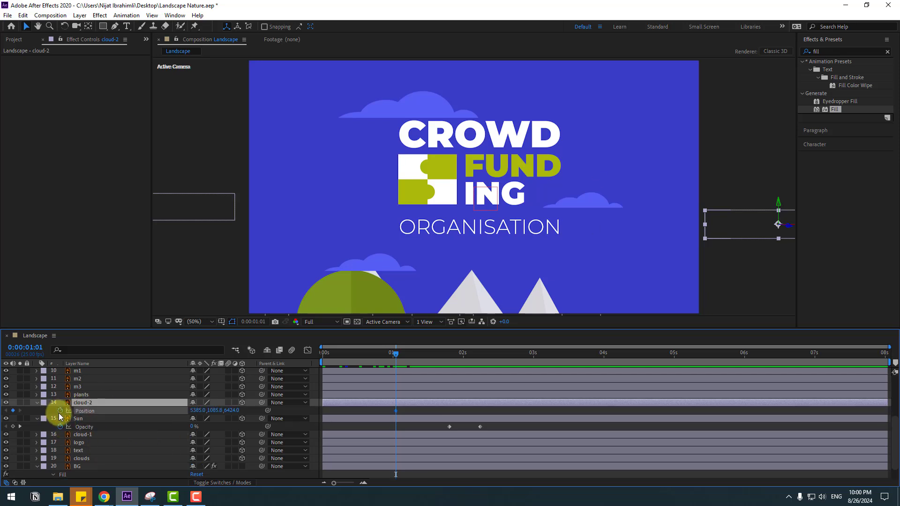
{"action": "left_click_drag", "start_coordinate": [413, 361], "coordinate": [459, 355]}
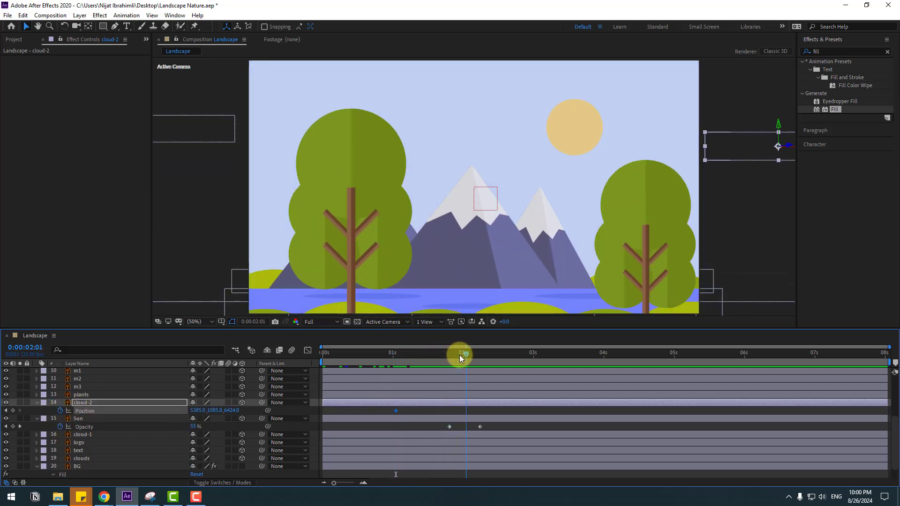
{"action": "left_click_drag", "start_coordinate": [200, 410], "coordinate": [53, 408]}
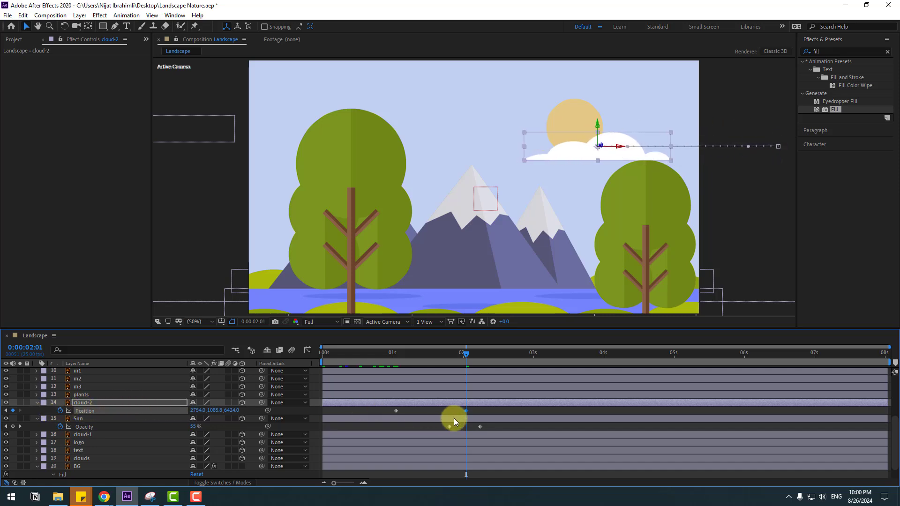
{"action": "right_click", "coordinate": [395, 410]}
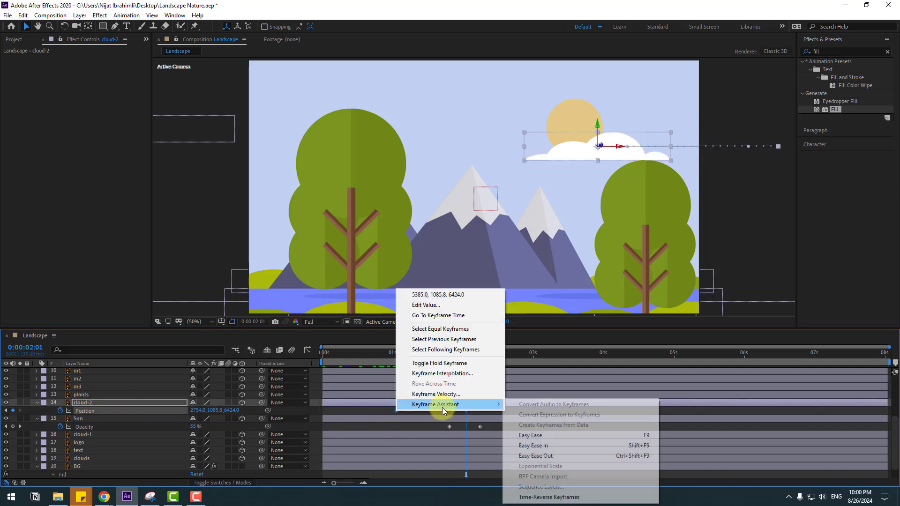
{"action": "mouse_move", "coordinate": [442, 405]}
{"action": "left_click", "coordinate": [530, 435]}
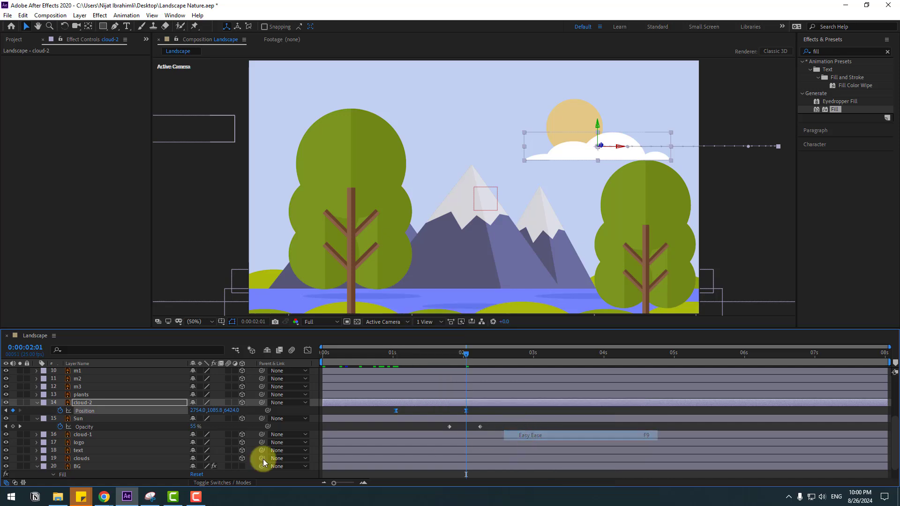
Keyframe cloud-1's Position sliding into view by 2:11 and ease it into its stop
{"action": "left_click", "coordinate": [79, 434]}
{"action": "key", "text": "p"}
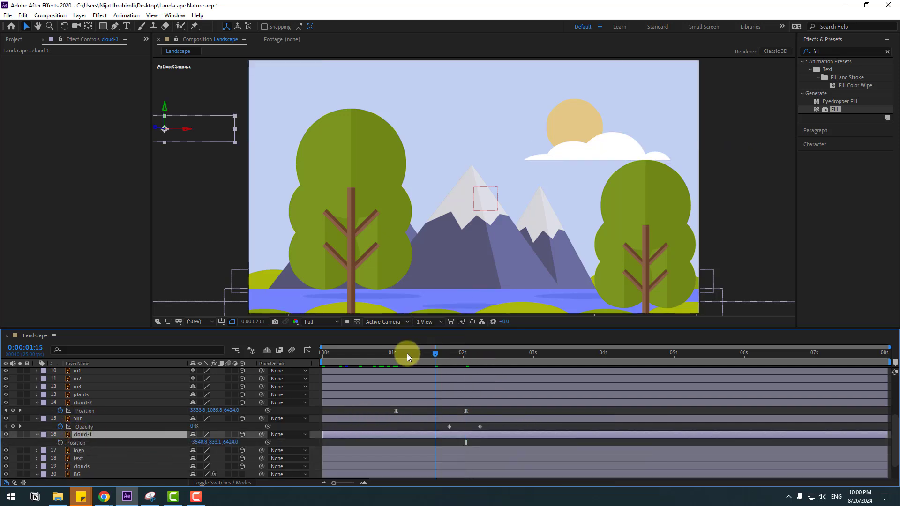
{"action": "left_click", "coordinate": [384, 353]}
{"action": "left_click_drag", "start_coordinate": [385, 353], "coordinate": [494, 356]}
{"action": "left_click", "coordinate": [66, 443]}
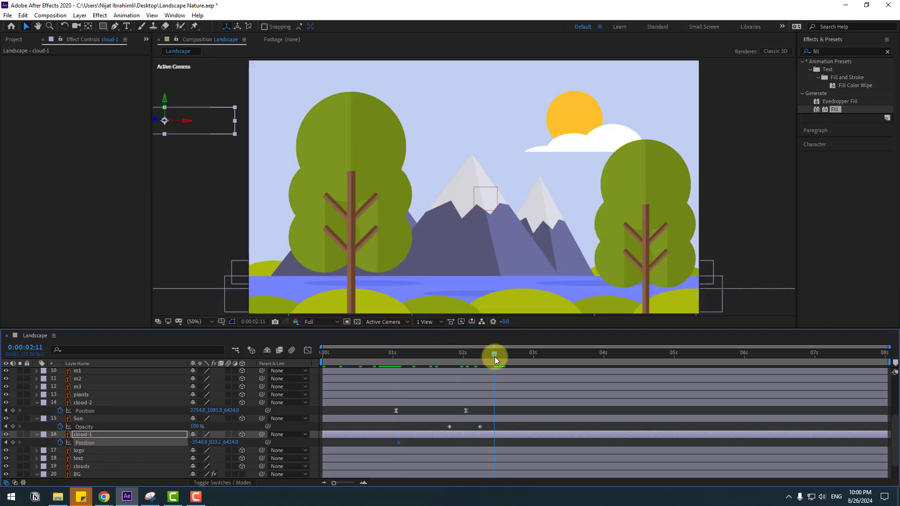
{"action": "left_click_drag", "start_coordinate": [198, 442], "coordinate": [396, 441]}
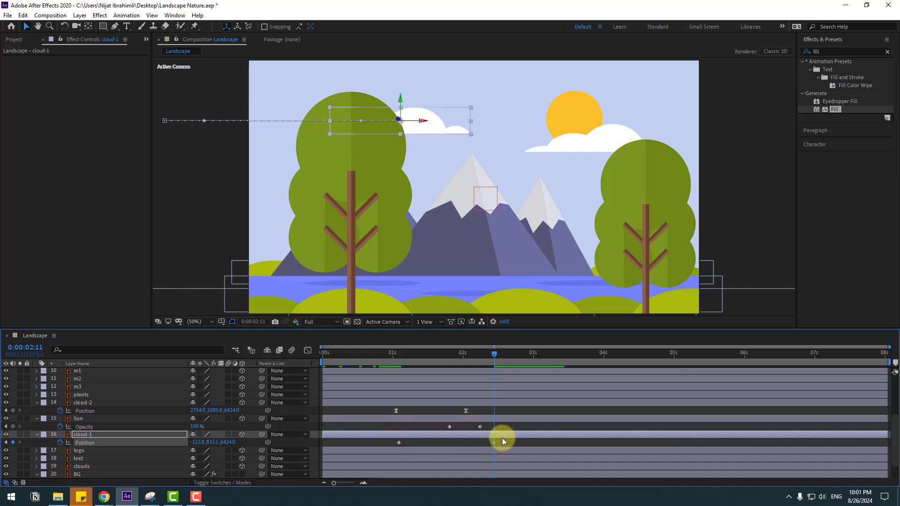
{"action": "left_click_drag", "start_coordinate": [502, 441], "coordinate": [373, 446]}
{"action": "right_click", "coordinate": [399, 441]}
{"action": "mouse_move", "coordinate": [431, 435]}
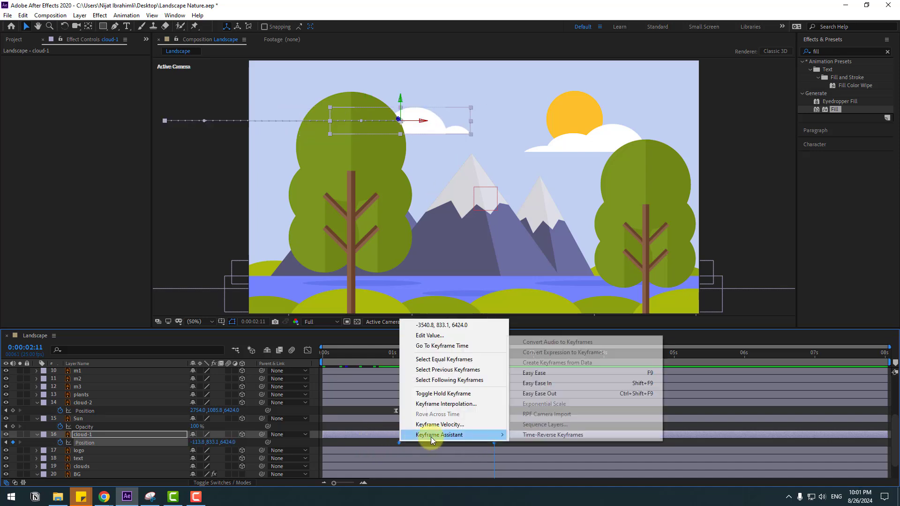
{"action": "left_click", "coordinate": [538, 384]}
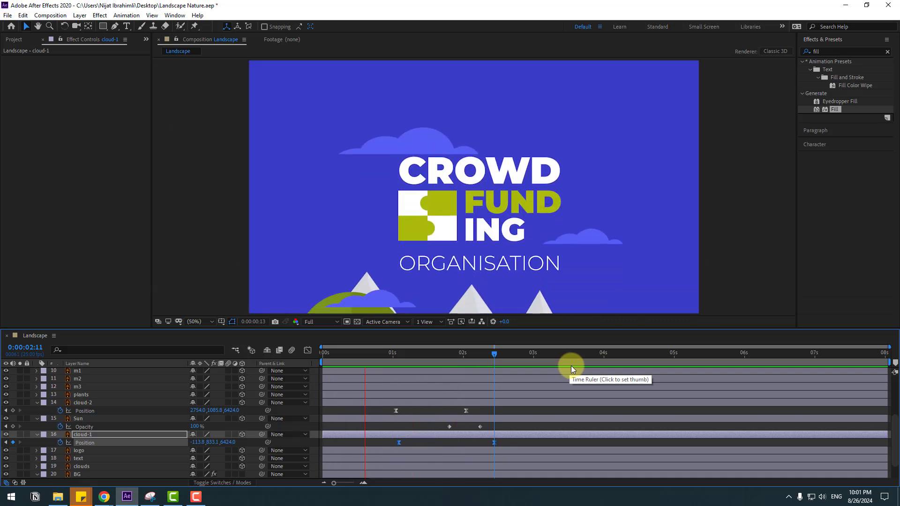
Play back the cloud motion, check frames 1:24 and 0:11, and collapse cloud-1's properties
{"action": "key", "text": "space"}
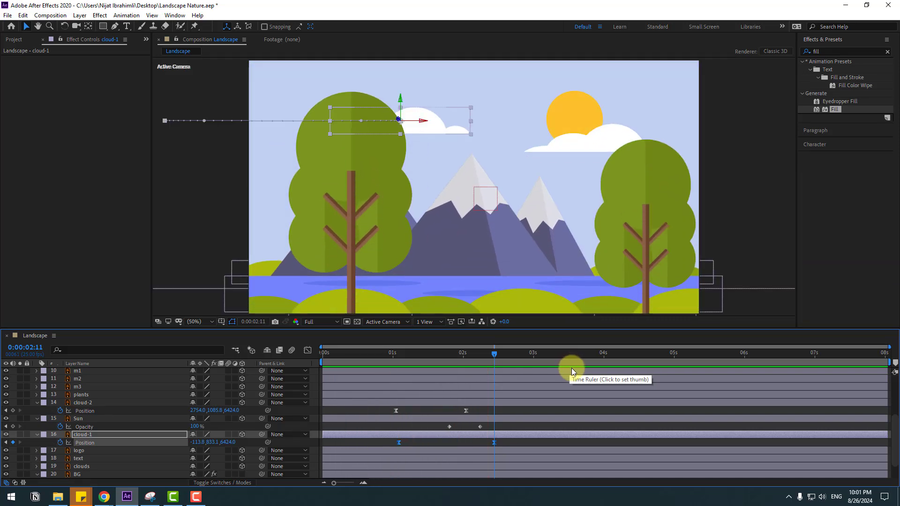
{"action": "key", "text": "space"}
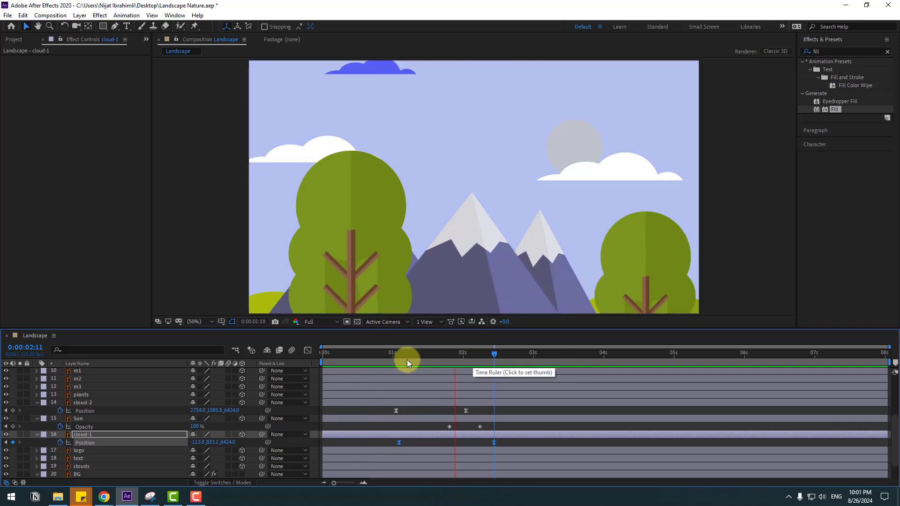
{"action": "left_click_drag", "start_coordinate": [407, 362], "coordinate": [460, 359]}
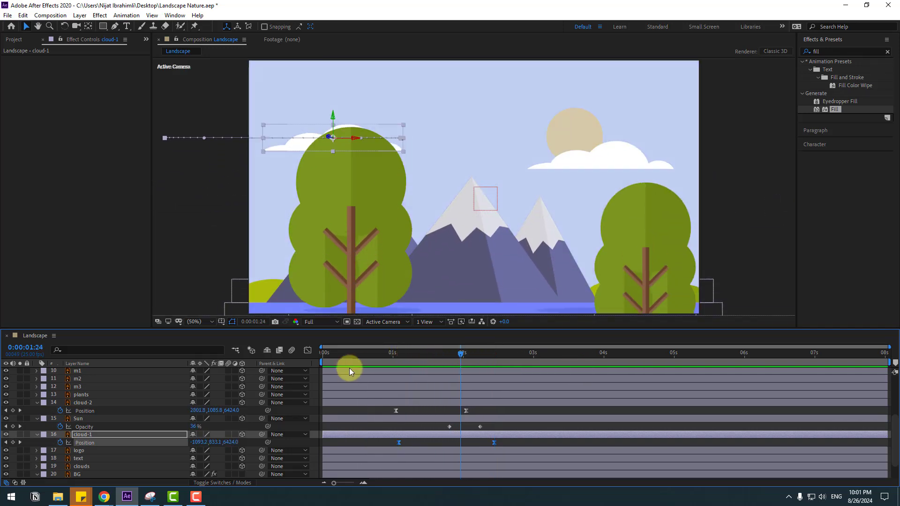
{"action": "left_click", "coordinate": [349, 367]}
{"action": "left_click", "coordinate": [37, 434]}
Add a new null object layer and name it control_elements
{"action": "left_click", "coordinate": [37, 418]}
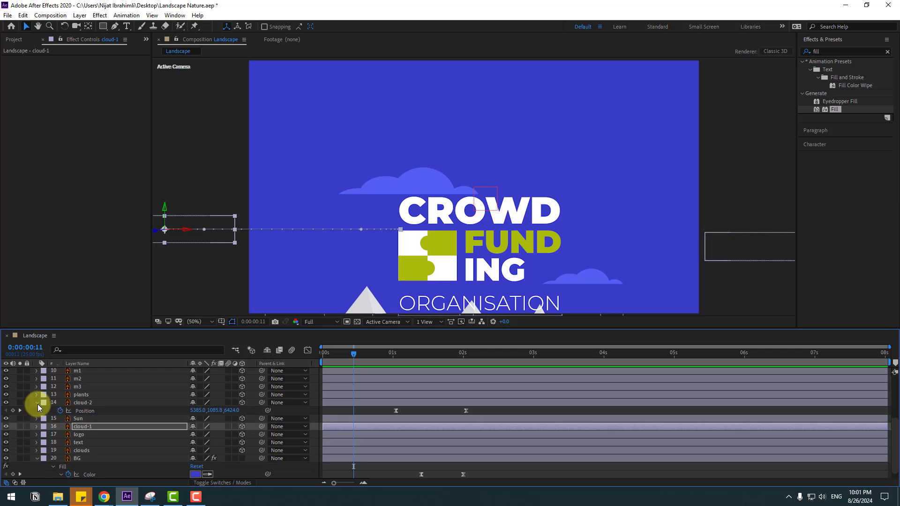
{"action": "left_click", "coordinate": [116, 417]}
{"action": "left_click", "coordinate": [41, 74]}
{"action": "left_click", "coordinate": [79, 15]}
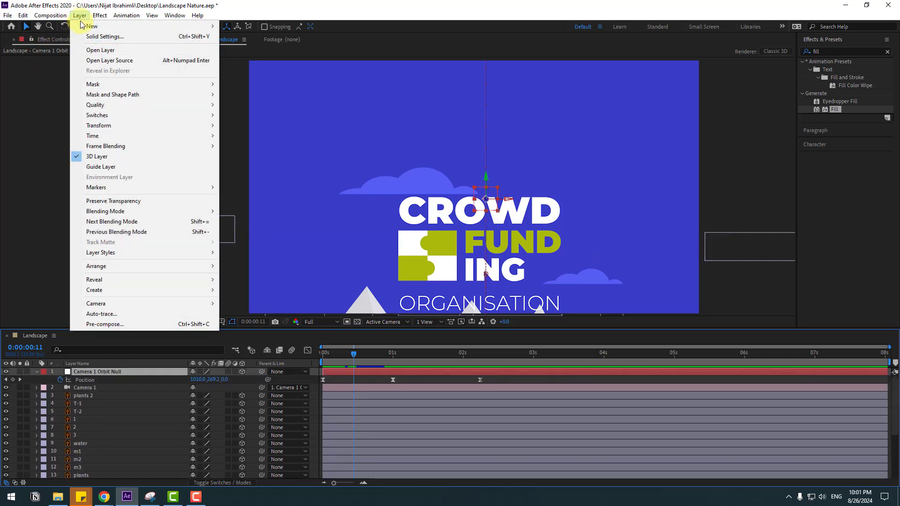
{"action": "mouse_move", "coordinate": [94, 26]}
{"action": "left_click", "coordinate": [248, 68]}
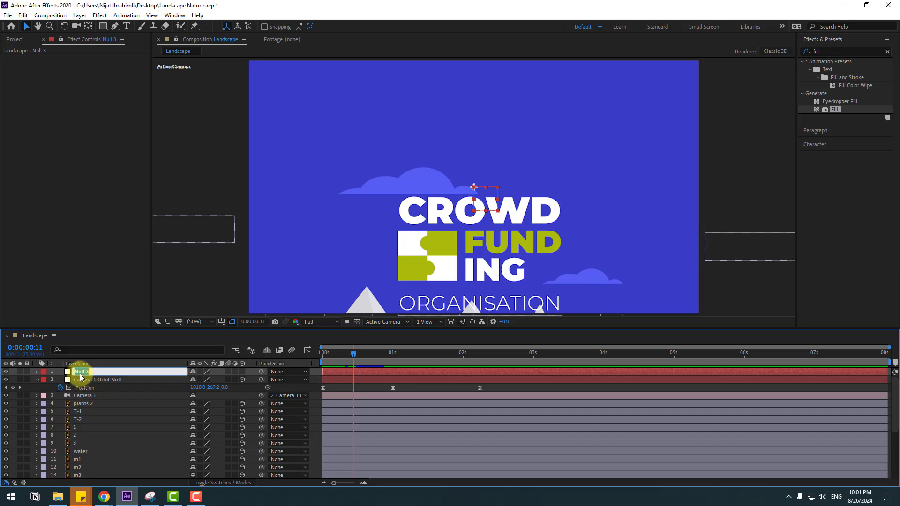
{"action": "left_click", "coordinate": [80, 373]}
{"action": "type", "text": "control_elements"}
{"action": "key", "text": "Return"}
Parent plants 2 and the other landscape layers to control_elements, leaving logo and text unparented
{"action": "left_click", "coordinate": [83, 404]}
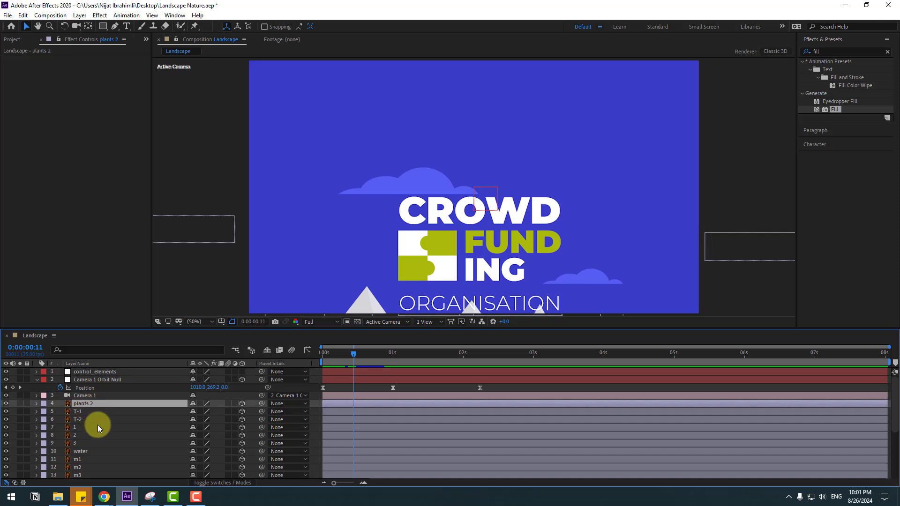
{"action": "scroll", "coordinate": [98, 424], "scroll_direction": "down", "scroll_amount": 4}
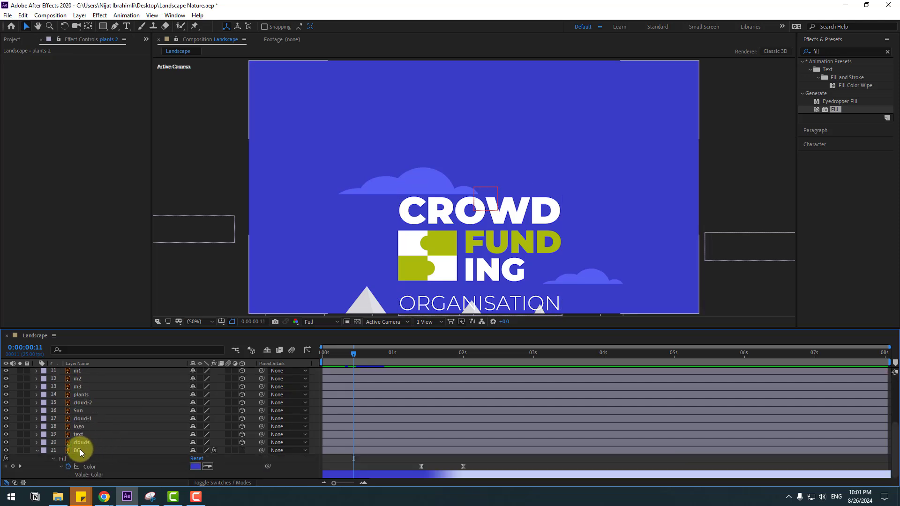
{"action": "left_click", "coordinate": [83, 443], "text": "shift"}
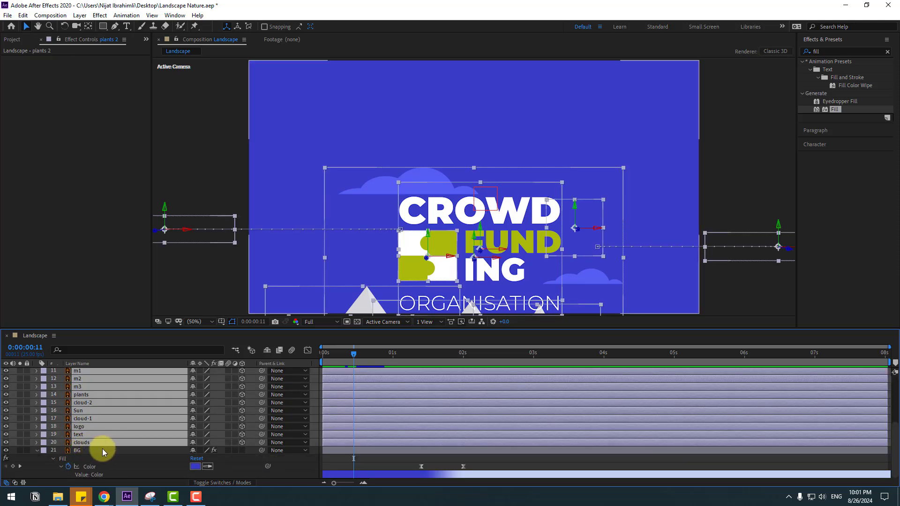
{"action": "left_click", "coordinate": [83, 443], "text": "ctrl"}
{"action": "left_click", "coordinate": [84, 434], "text": "ctrl"}
{"action": "left_click", "coordinate": [85, 426], "text": "ctrl"}
{"action": "scroll", "coordinate": [140, 434], "scroll_direction": "up", "scroll_amount": 4}
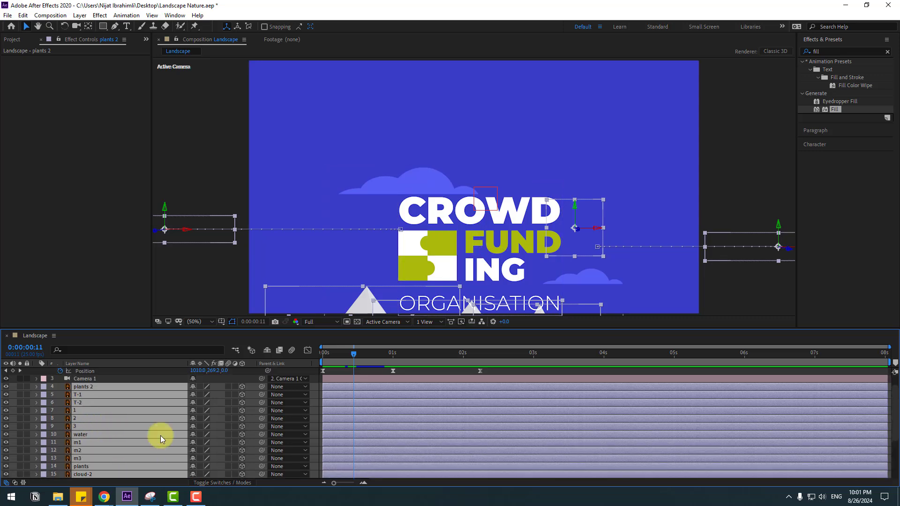
{"action": "scroll", "coordinate": [250, 401], "scroll_direction": "up", "scroll_amount": 2}
{"action": "left_click_drag", "start_coordinate": [261, 406], "coordinate": [82, 371]}
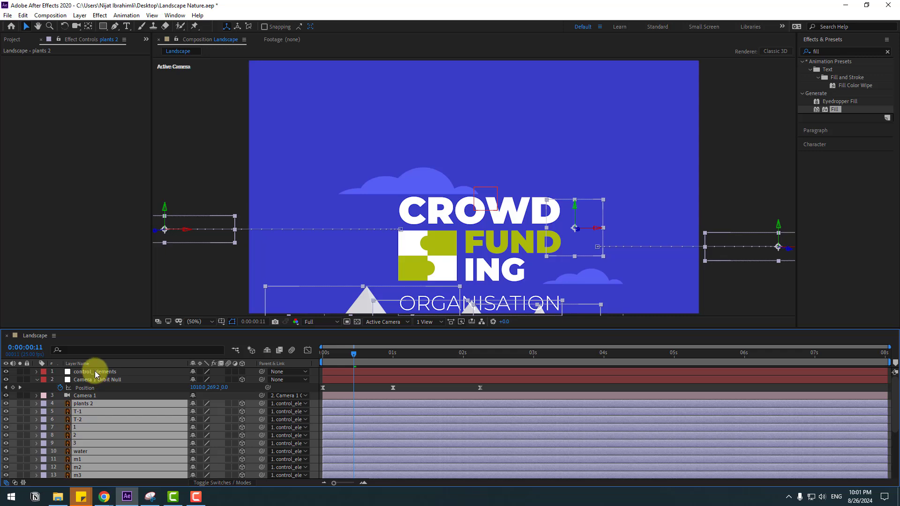
{"action": "left_click", "coordinate": [110, 372]}
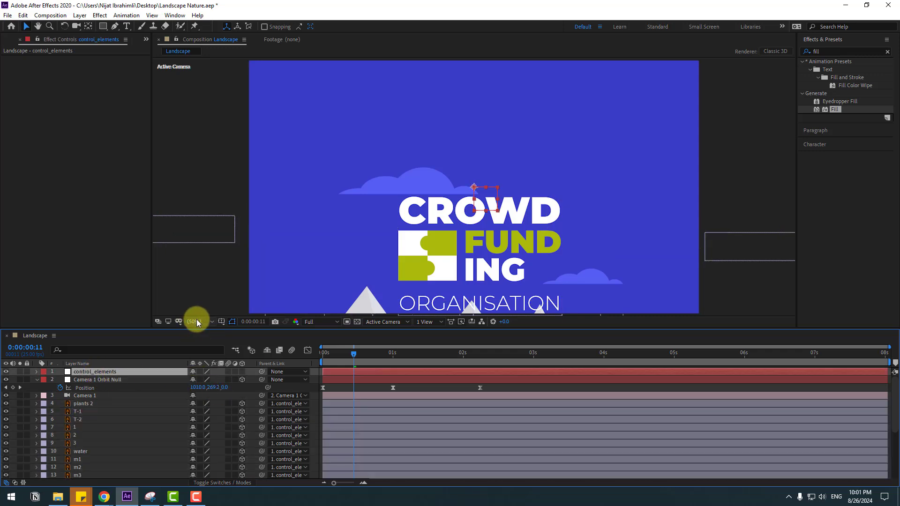
Keyframe control_elements' Position Y from 1200 up to 511 at 2:06
{"action": "key", "text": "p"}
{"action": "left_click_drag", "start_coordinate": [336, 356], "coordinate": [368, 358]}
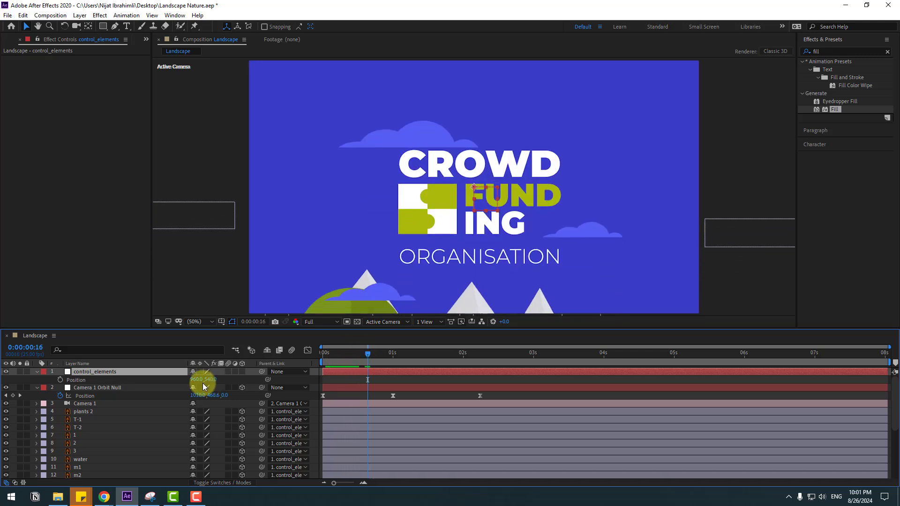
{"action": "left_click", "coordinate": [390, 359]}
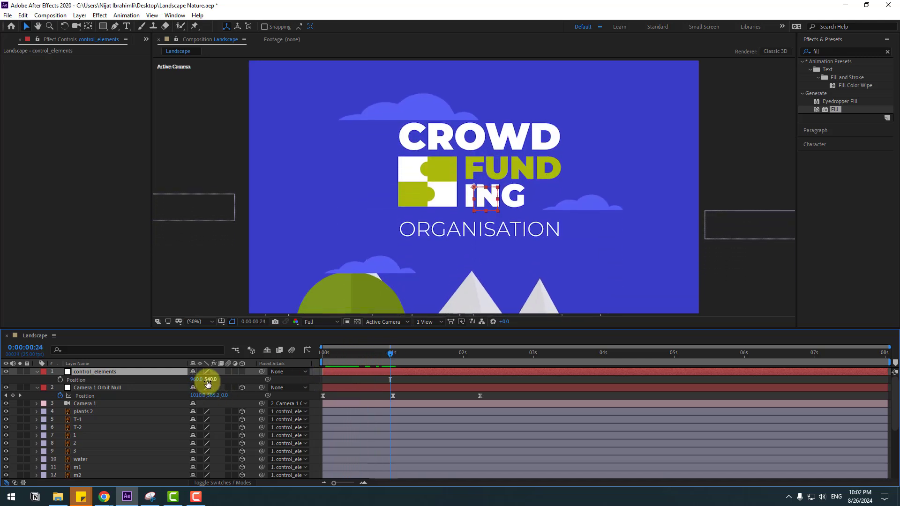
{"action": "left_click_drag", "start_coordinate": [207, 381], "coordinate": [543, 327]}
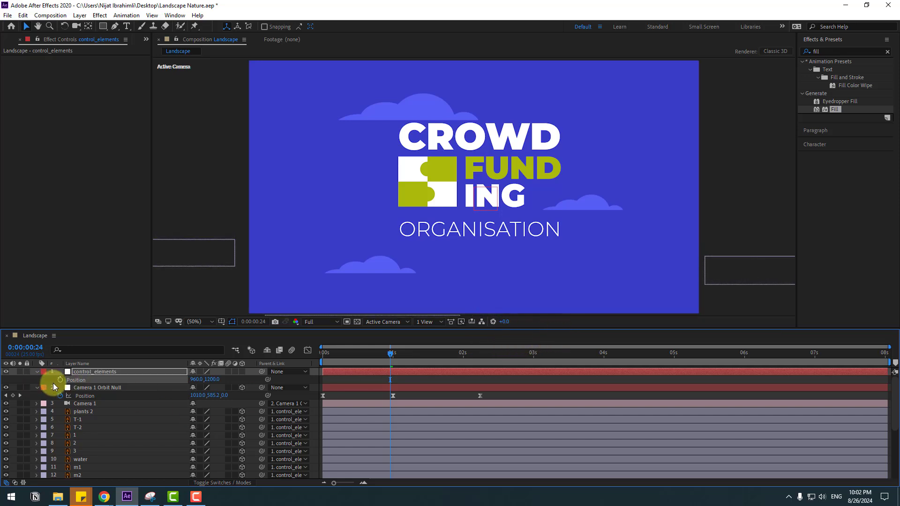
{"action": "left_click_drag", "start_coordinate": [403, 355], "coordinate": [479, 351]}
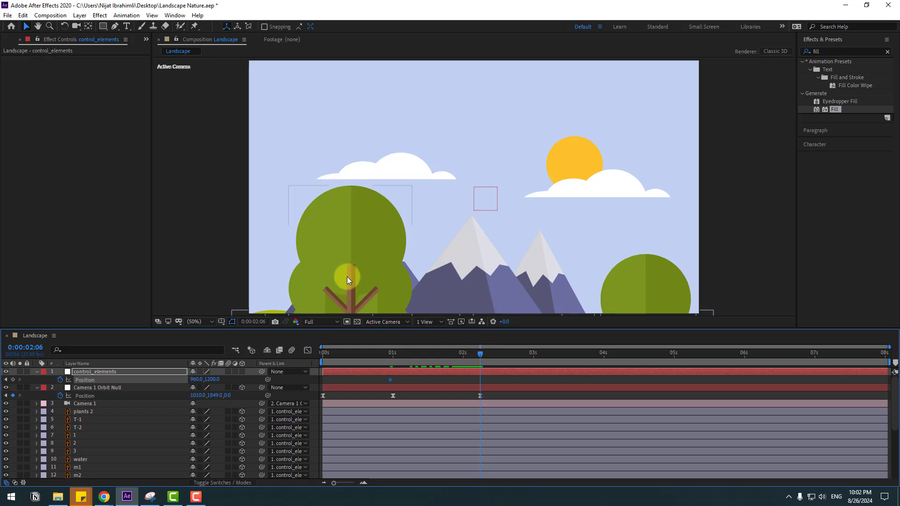
{"action": "left_click_drag", "start_coordinate": [212, 380], "coordinate": [2, 375]}
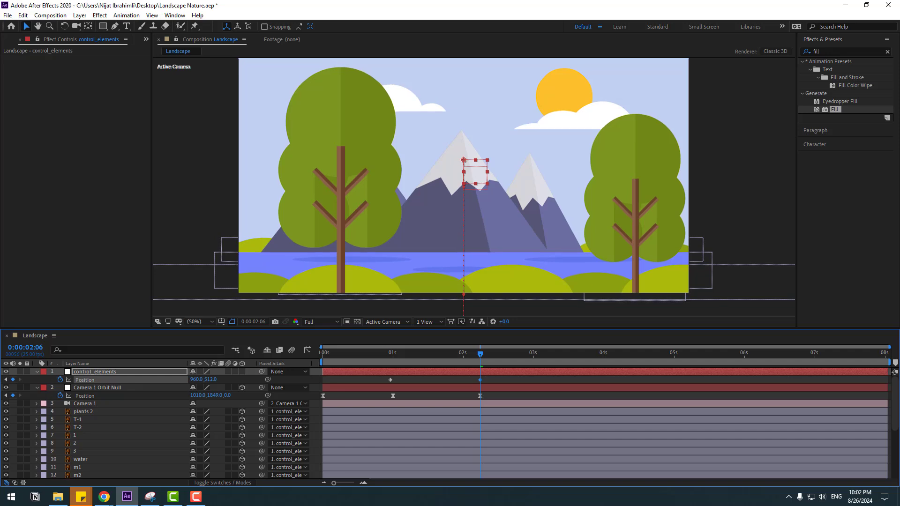
Apply Easy Ease to both control_elements Position keyframes and preview the rise
{"action": "left_click_drag", "start_coordinate": [380, 382], "coordinate": [391, 380]}
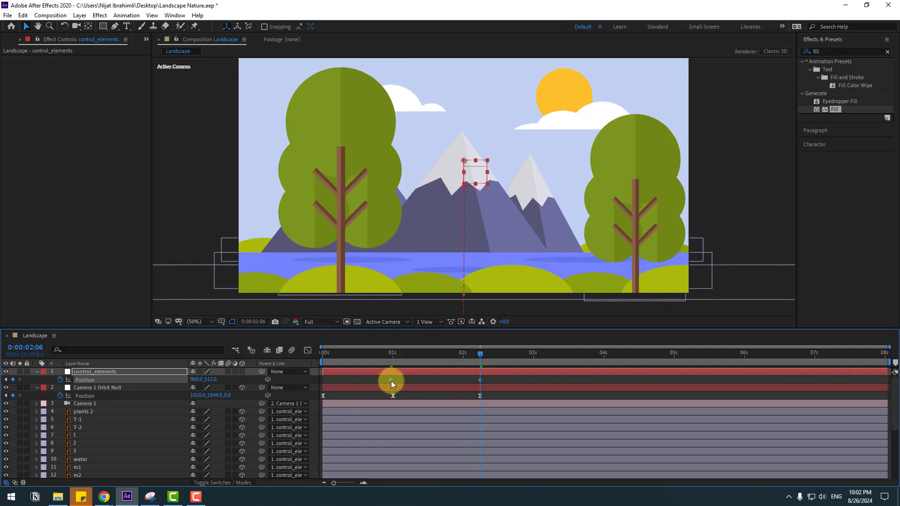
{"action": "right_click", "coordinate": [391, 381]}
{"action": "mouse_move", "coordinate": [438, 316]}
{"action": "left_click", "coordinate": [547, 403]}
{"action": "scroll", "coordinate": [539, 272], "scroll_direction": "down", "scroll_amount": 1}
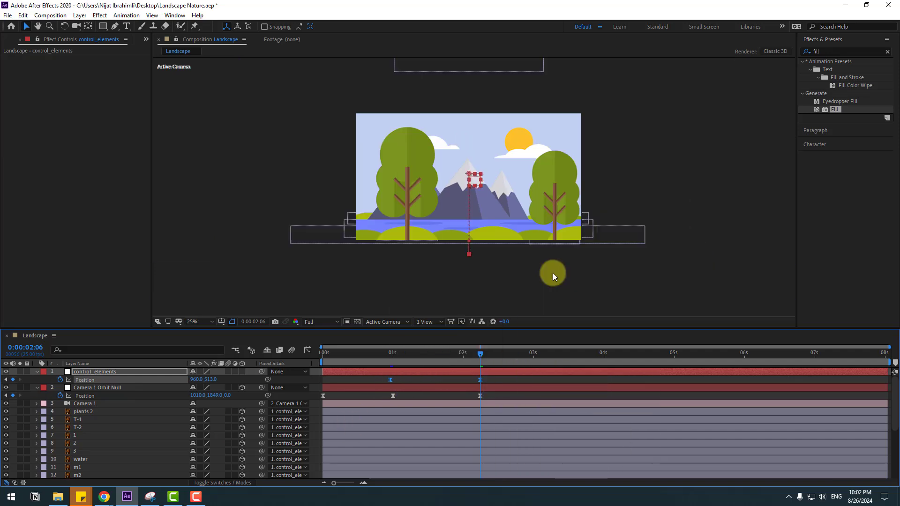
{"action": "key", "text": "space"}
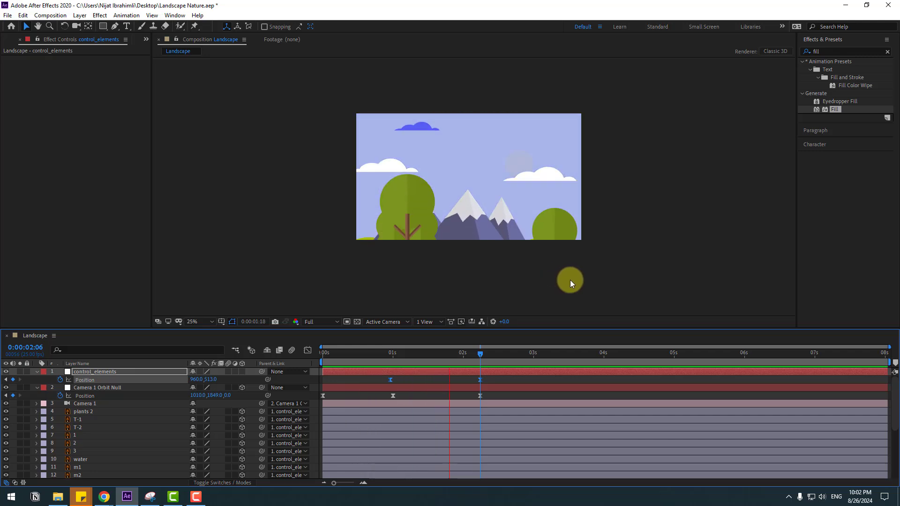
{"action": "key", "text": "space"}
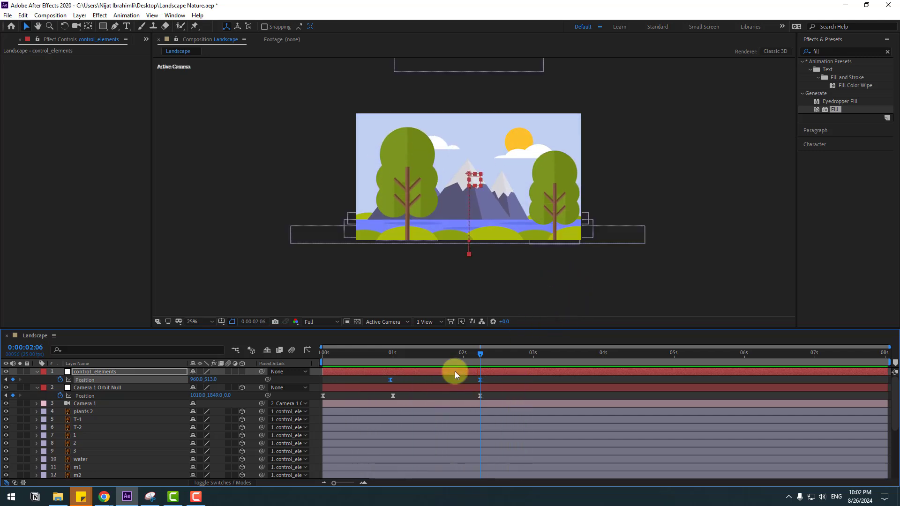
{"action": "left_click", "coordinate": [481, 396]}
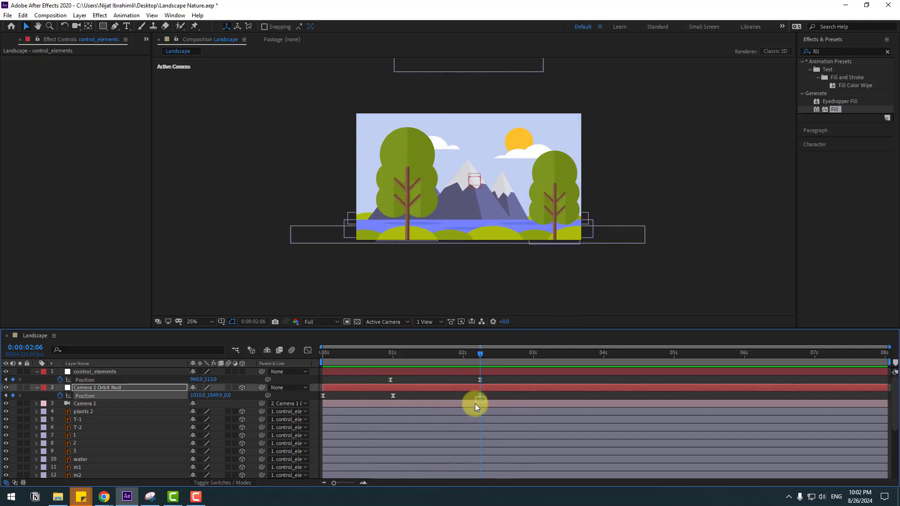
Steepen the camera null's speed-graph ease into its 02s Position keyframe
{"action": "left_click", "coordinate": [306, 353]}
{"action": "left_click_drag", "start_coordinate": [471, 462], "coordinate": [454, 459]}
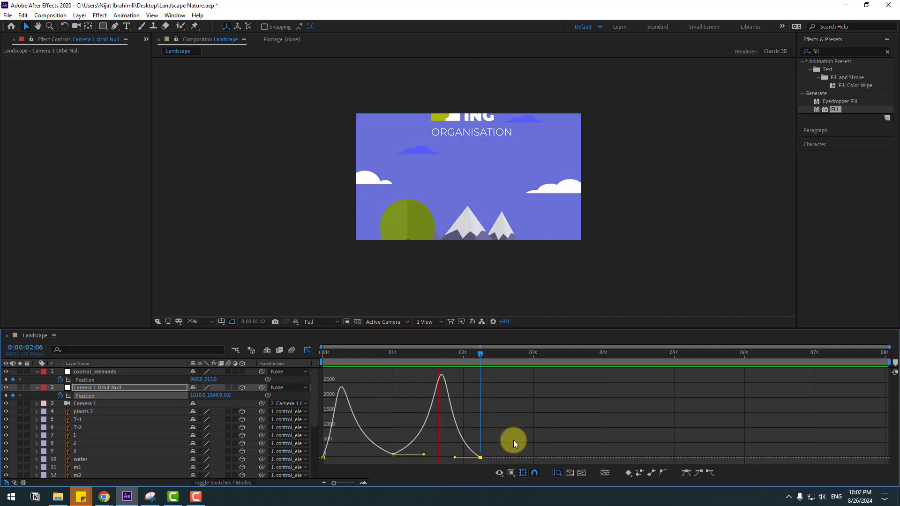
{"action": "key", "text": "space"}
{"action": "left_click", "coordinate": [313, 350]}
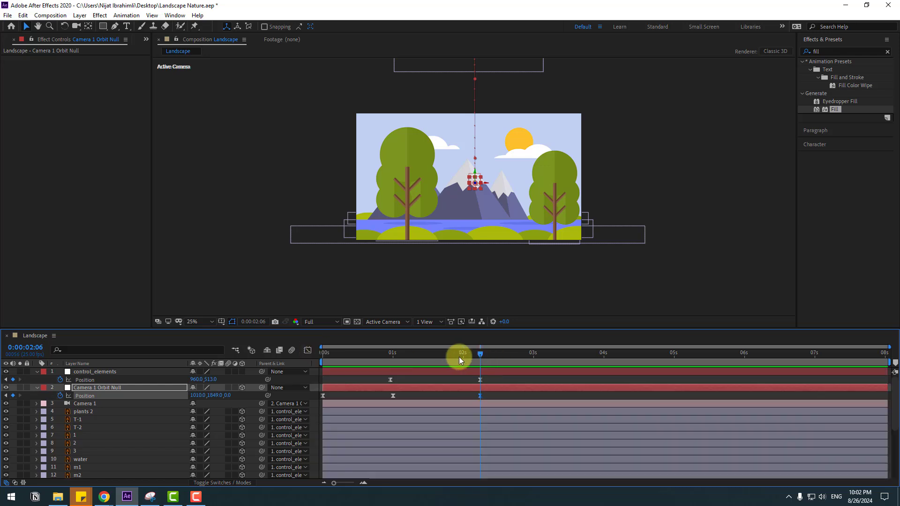
{"action": "mouse_move", "coordinate": [460, 356]}
{"action": "left_mouse_down"}
{"action": "mouse_move", "coordinate": [452, 357]}
{"action": "mouse_move", "coordinate": [469, 356]}
{"action": "left_mouse_up"}
{"action": "left_click", "coordinate": [489, 378]}
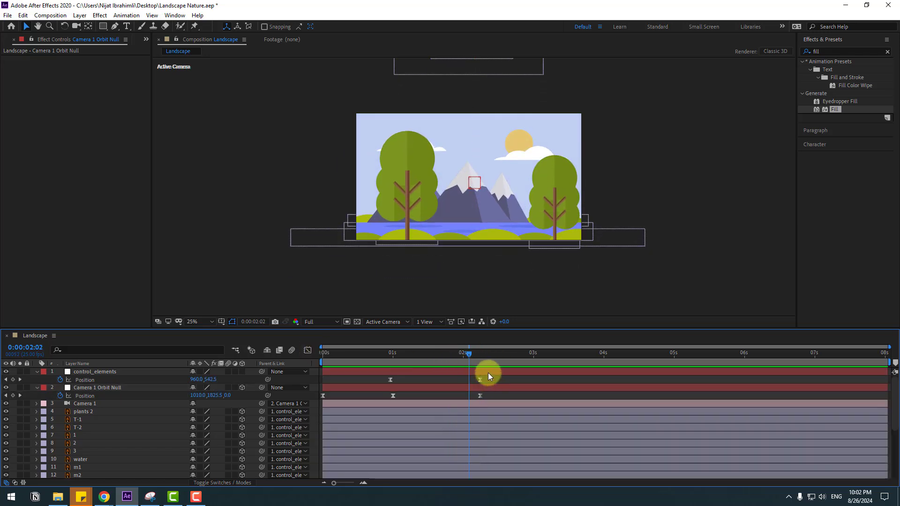
Widen control_elements' Position influence handles into a steep bell curve and preview
{"action": "left_click", "coordinate": [490, 373]}
{"action": "left_click", "coordinate": [480, 380]}
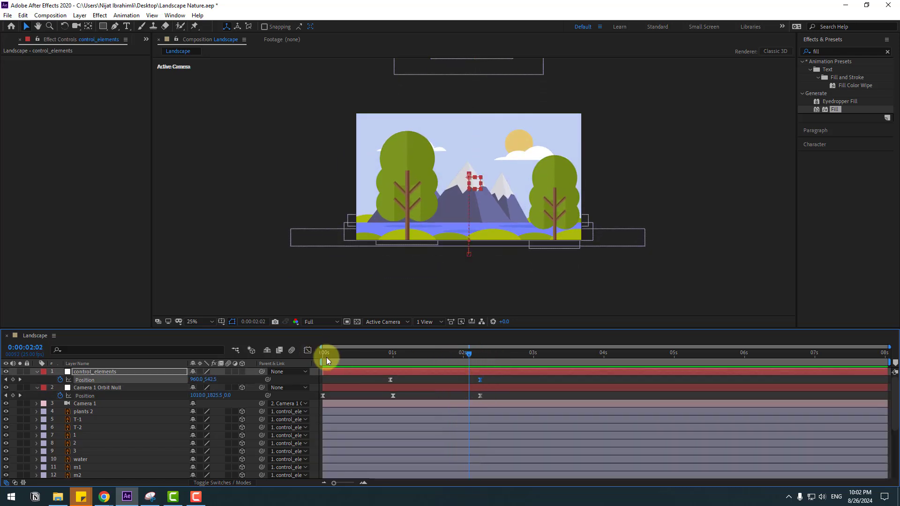
{"action": "left_click", "coordinate": [308, 350]}
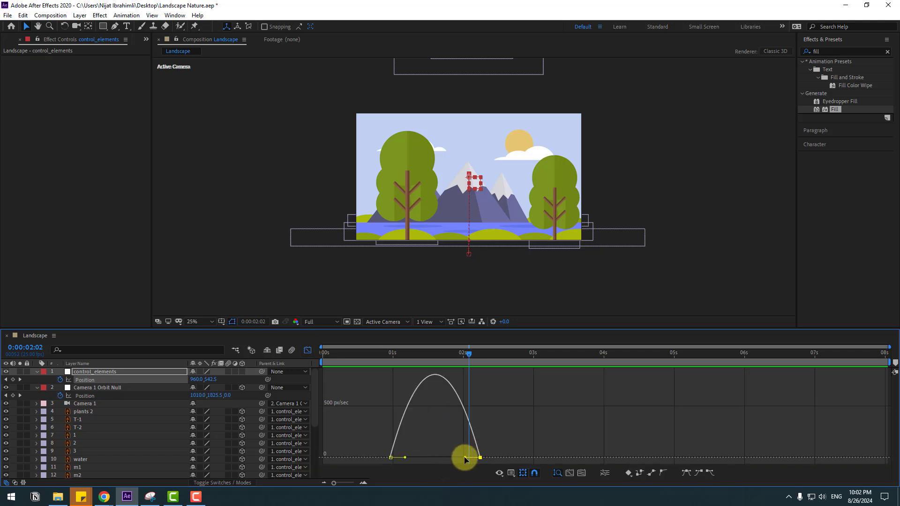
{"action": "left_click_drag", "start_coordinate": [465, 458], "coordinate": [414, 457]}
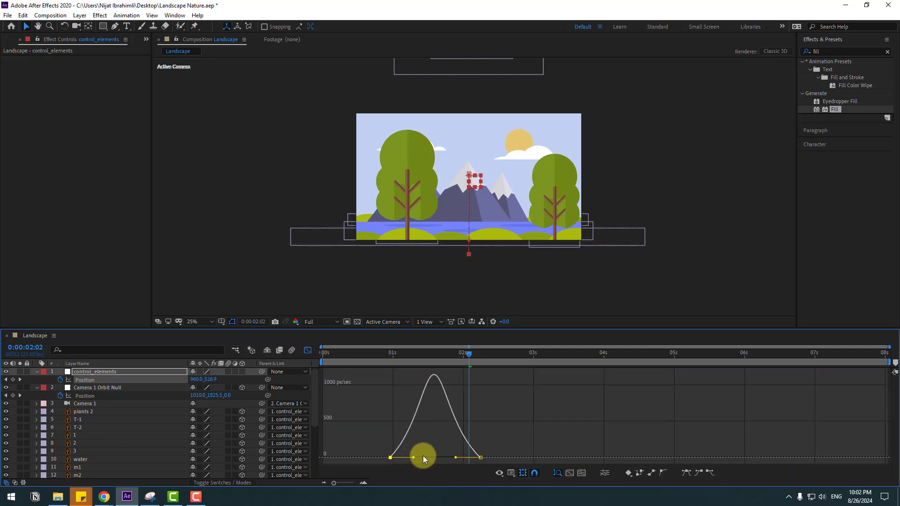
{"action": "key", "text": "space"}
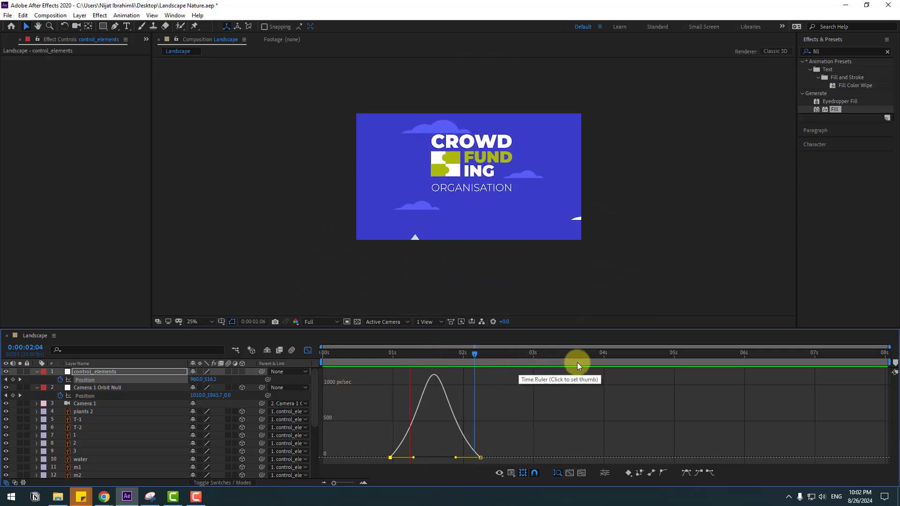
{"action": "key", "text": "space"}
{"action": "left_click", "coordinate": [307, 350]}
{"action": "left_click_drag", "start_coordinate": [375, 359], "coordinate": [493, 347]}
{"action": "left_click", "coordinate": [403, 176]}
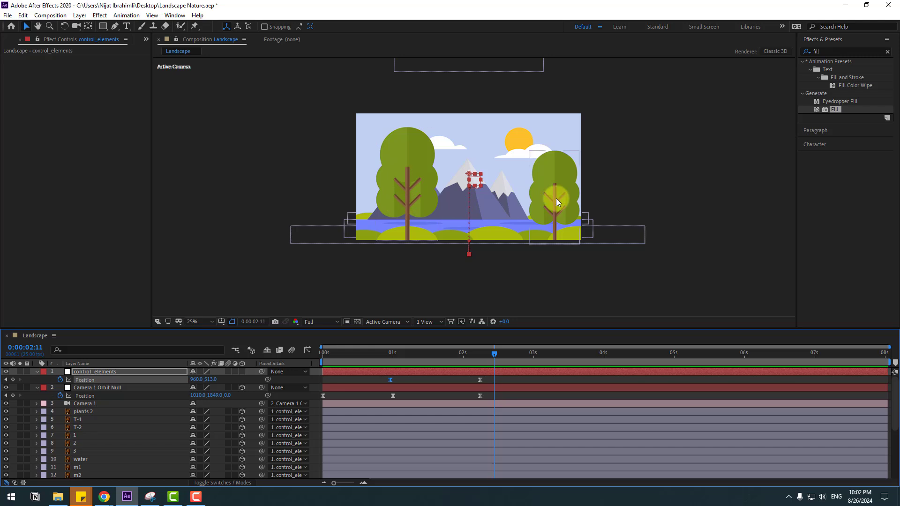
Move both clouds' end keyframes to 8:00, with cloud-2 at X 1055 and cloud-1 at -243.8
{"action": "left_click", "coordinate": [449, 146]}
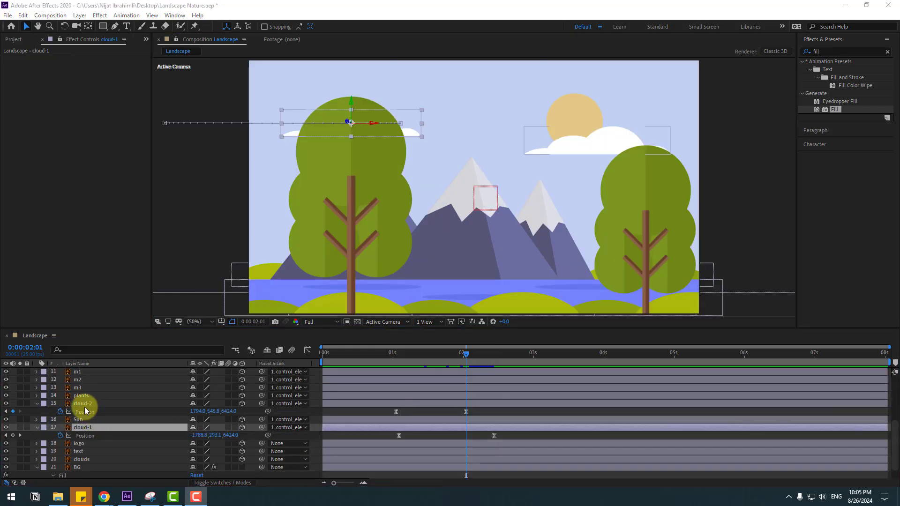
{"action": "left_click", "coordinate": [82, 404]}
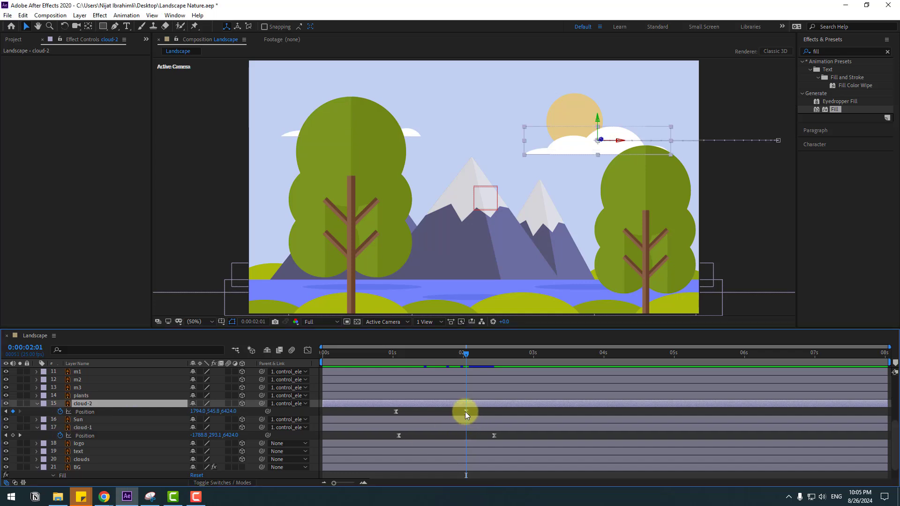
{"action": "left_click_drag", "start_coordinate": [465, 411], "coordinate": [884, 411]}
{"action": "left_click", "coordinate": [890, 357]}
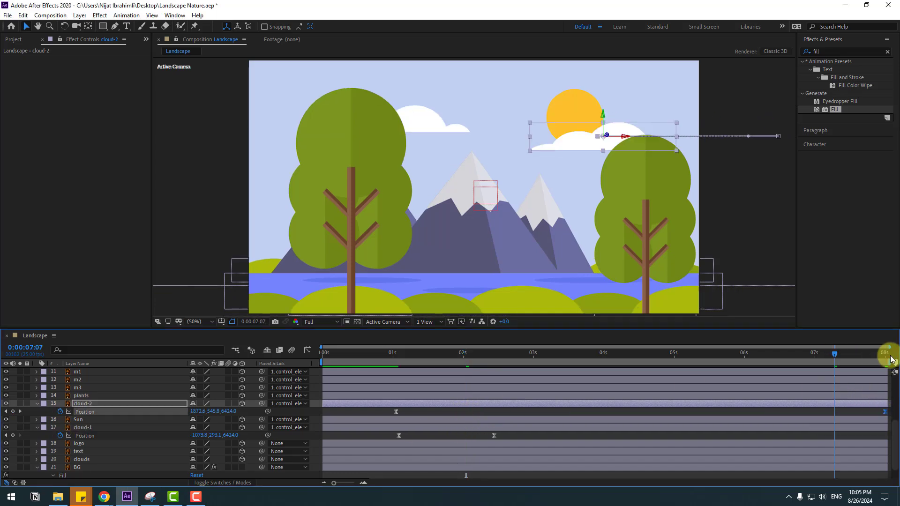
{"action": "left_click_drag", "start_coordinate": [200, 412], "coordinate": [1, 405]}
{"action": "left_click", "coordinate": [91, 427]}
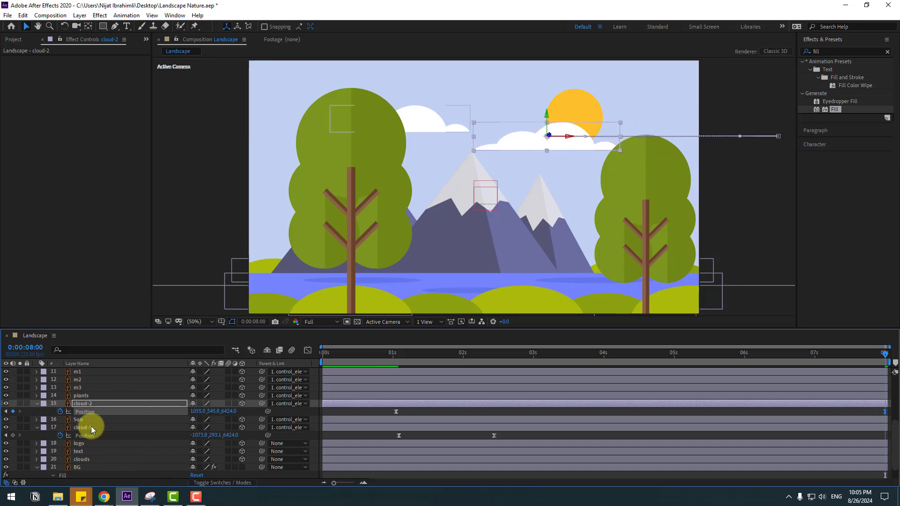
{"action": "left_click_drag", "start_coordinate": [496, 437], "coordinate": [884, 446]}
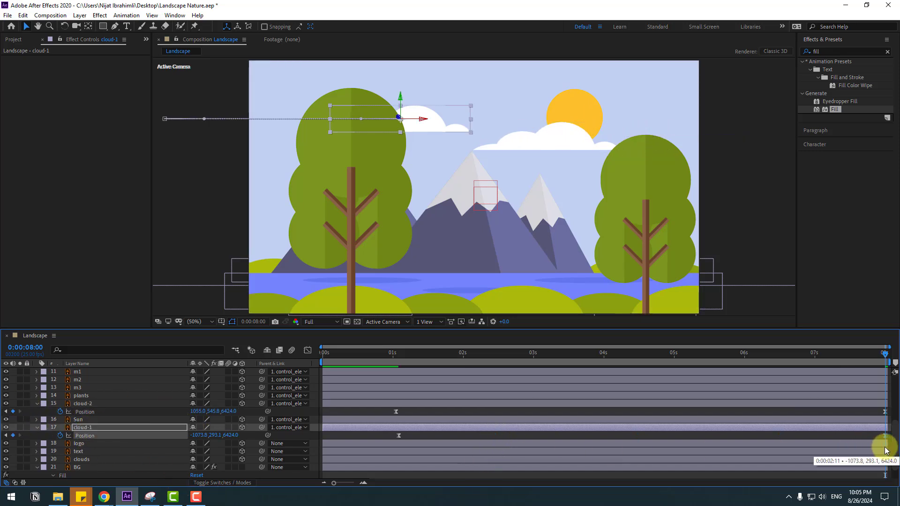
{"action": "left_click_drag", "start_coordinate": [197, 436], "coordinate": [581, 432]}
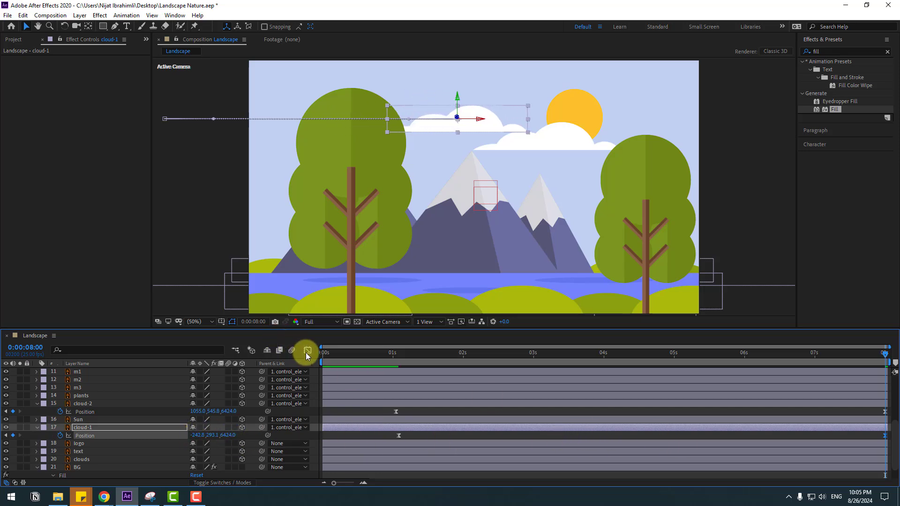
Reshape cloud-1's Position speed curve for a quick start and a long ease to the end
{"action": "left_click", "coordinate": [307, 351]}
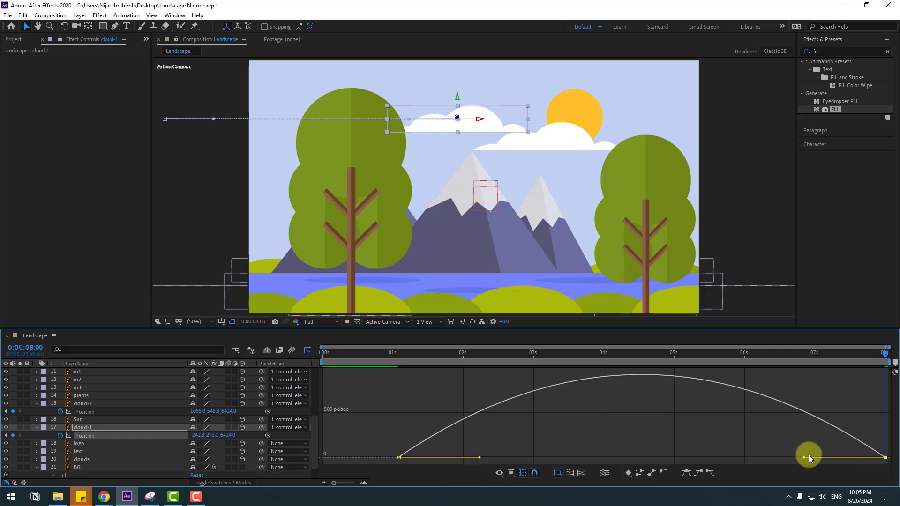
{"action": "left_click_drag", "start_coordinate": [800, 460], "coordinate": [476, 456]}
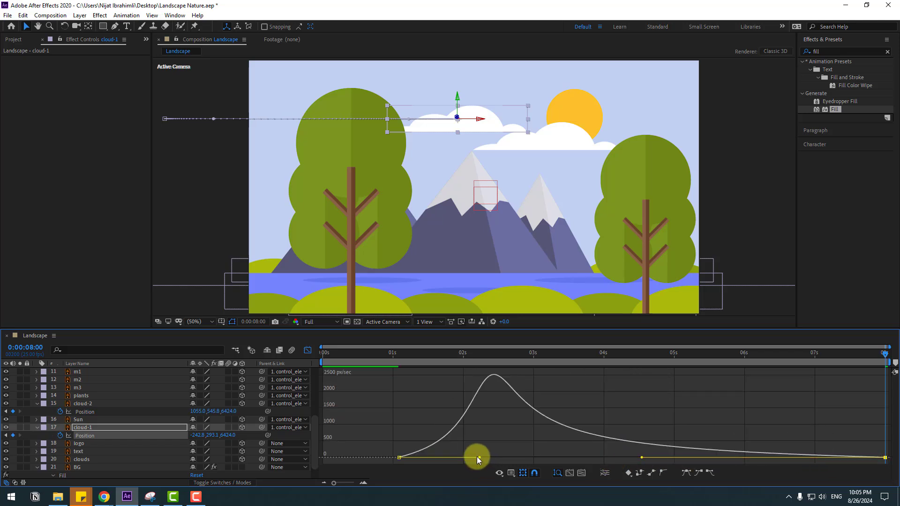
{"action": "mouse_move", "coordinate": [495, 428]}
{"action": "left_mouse_down"}
{"action": "mouse_move", "coordinate": [392, 473]}
{"action": "mouse_move", "coordinate": [477, 457]}
{"action": "mouse_move", "coordinate": [412, 462]}
{"action": "left_mouse_up"}
{"action": "key", "text": "space"}
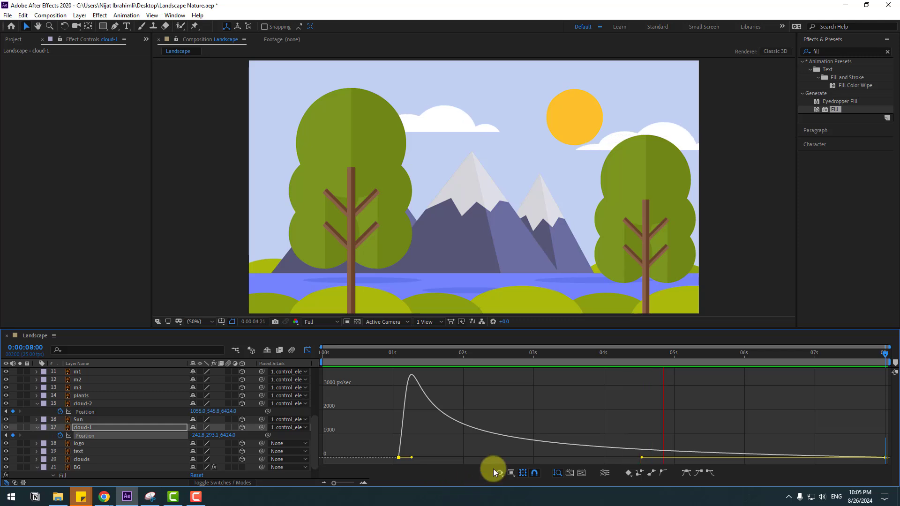
Give cloud-2 the same fast start and long taper toward 8 seconds, then preview
{"action": "left_click", "coordinate": [84, 404]}
{"action": "left_click", "coordinate": [85, 413]}
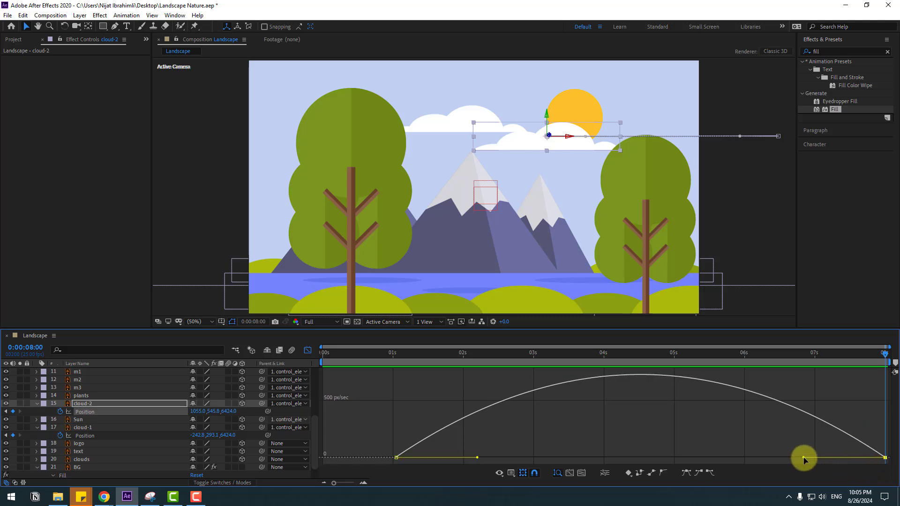
{"action": "left_click_drag", "start_coordinate": [804, 460], "coordinate": [640, 457]}
{"action": "left_click_drag", "start_coordinate": [443, 429], "coordinate": [345, 471]}
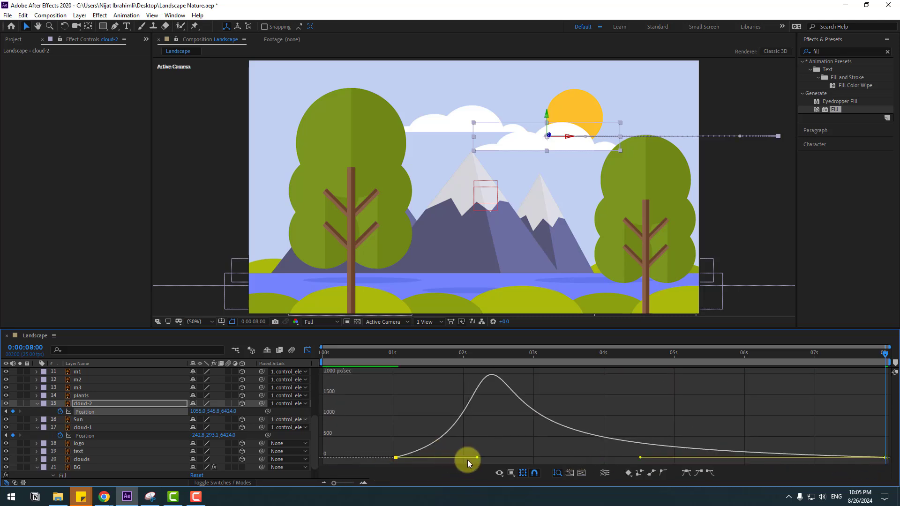
{"action": "left_click_drag", "start_coordinate": [477, 458], "coordinate": [421, 458]}
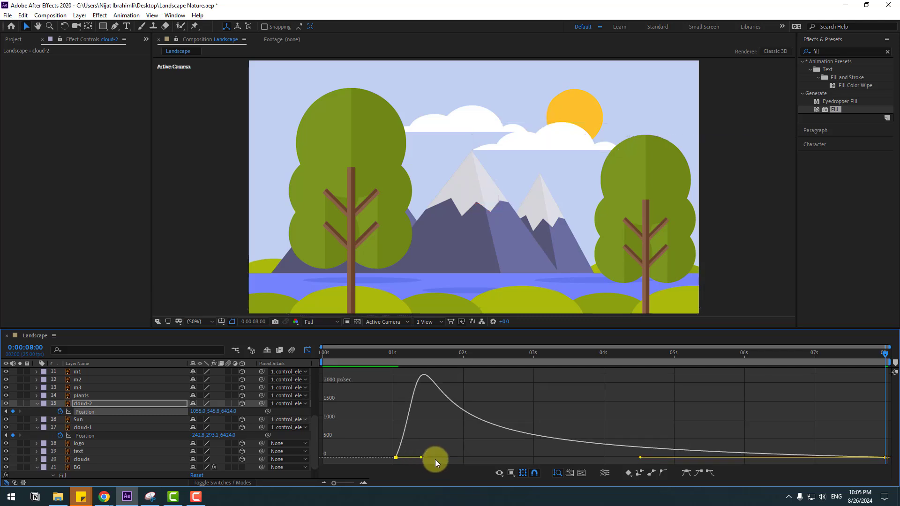
{"action": "key", "text": "space"}
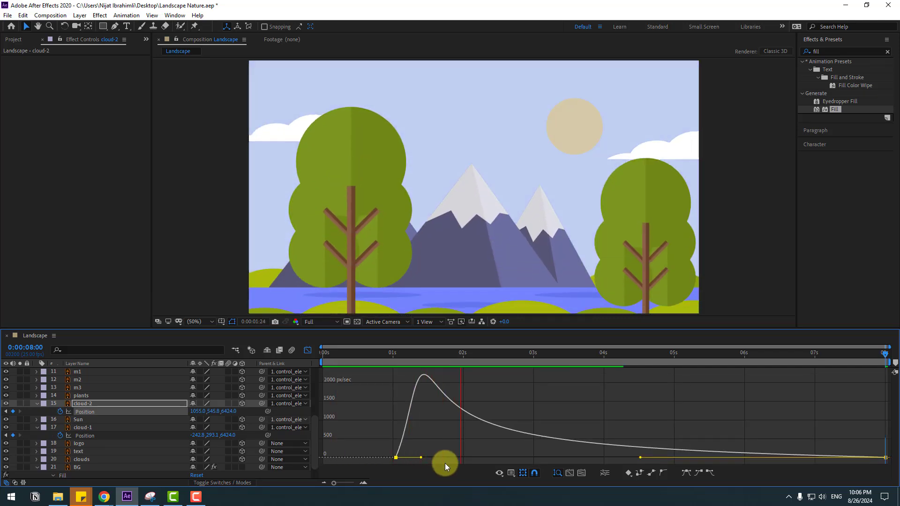
{"action": "left_click_drag", "start_coordinate": [380, 358], "coordinate": [468, 353]}
Lengthen the Sun's fade-in by moving its second Opacity keyframe later
{"action": "left_click", "coordinate": [307, 350]}
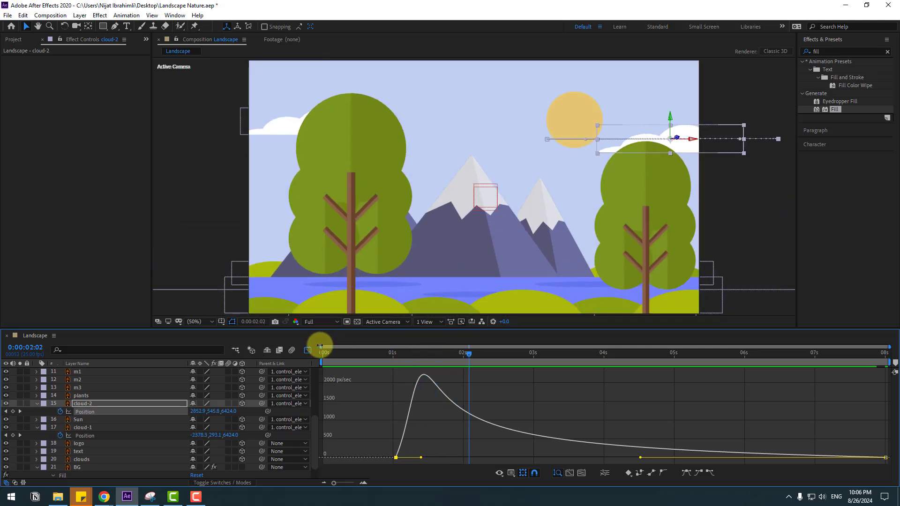
{"action": "left_click", "coordinate": [571, 113]}
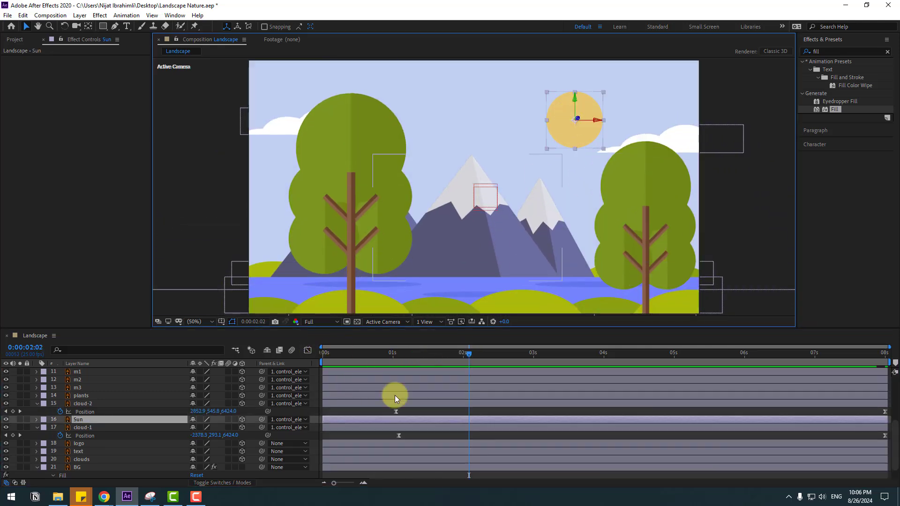
{"action": "left_click_drag", "start_coordinate": [433, 359], "coordinate": [437, 359]}
{"action": "key", "text": "t"}
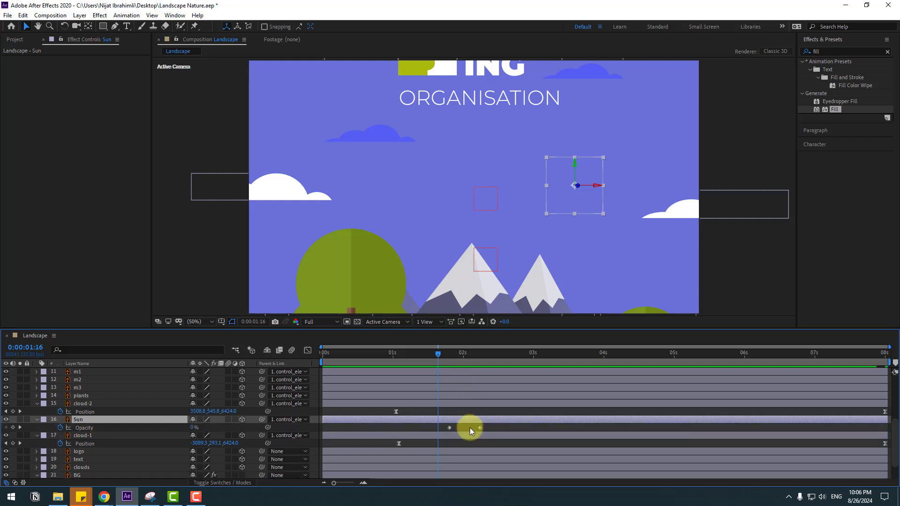
{"action": "left_click_drag", "start_coordinate": [446, 435], "coordinate": [483, 424]}
{"action": "left_click_drag", "start_coordinate": [452, 359], "coordinate": [500, 356]}
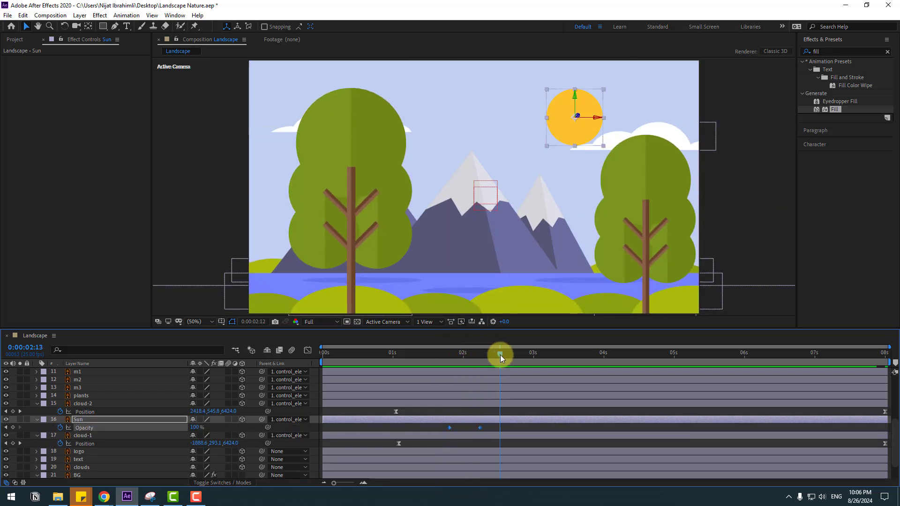
{"action": "left_click_drag", "start_coordinate": [487, 428], "coordinate": [521, 429]}
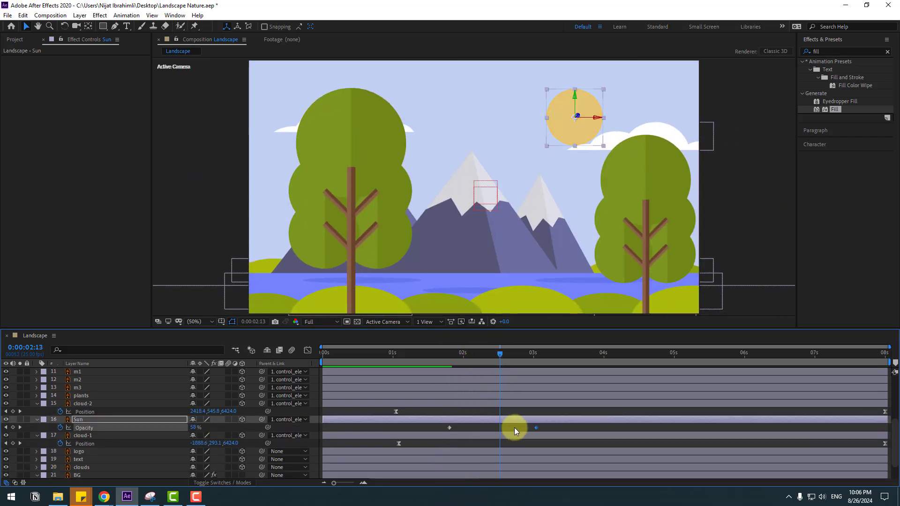
Apply Easy Ease to the Sun's Opacity keyframes and preview the fade
{"action": "right_click", "coordinate": [449, 428]}
{"action": "mouse_move", "coordinate": [458, 421]}
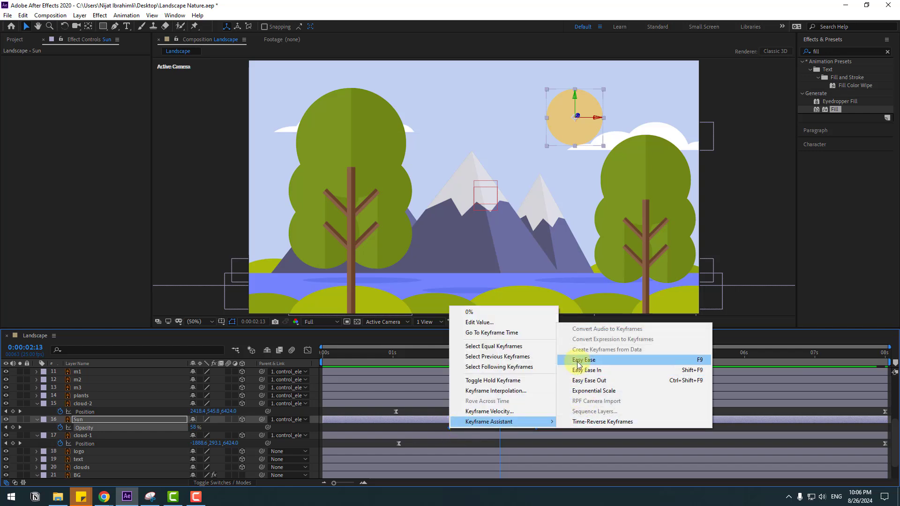
{"action": "left_click", "coordinate": [579, 365]}
{"action": "key", "text": "space"}
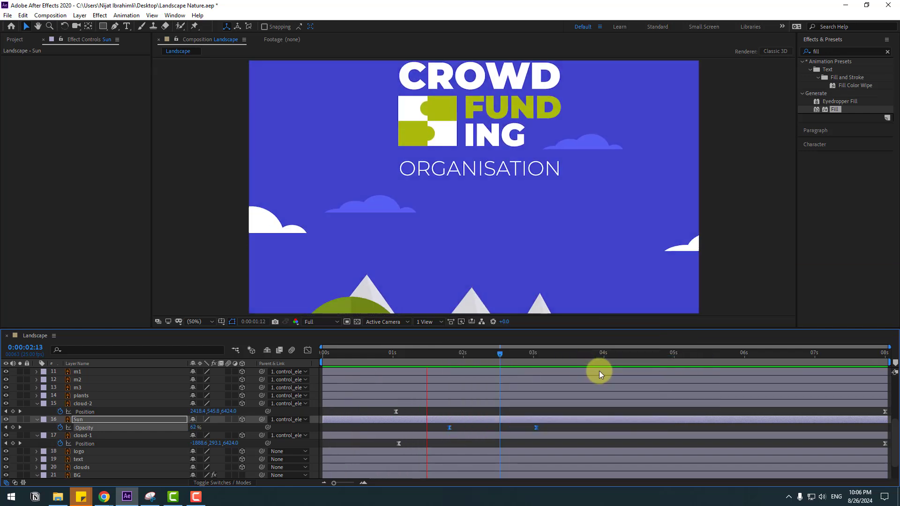
{"action": "key", "text": "space"}
{"action": "left_click", "coordinate": [404, 352]}
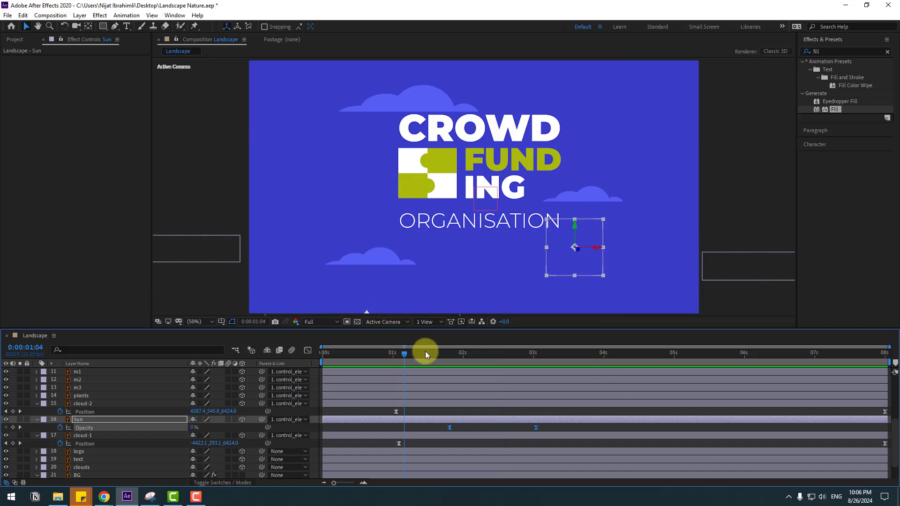
{"action": "left_click_drag", "start_coordinate": [426, 353], "coordinate": [545, 352]}
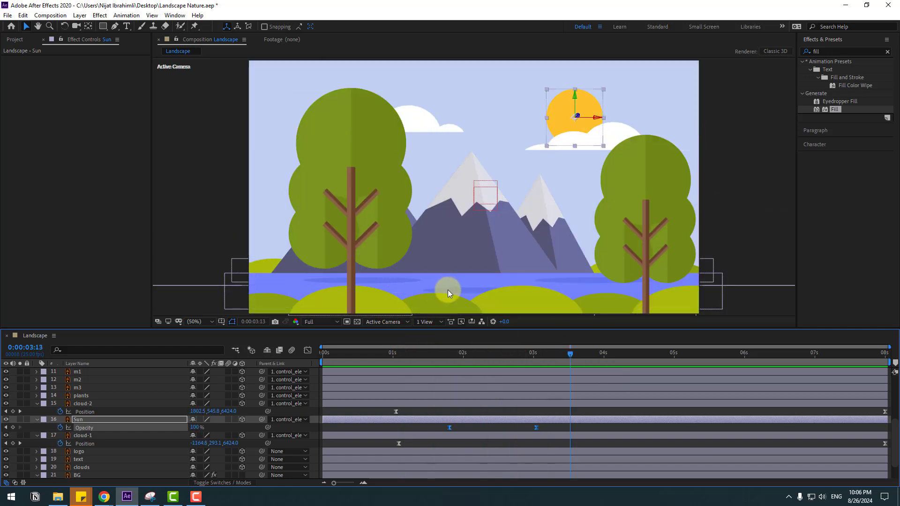
{"action": "left_click", "coordinate": [413, 281]}
{"action": "scroll", "coordinate": [146, 429], "scroll_direction": "up", "scroll_amount": 5}
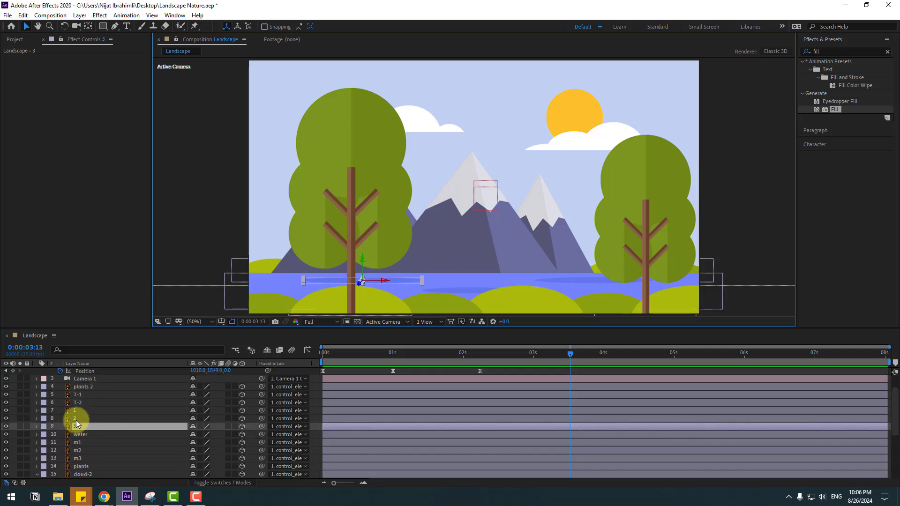
Set starting Position keyframes at 1:21 on layers 1, 2 and 3
{"action": "left_click", "coordinate": [75, 418], "text": "shift"}
{"action": "left_click", "coordinate": [75, 410], "text": "shift"}
{"action": "left_click_drag", "start_coordinate": [380, 355], "coordinate": [452, 355]}
{"action": "key", "text": "p"}
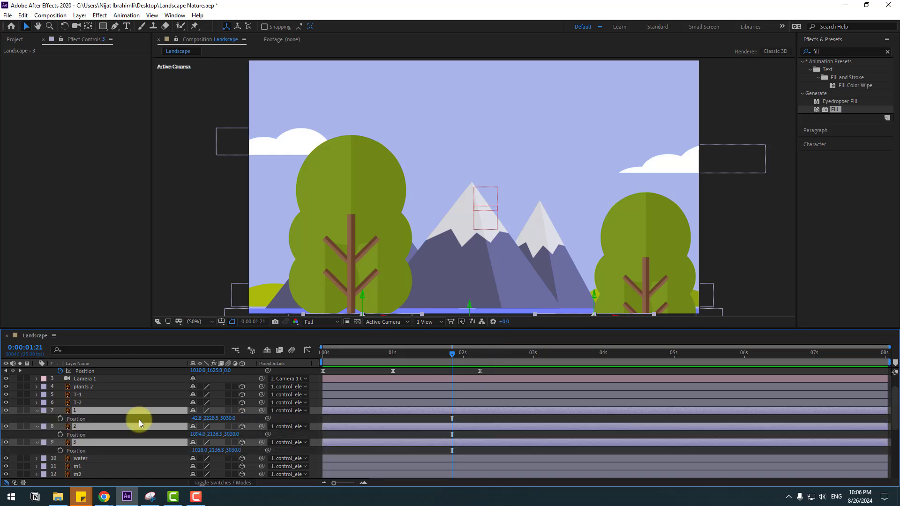
{"action": "left_click", "coordinate": [60, 419]}
At 8:00 shift layer 3 to X -560, layer 2 right and layer 1 left, then preview
{"action": "left_click", "coordinate": [834, 354]}
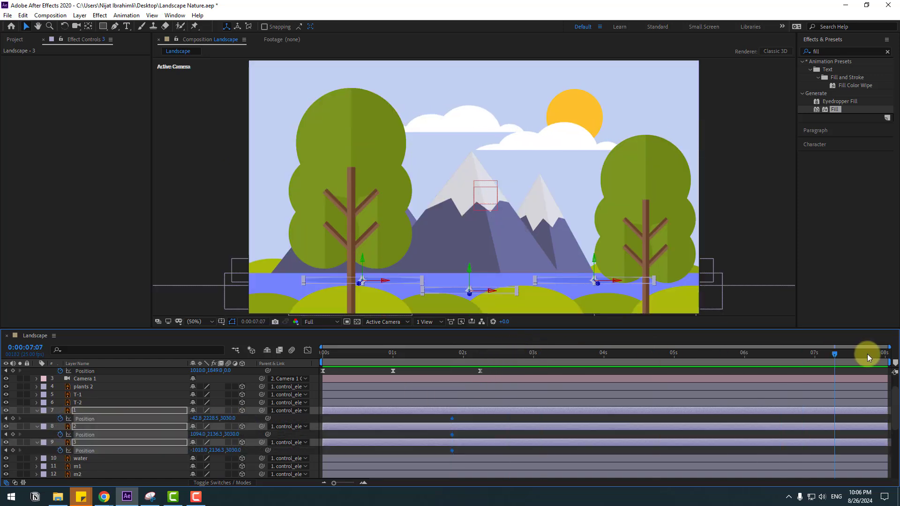
{"action": "left_click", "coordinate": [801, 372]}
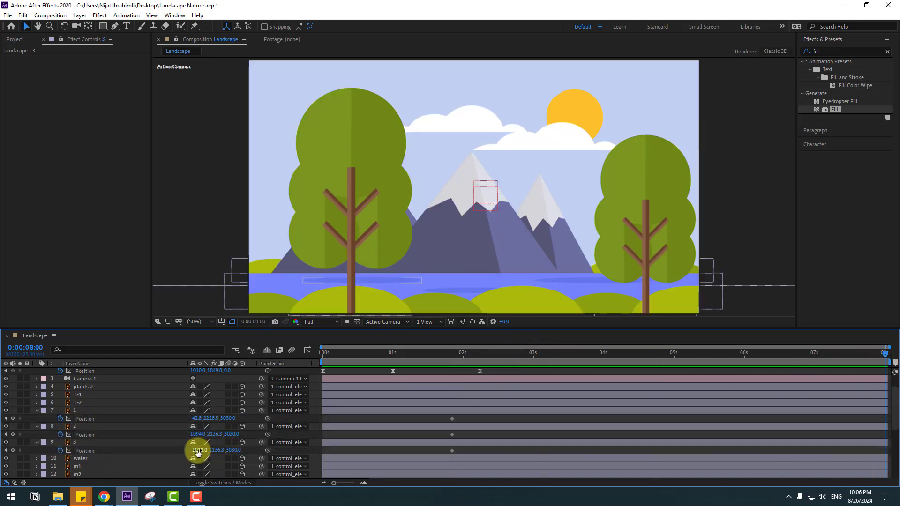
{"action": "left_click_drag", "start_coordinate": [198, 452], "coordinate": [81, 431]}
{"action": "left_click_drag", "start_coordinate": [25, 434], "coordinate": [127, 424]}
{"action": "left_click_drag", "start_coordinate": [188, 419], "coordinate": [48, 425]}
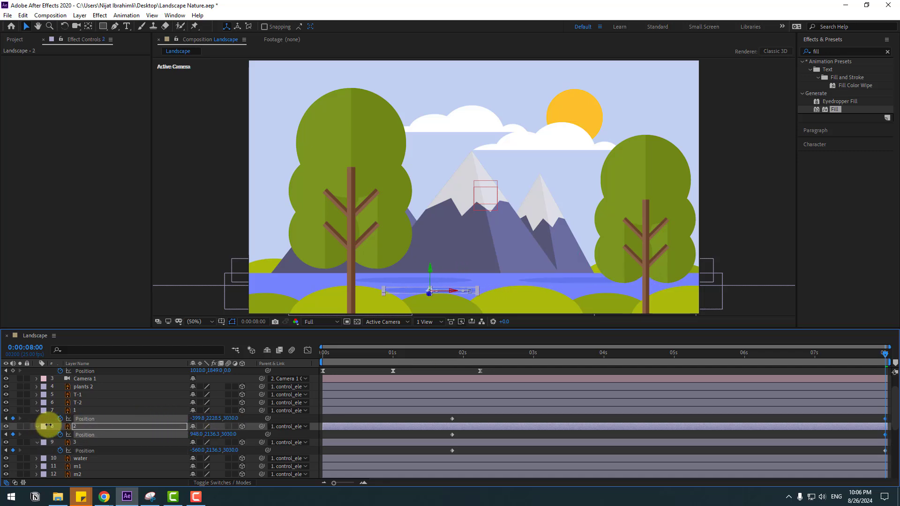
{"action": "left_click", "coordinate": [94, 410]}
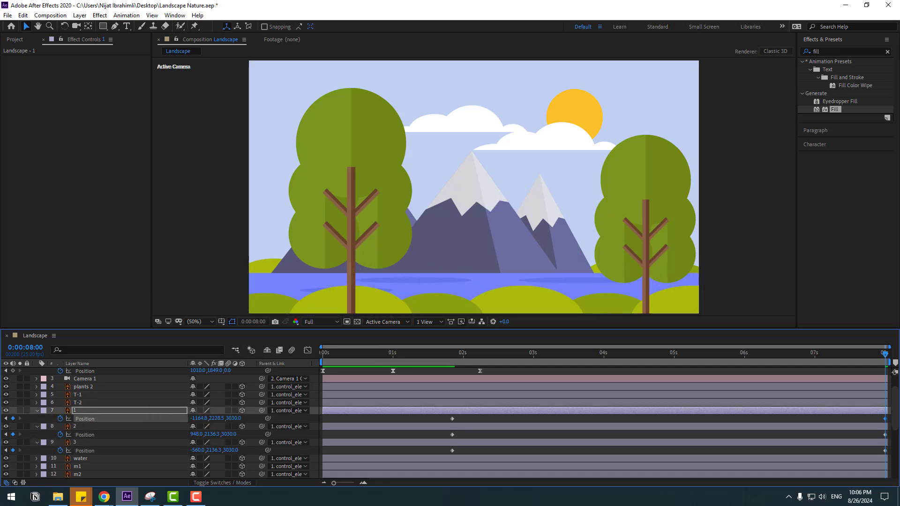
{"action": "key", "text": "space"}
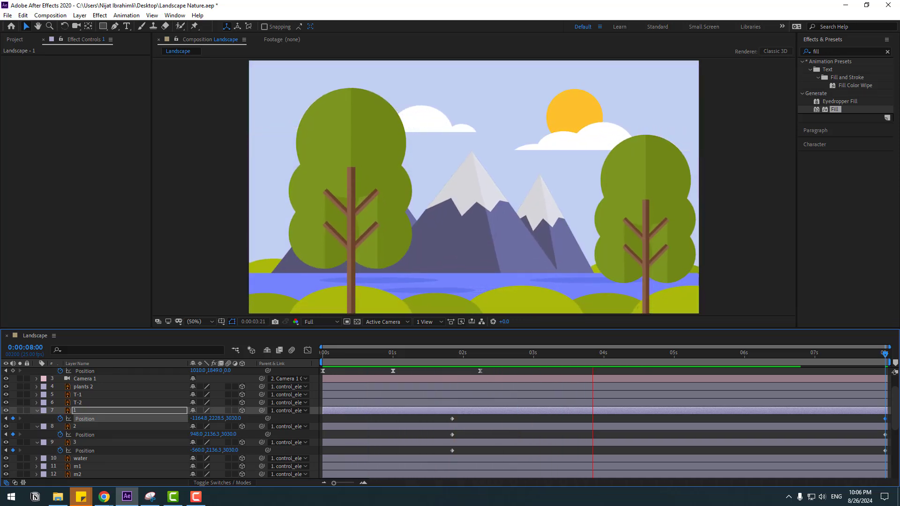
{"action": "key", "text": "space"}
{"action": "scroll", "coordinate": [175, 398], "scroll_direction": "up", "scroll_amount": 2}
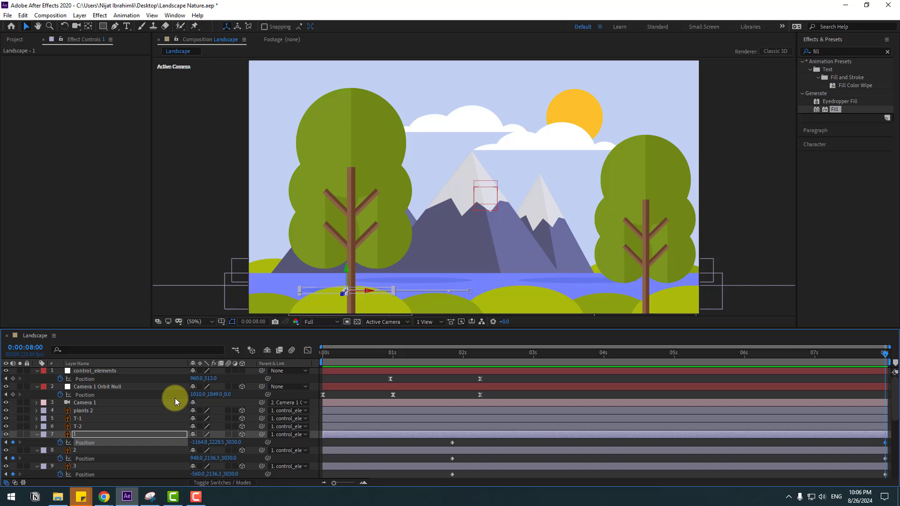
Push the Camera 1 Orbit Null further forward in depth and preview the flight
{"action": "left_click", "coordinate": [102, 387]}
{"action": "left_click_drag", "start_coordinate": [470, 361], "coordinate": [868, 366]}
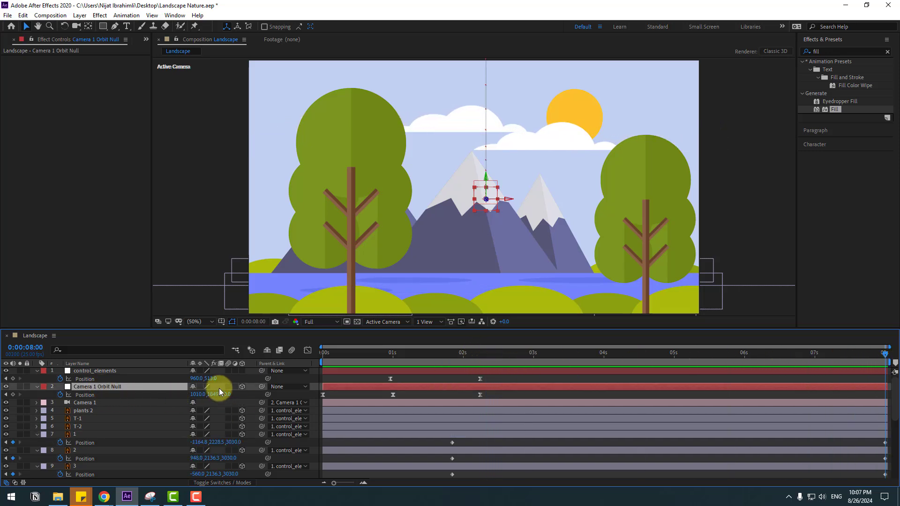
{"action": "left_click_drag", "start_coordinate": [229, 396], "coordinate": [590, 317]}
{"action": "key", "text": "space"}
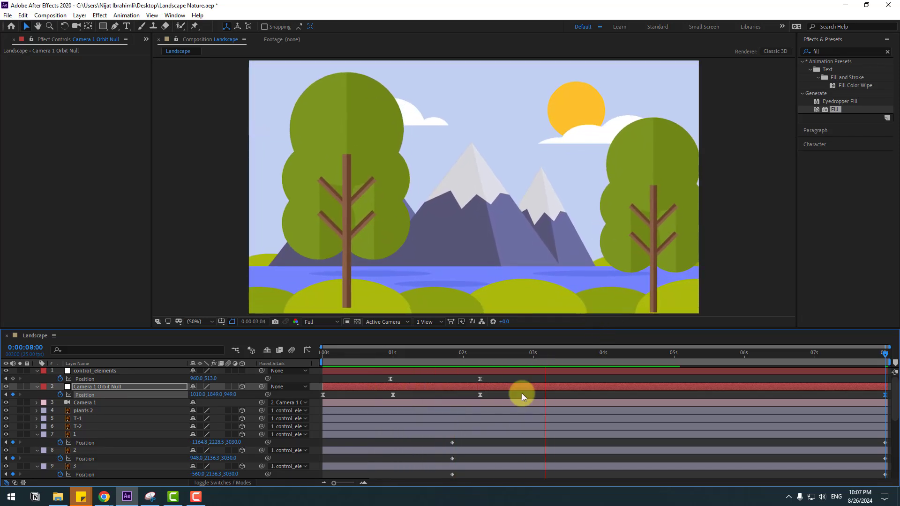
{"action": "key", "text": "space"}
{"action": "key", "text": "space"}
{"action": "left_click", "coordinate": [489, 396]}
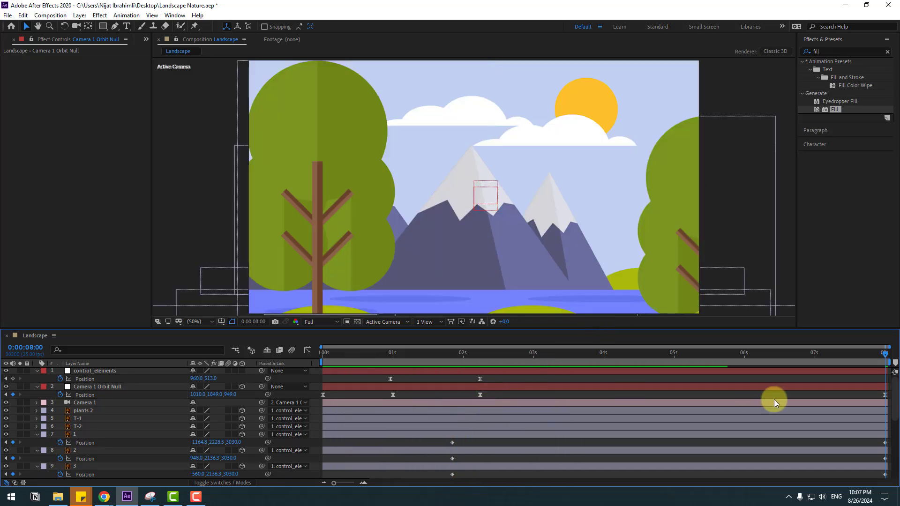
Set the orbit null's 2-second Position keyframe to Linear spatial interpolation and preview
{"action": "left_click_drag", "start_coordinate": [865, 397], "coordinate": [890, 408]}
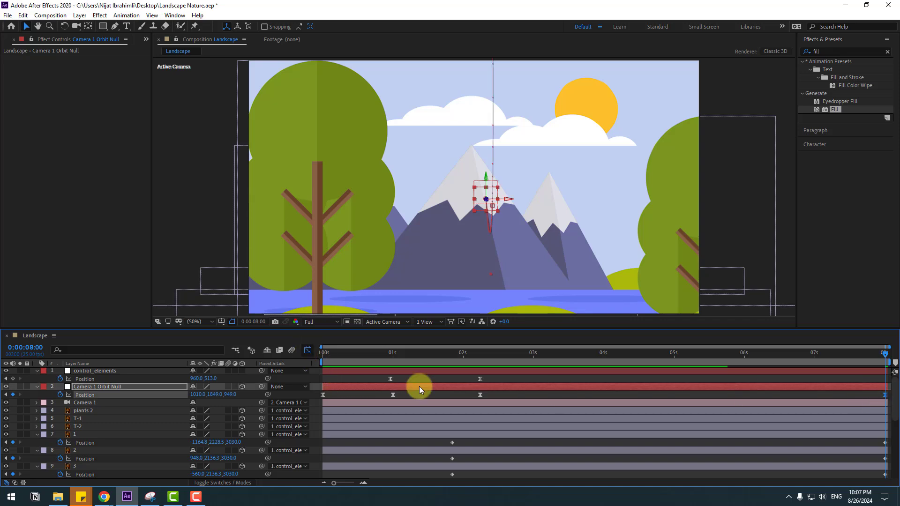
{"action": "key", "text": "shift+F3"}
{"action": "key", "text": "space"}
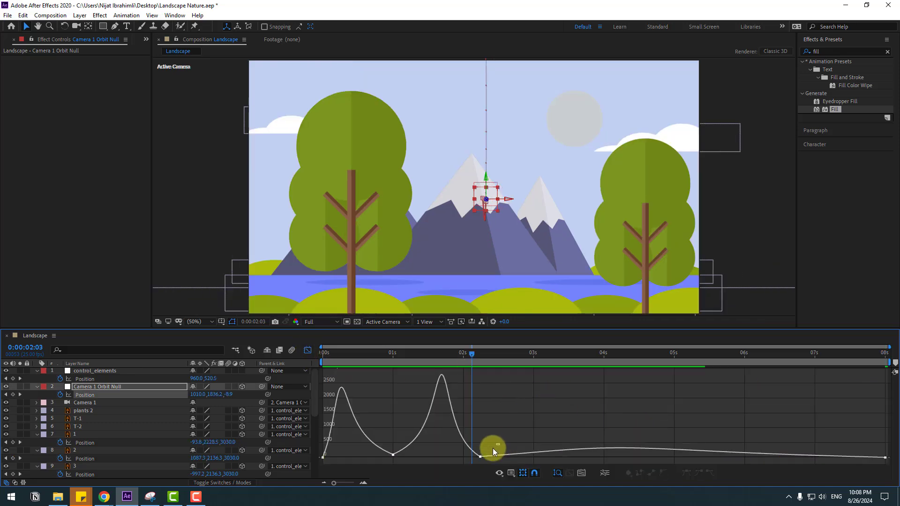
{"action": "right_click", "coordinate": [480, 457]}
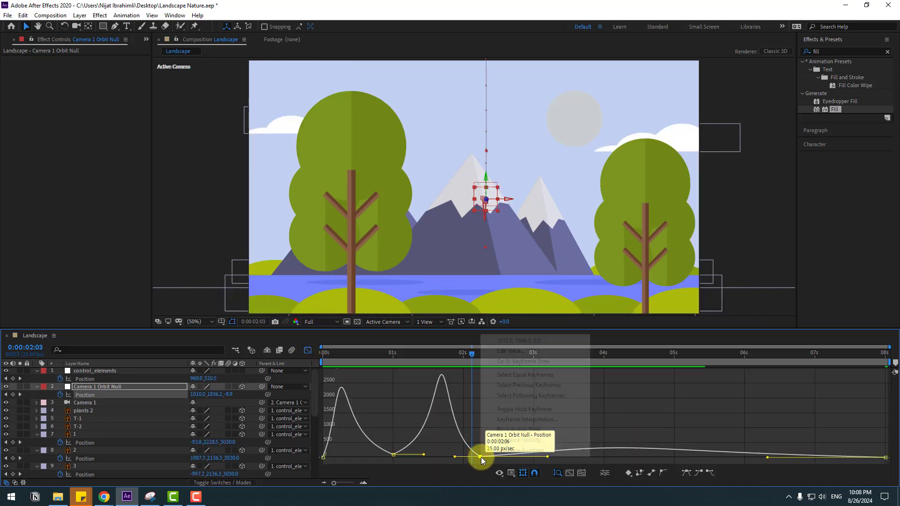
{"action": "left_click", "coordinate": [521, 419]}
{"action": "left_click", "coordinate": [463, 233]}
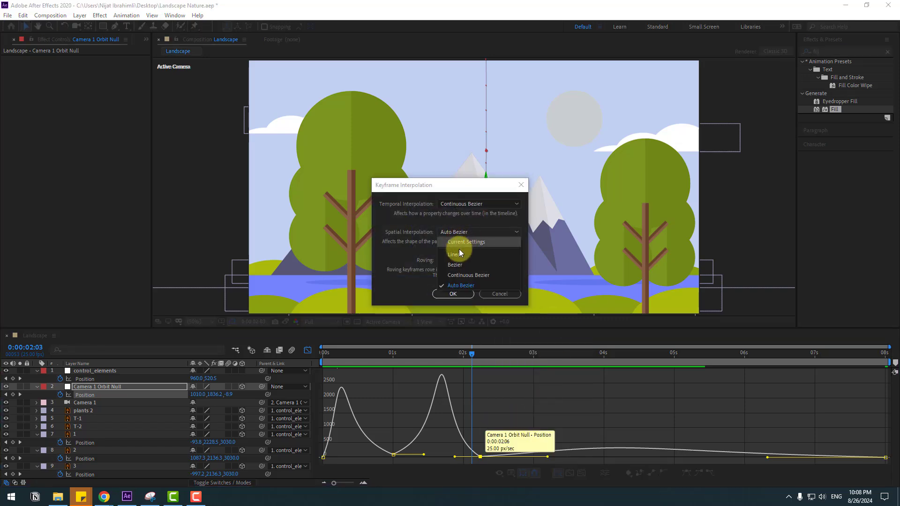
{"action": "left_click", "coordinate": [467, 254]}
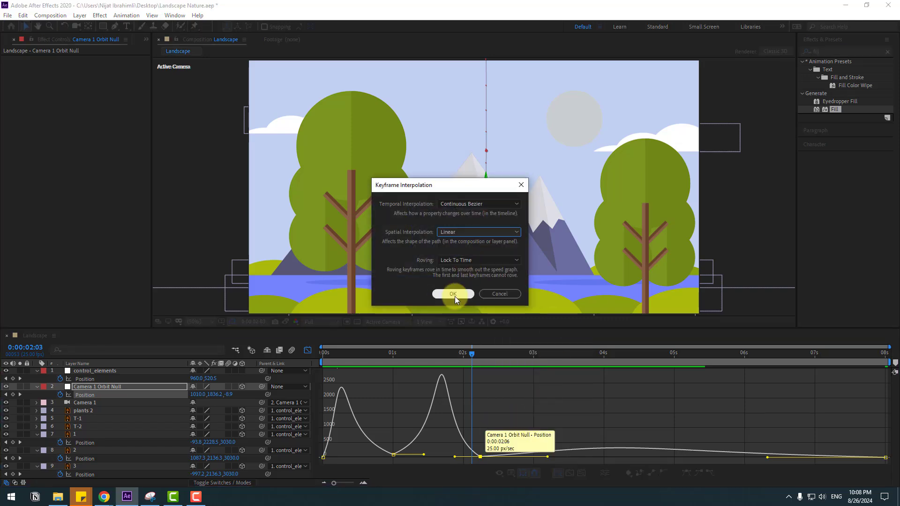
{"action": "left_click", "coordinate": [453, 294]}
{"action": "key", "text": "space"}
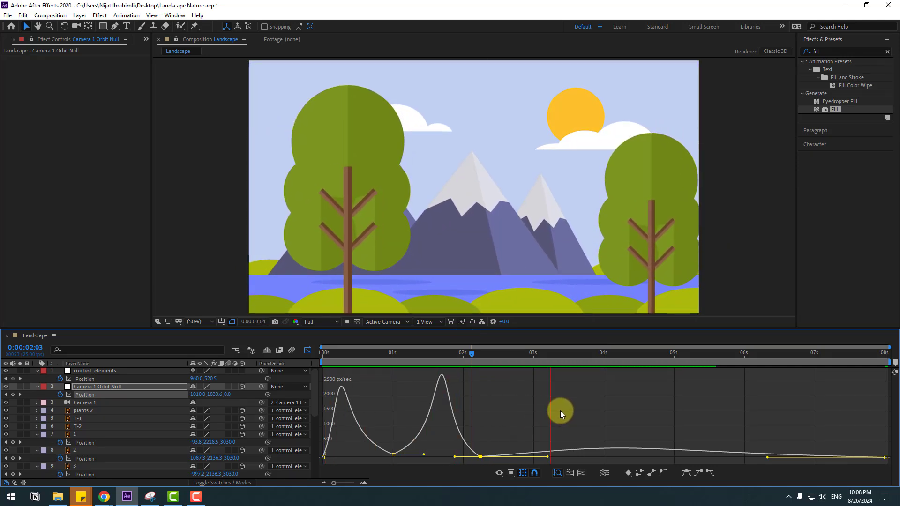
{"action": "left_click", "coordinate": [308, 350]}
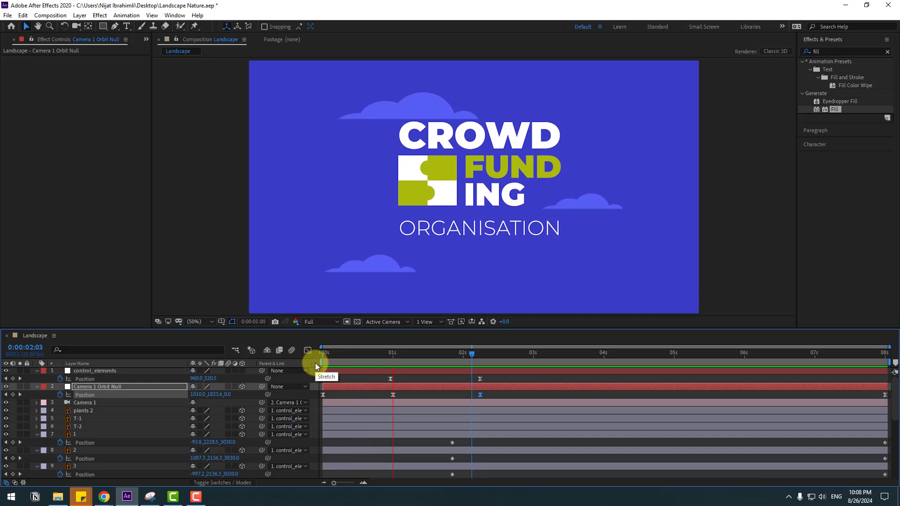